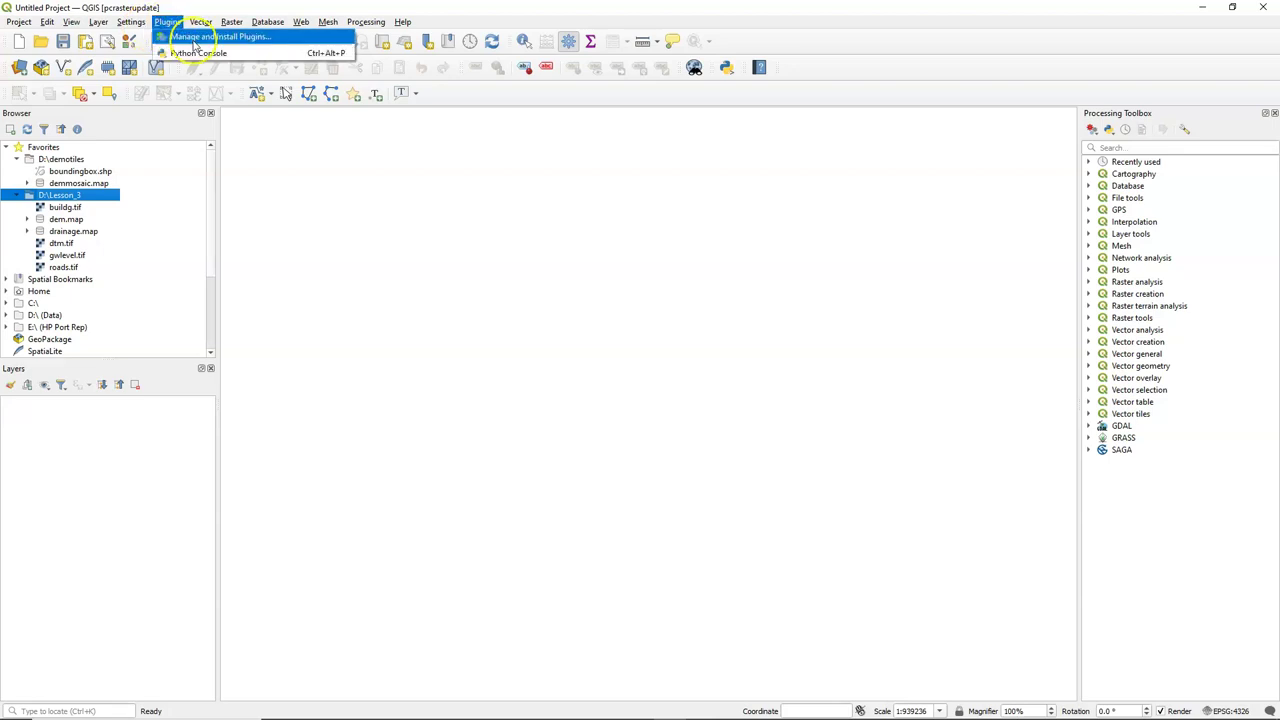
- Find the PCRaster Tools plugin by searching 'pcr' in the plugin manager and install it
left_click(194, 38)
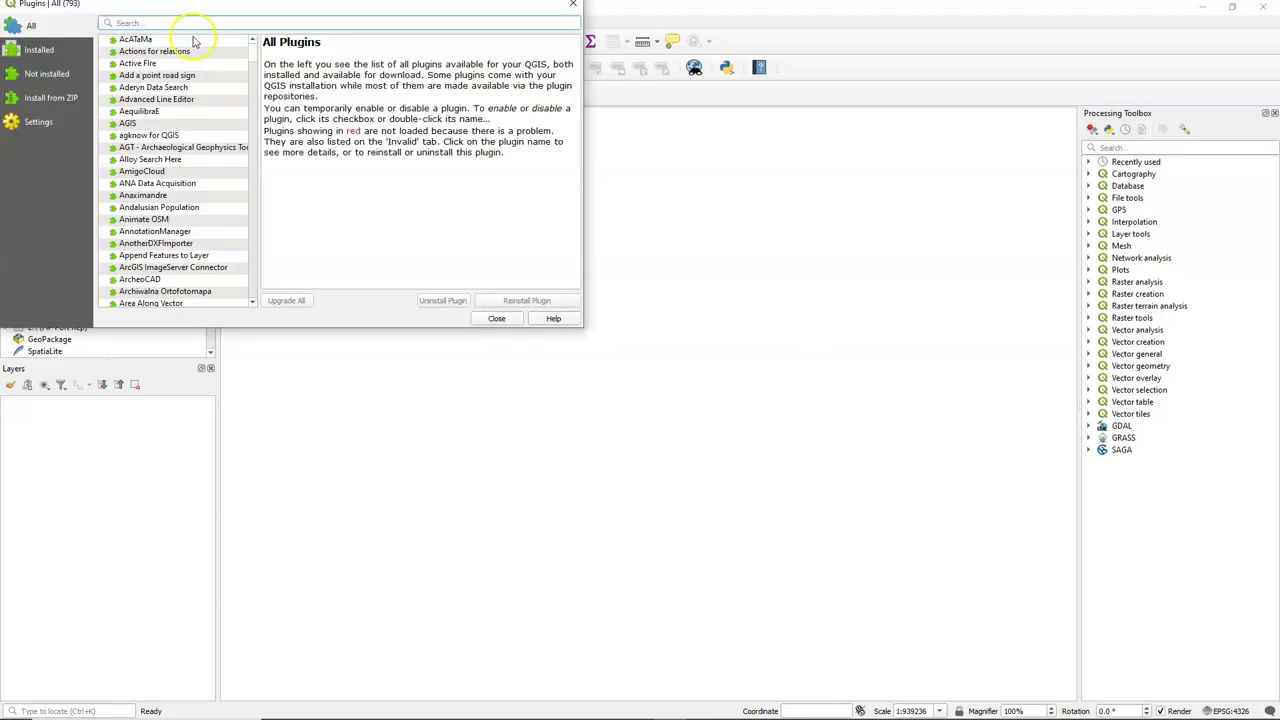
type("pcr")
left_click(141, 40)
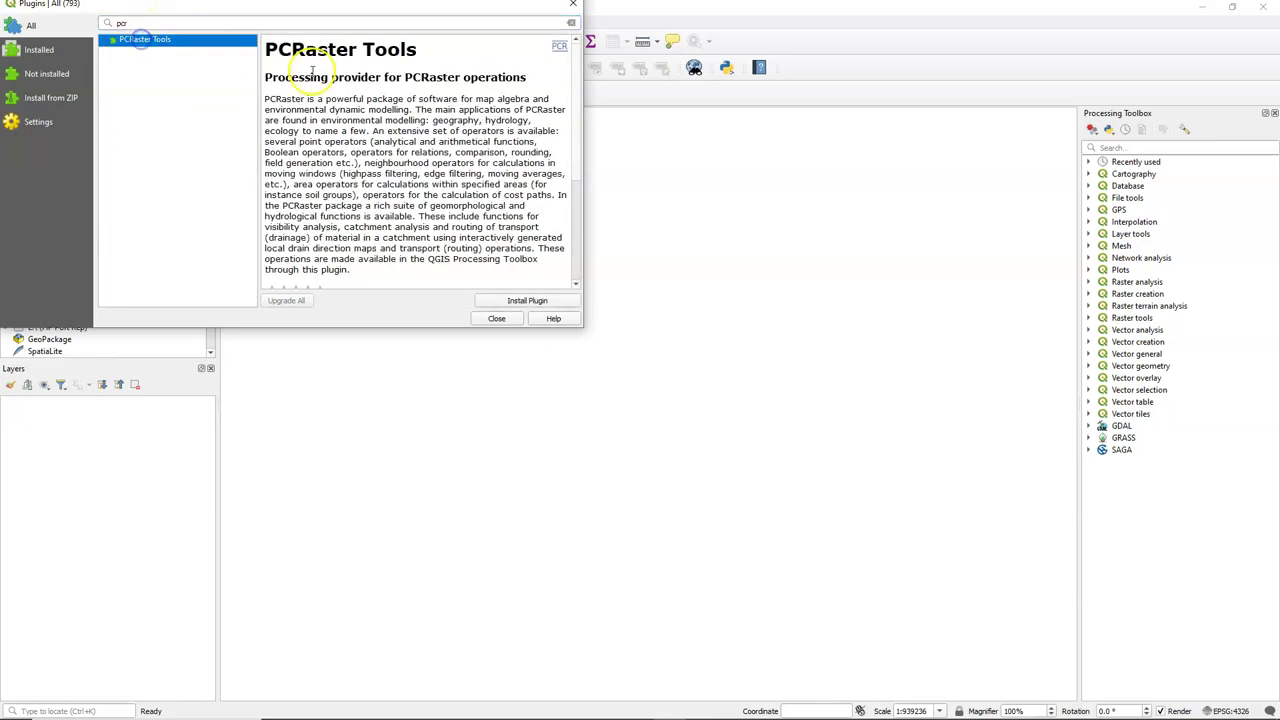
left_click_drag(351, 4, 359, 36)
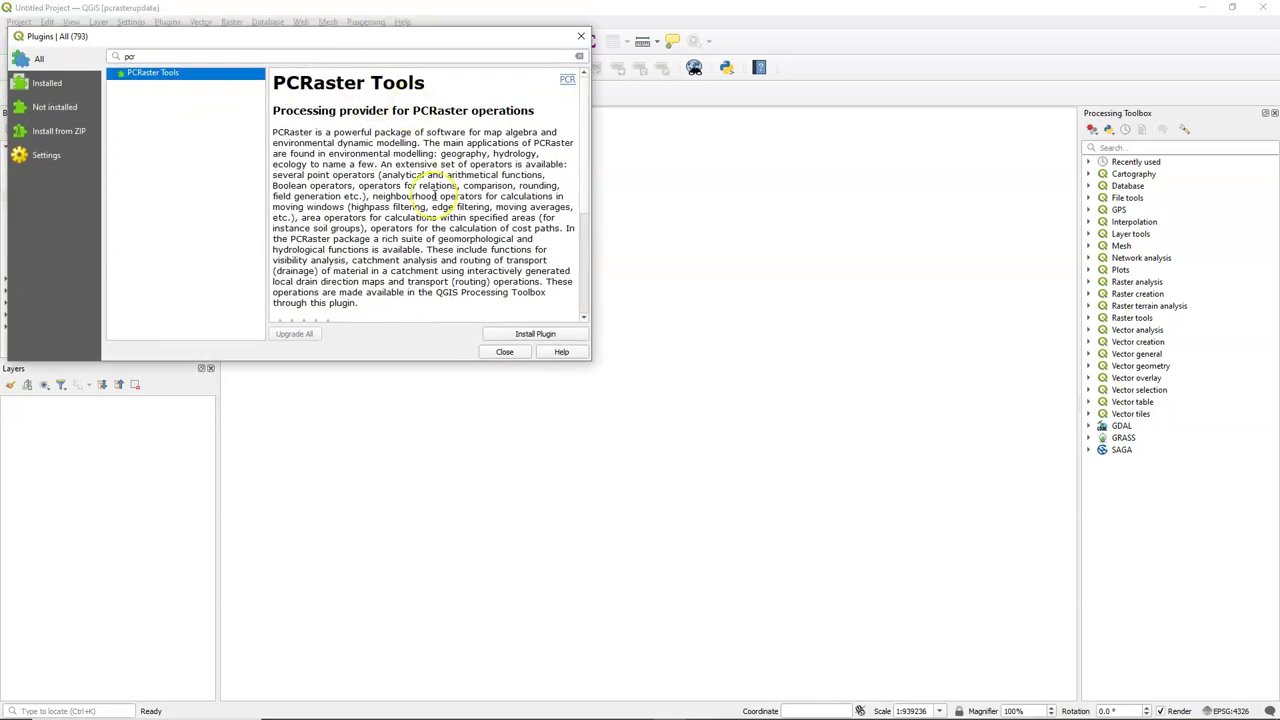
left_click_drag(586, 137, 572, 258)
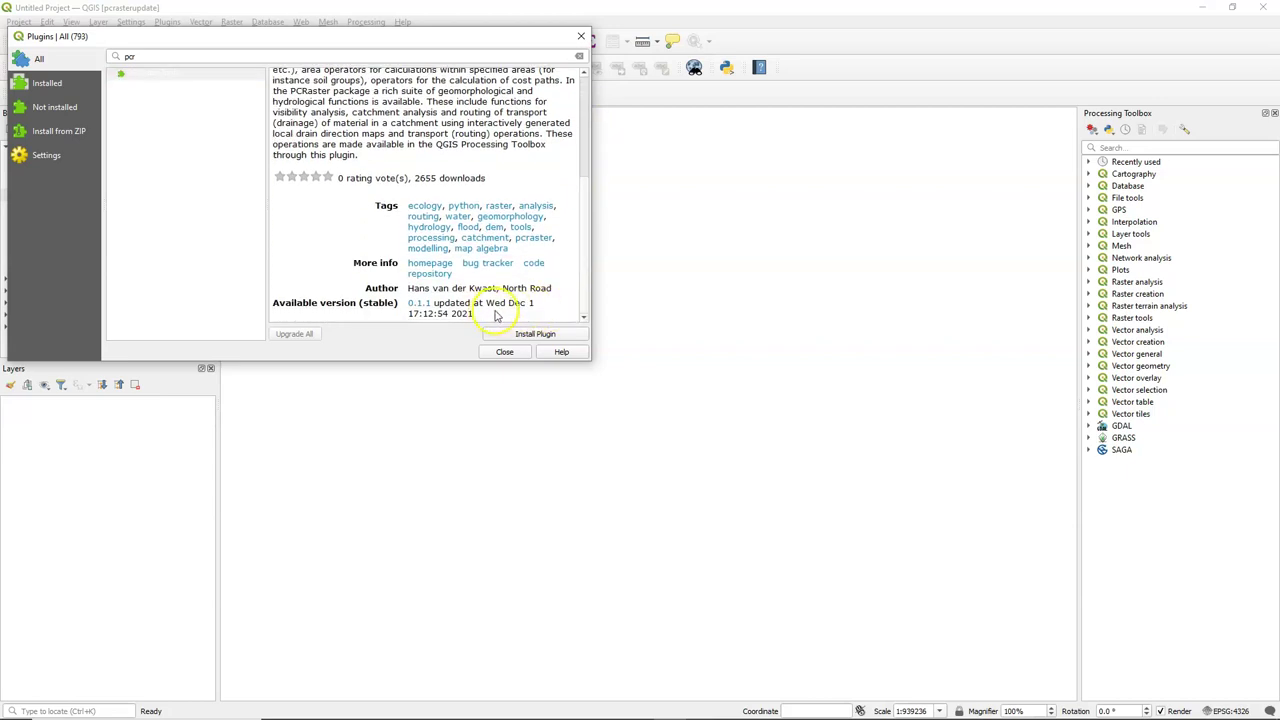
left_click(523, 335)
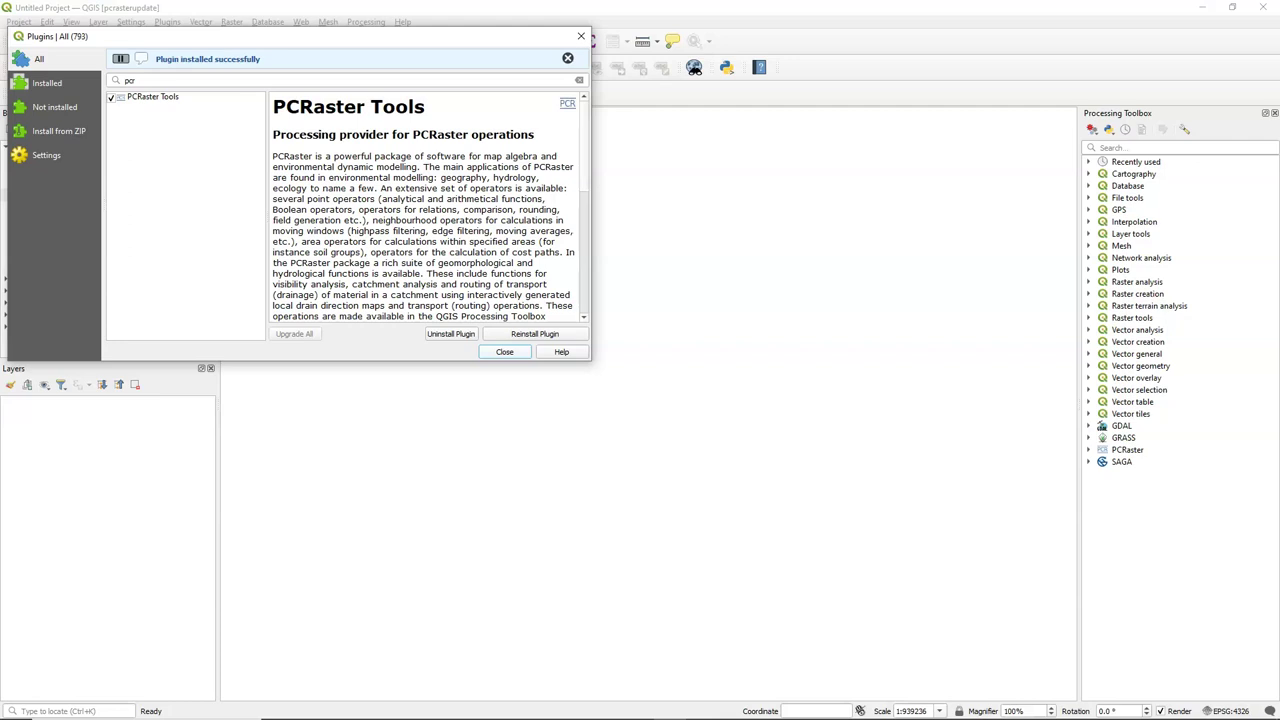
left_click(505, 353)
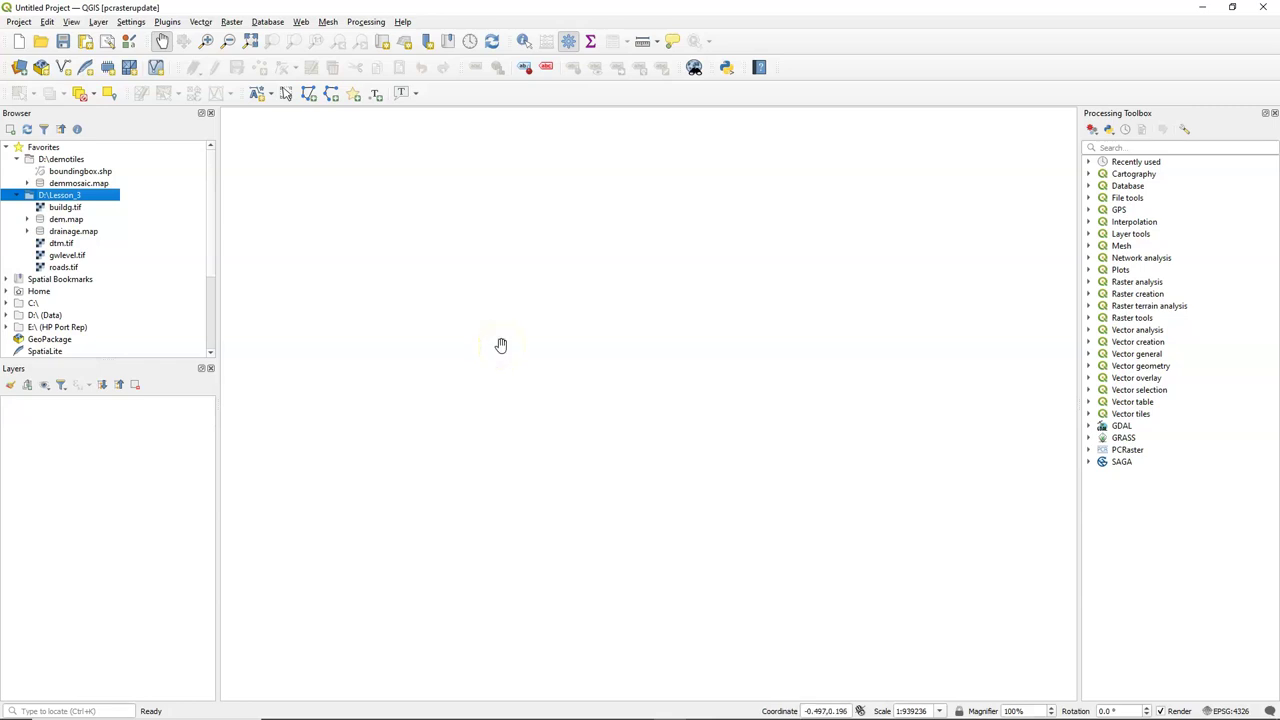
- Load boundingbox.shp and set up Rasterize with burn value 1 in georeferenced units
left_click_drag(80, 171, 587, 231)
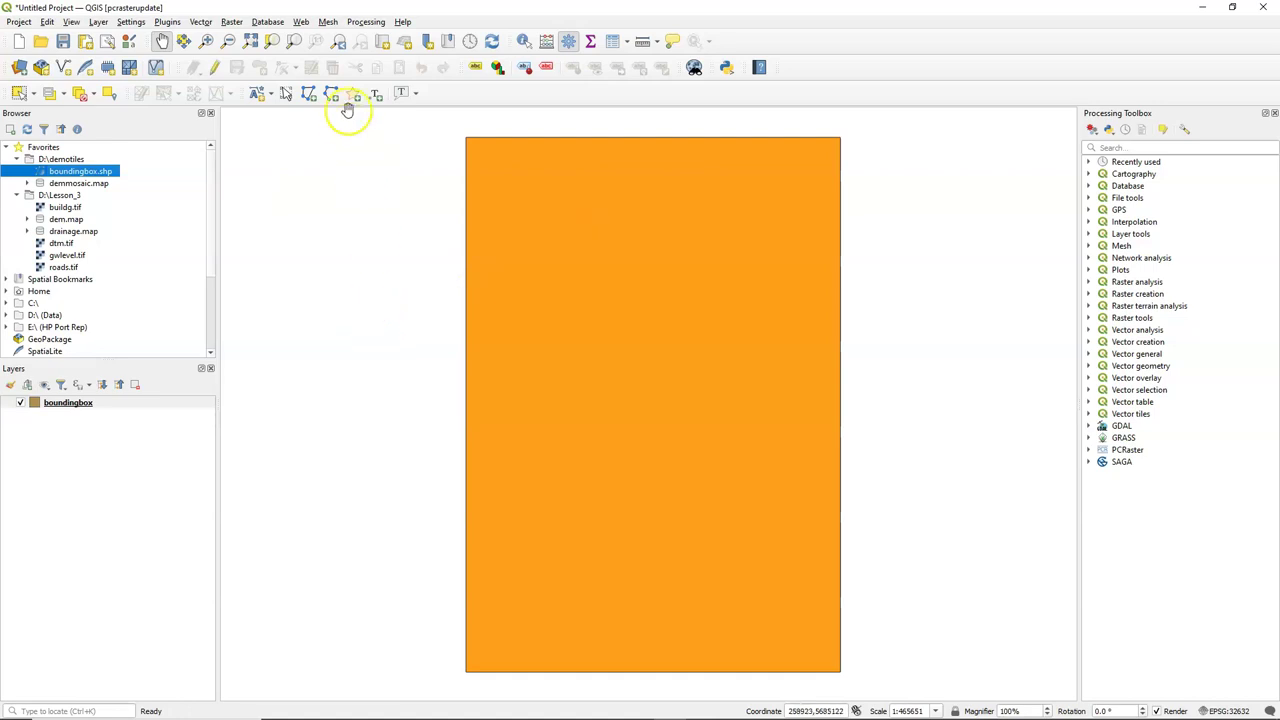
left_click(232, 22)
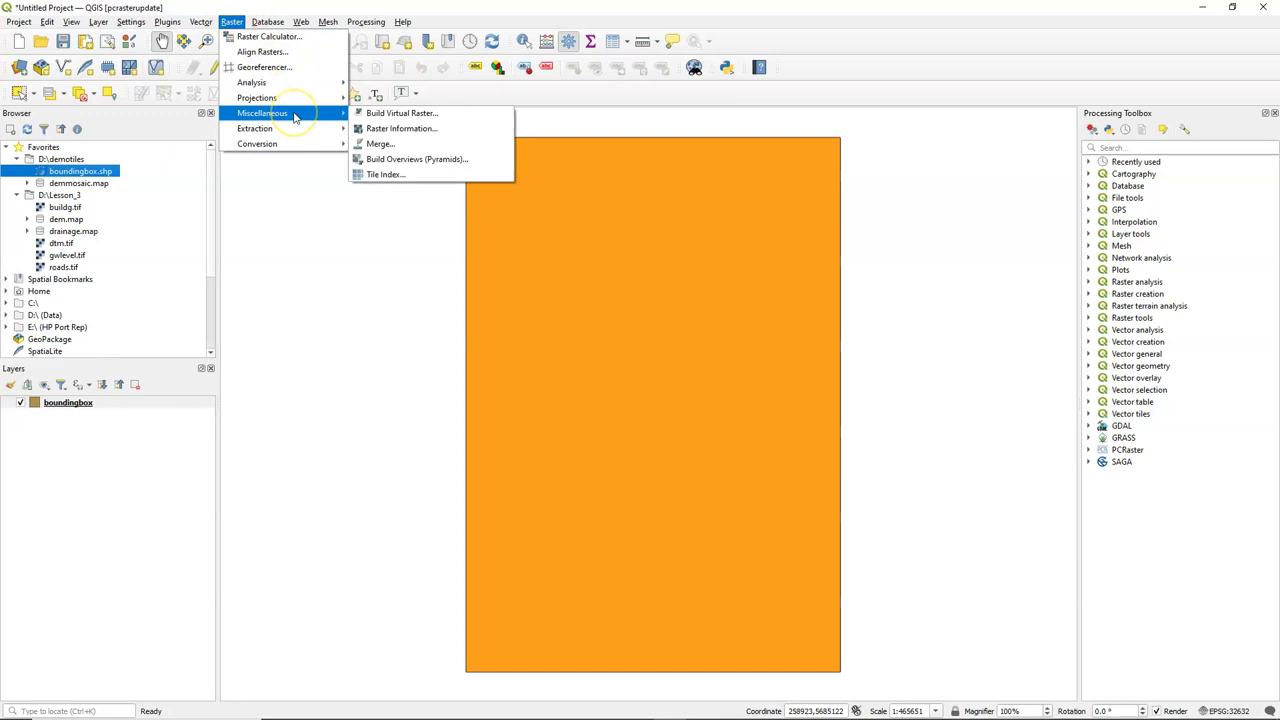
mouse_move(296, 144)
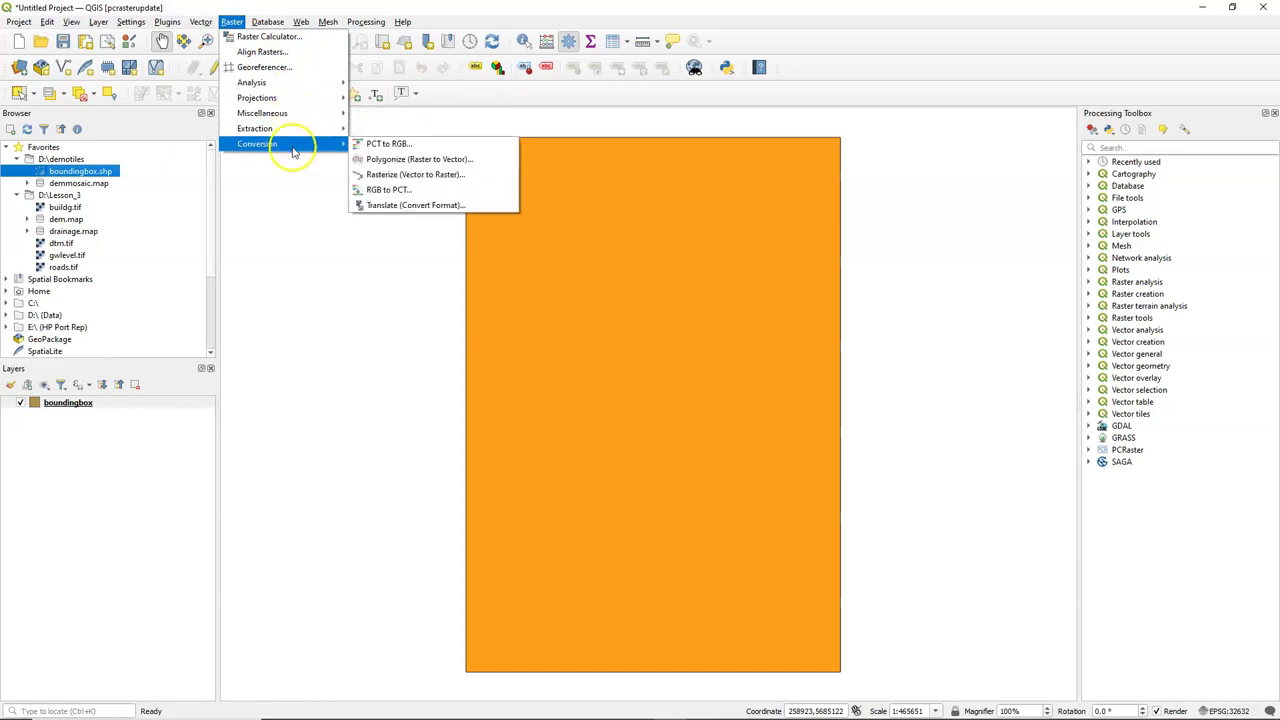
left_click(415, 174)
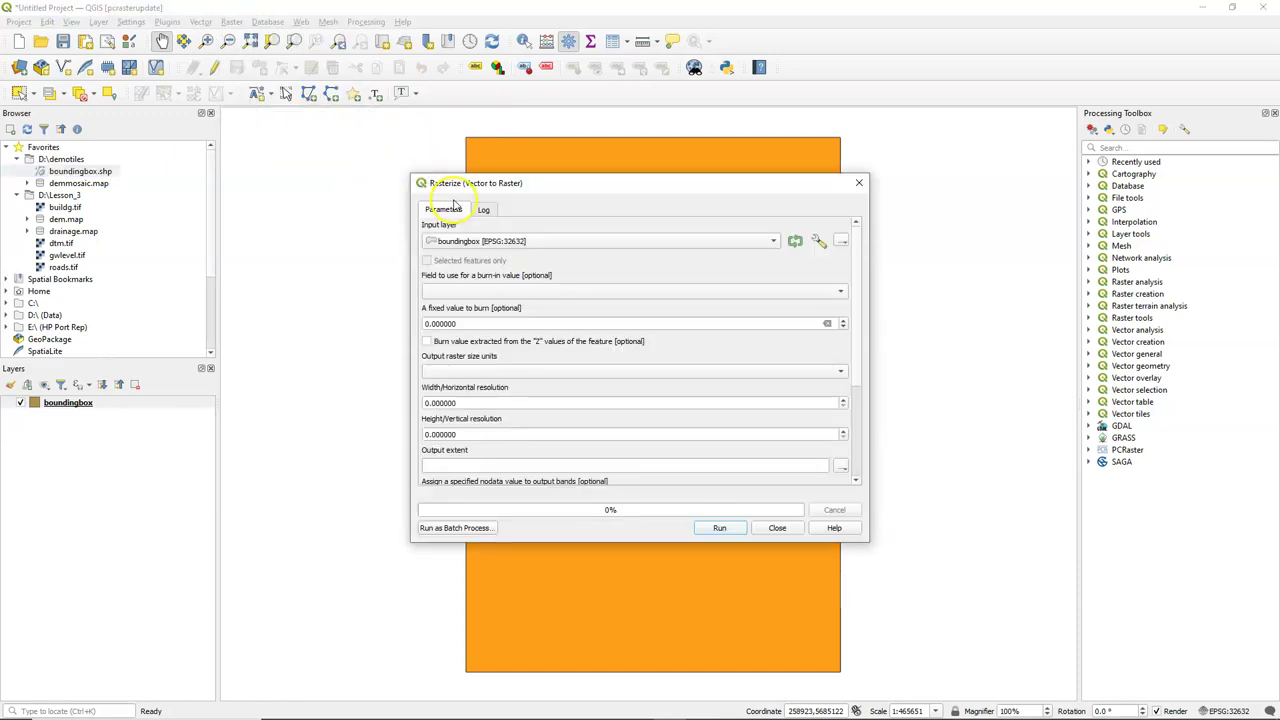
left_click_drag(480, 325, 406, 322)
type("1")
left_click(453, 373)
left_click(450, 384)
- Set a 30 × 30 output resolution and take the extent from the boundingbox layer
double_click(437, 402)
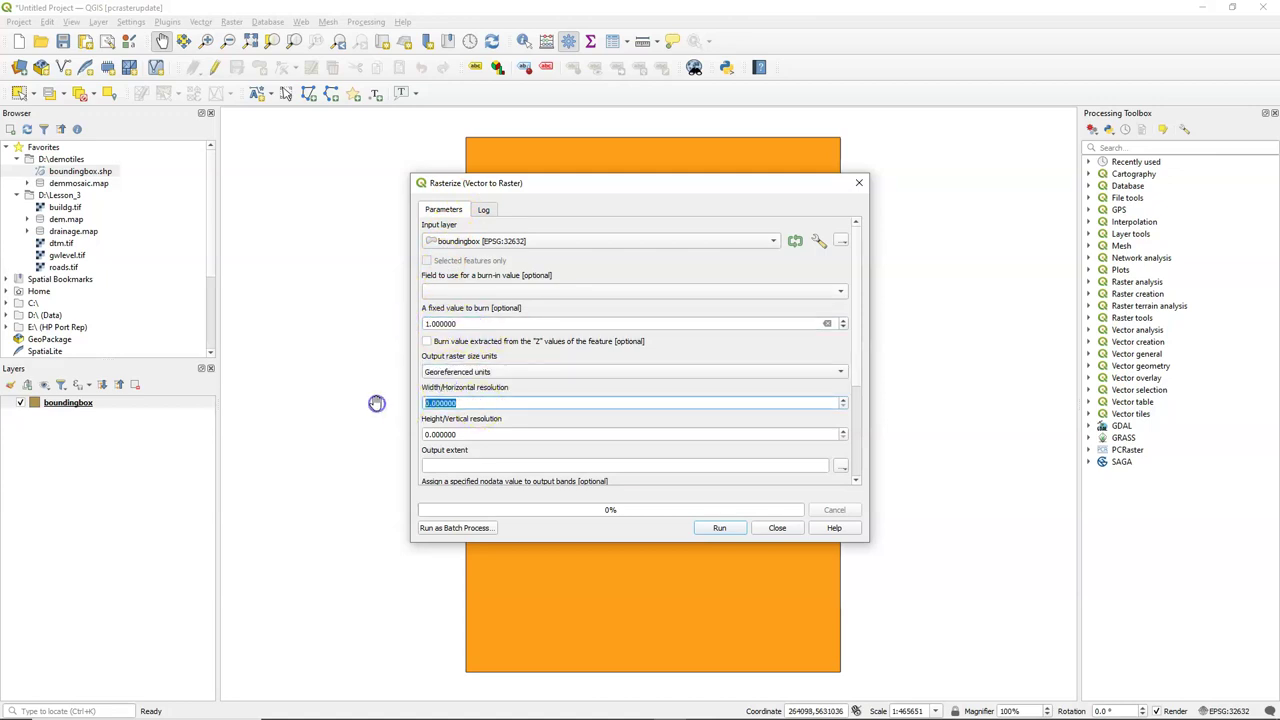
type("30")
key("Tab")
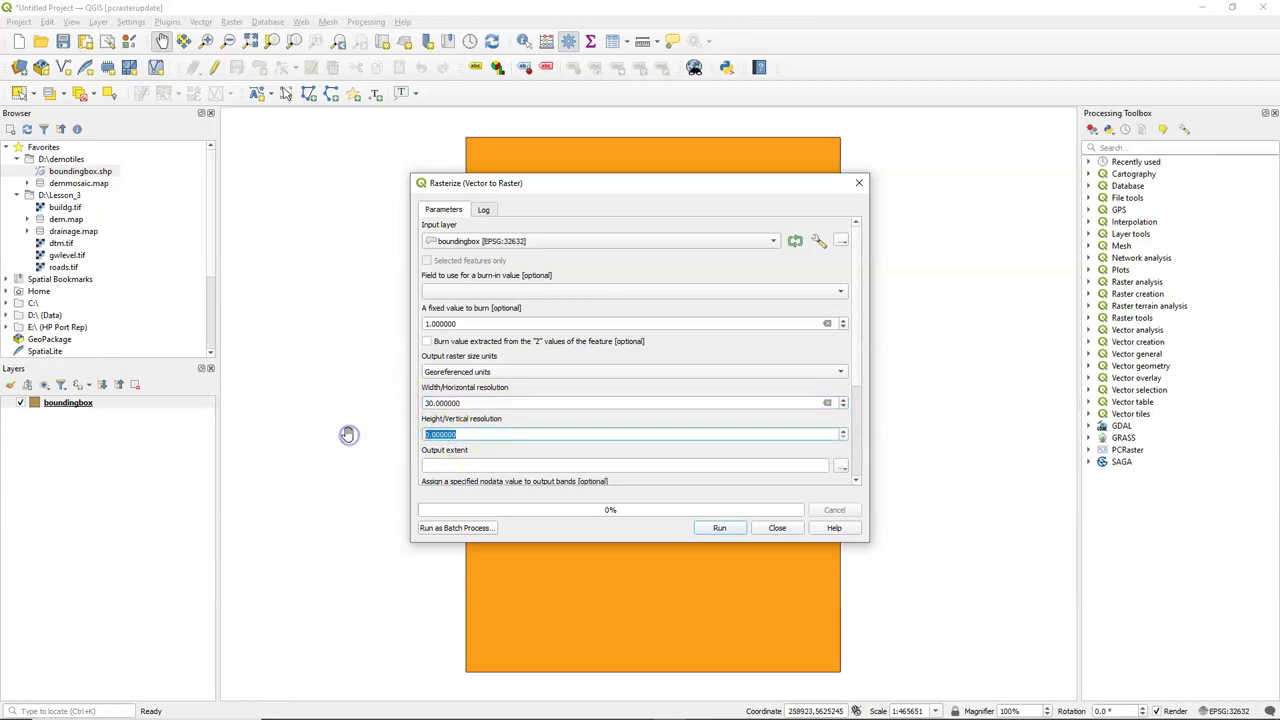
type("30")
left_click(856, 352)
scroll(856, 352, "down", 2)
left_click(841, 375)
mouse_move(872, 389)
left_click(972, 389)
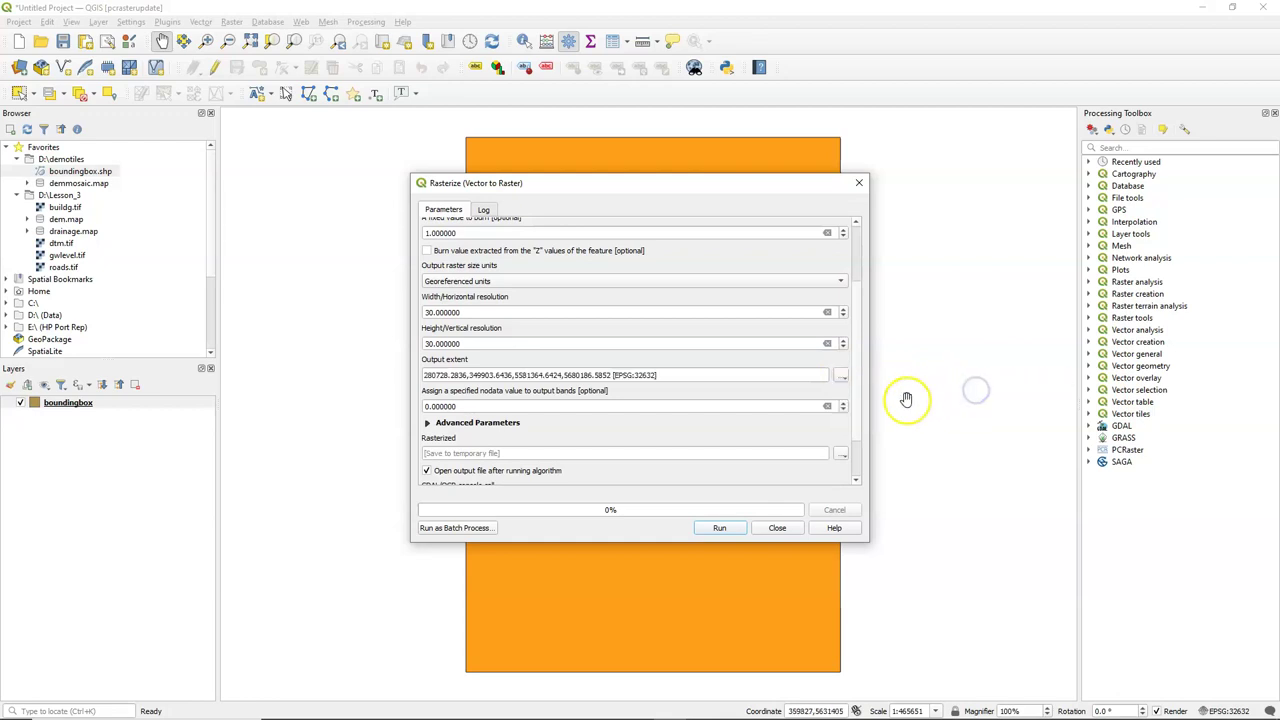
- Save the rasterized output as mask in demotiles and run the tool
scroll(856, 400, "down", 2)
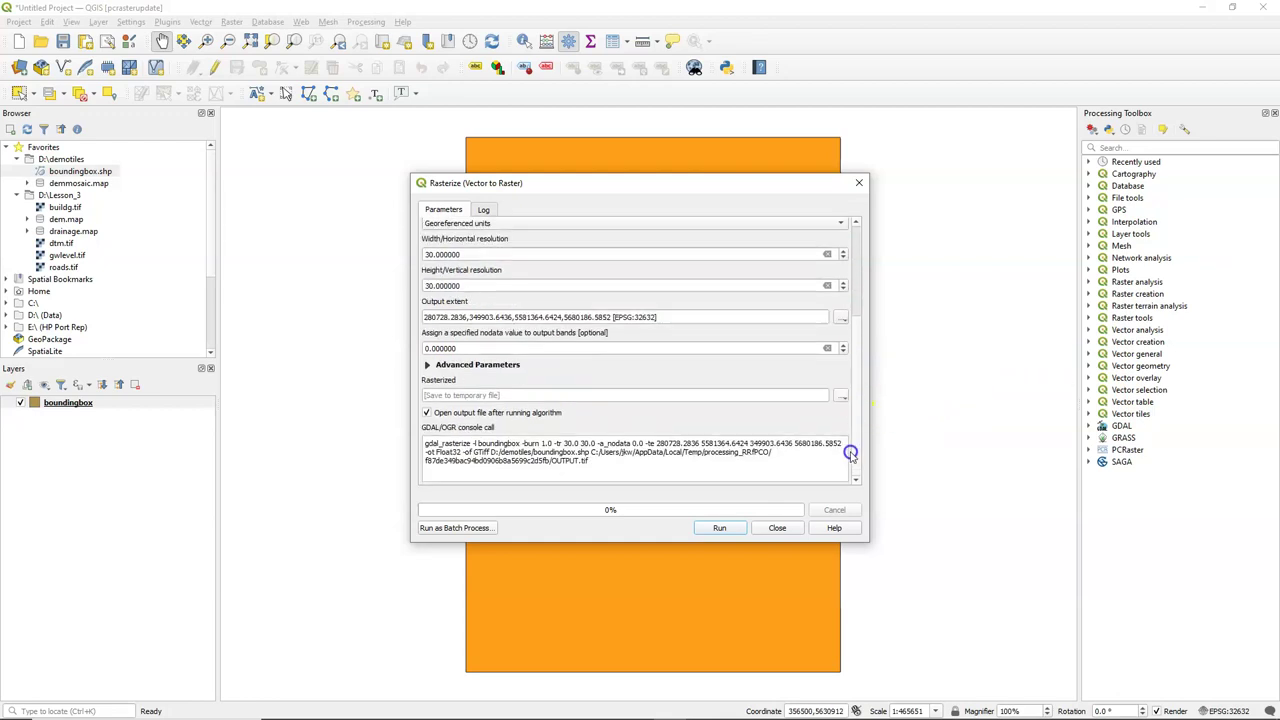
left_click(841, 397)
left_click(859, 426)
type("mask")
left_click(809, 491)
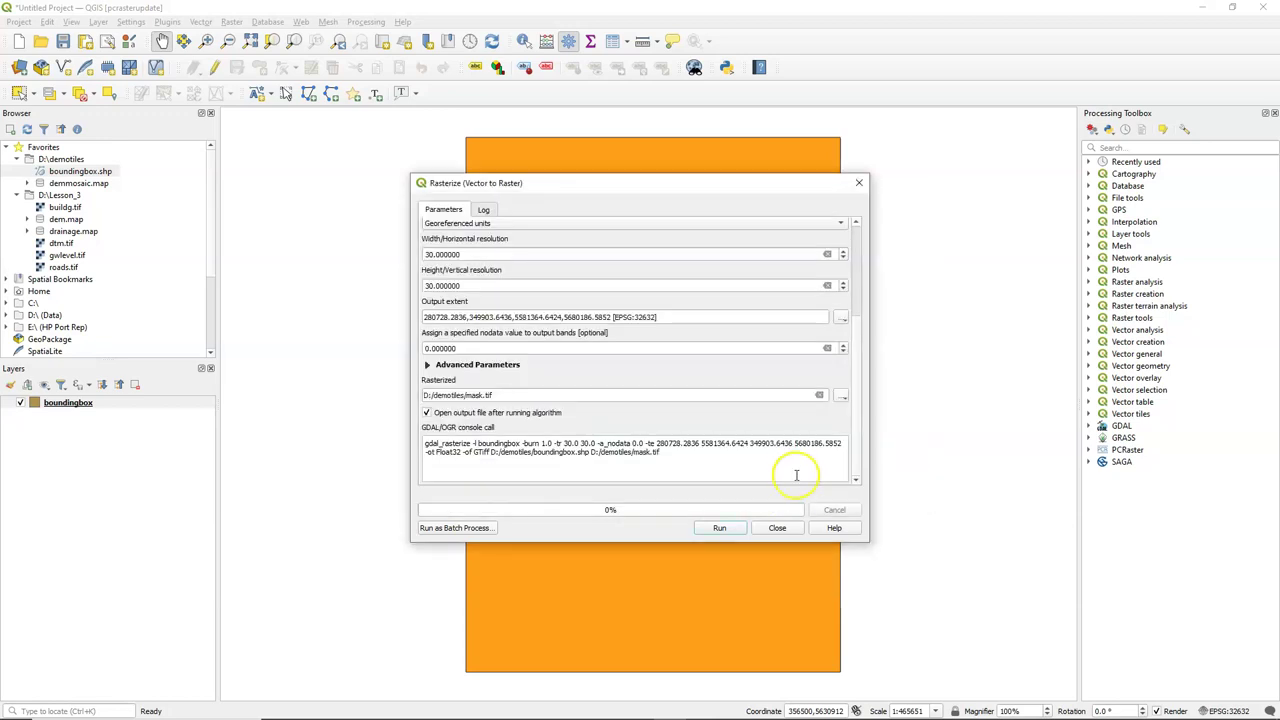
left_click(720, 528)
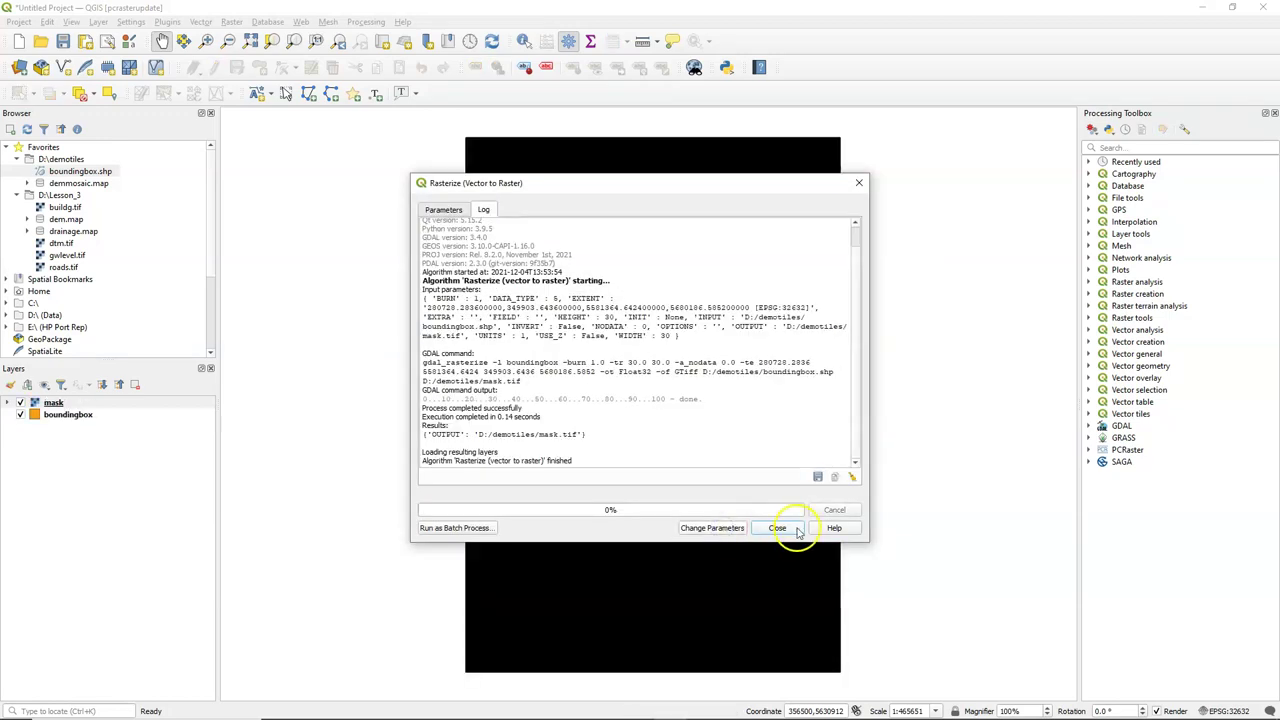
left_click(777, 527)
left_click(695, 497)
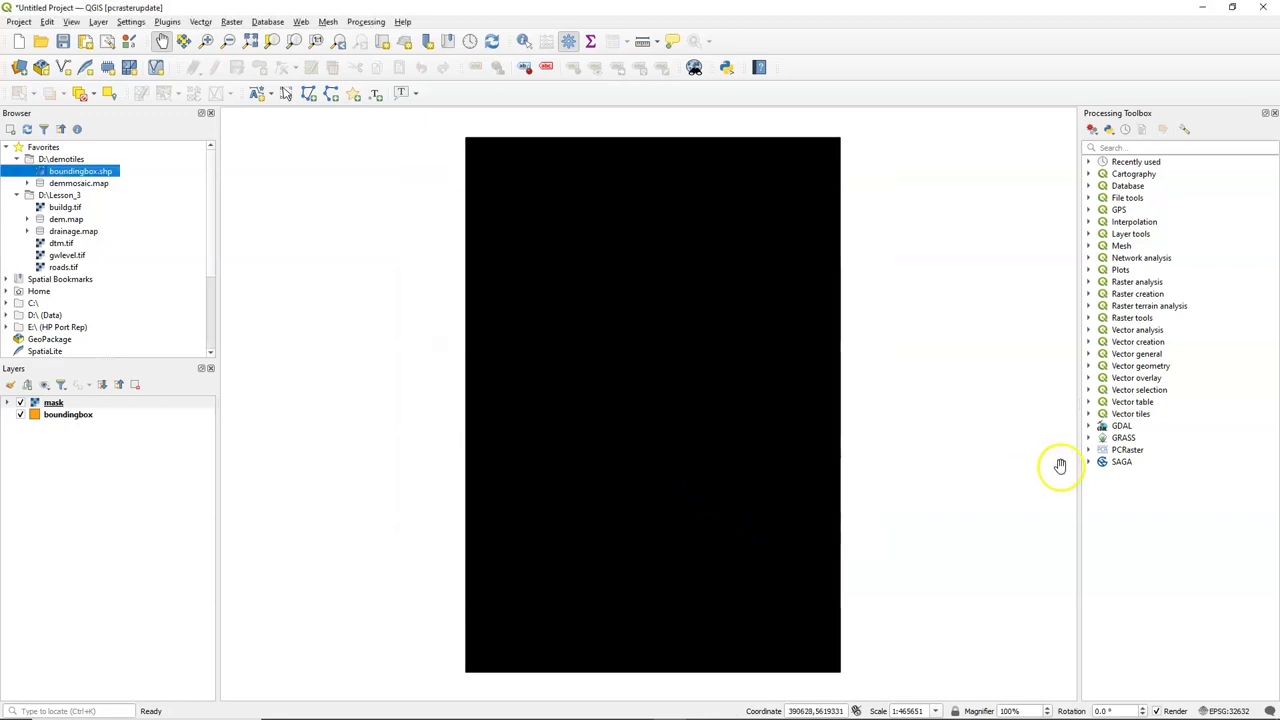
- Convert the mask raster to a Boolean PCRaster map saved as clone.map in demotiles
left_click(1089, 450)
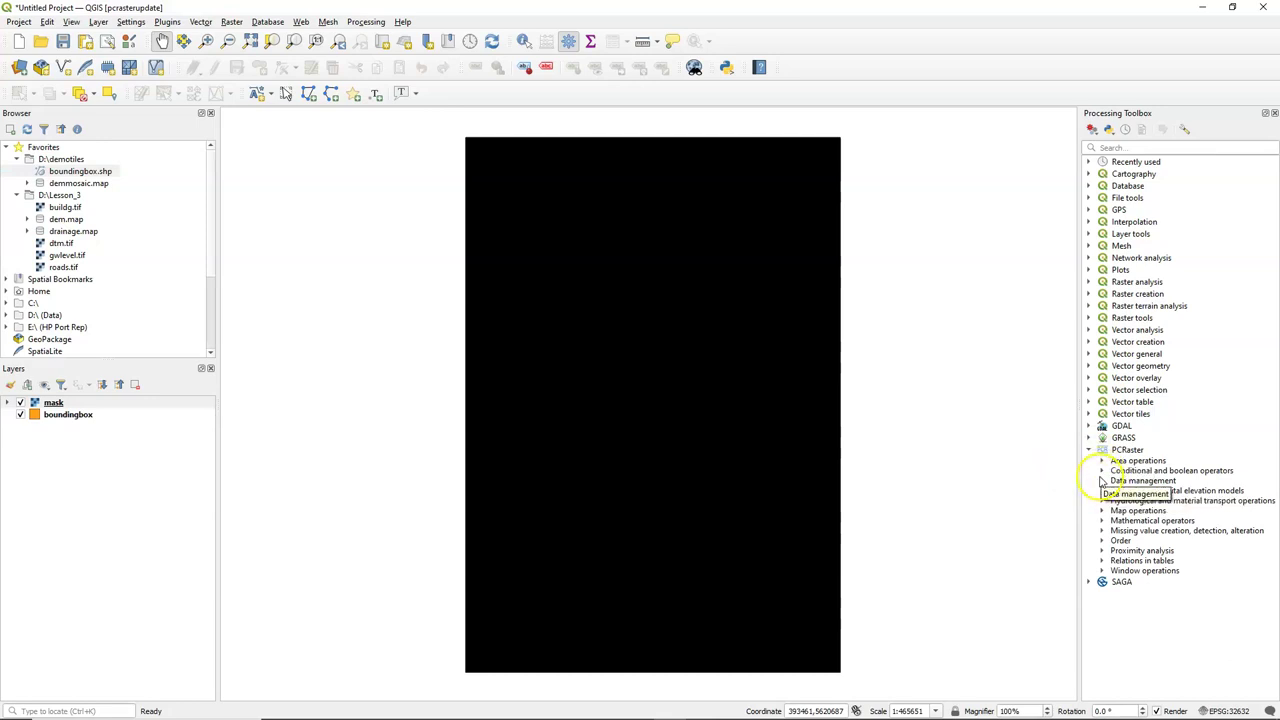
left_click(1100, 481)
double_click(1168, 540)
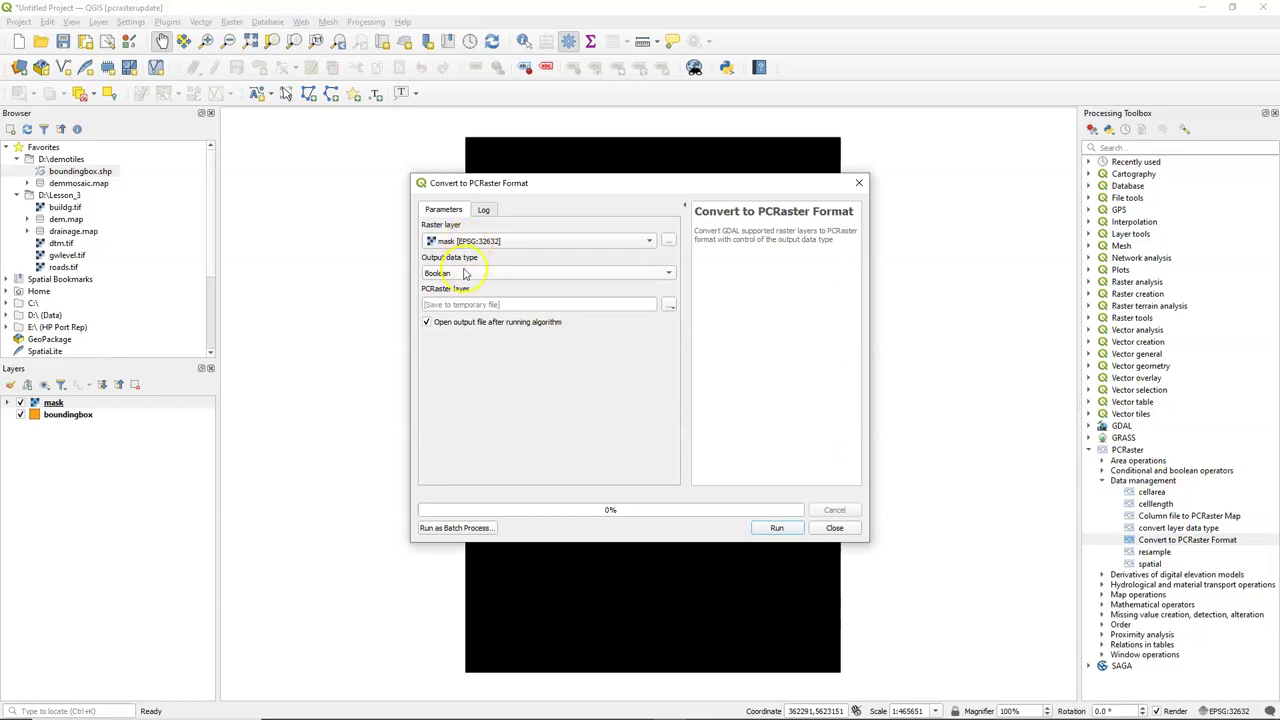
left_click(668, 305)
left_click(690, 335)
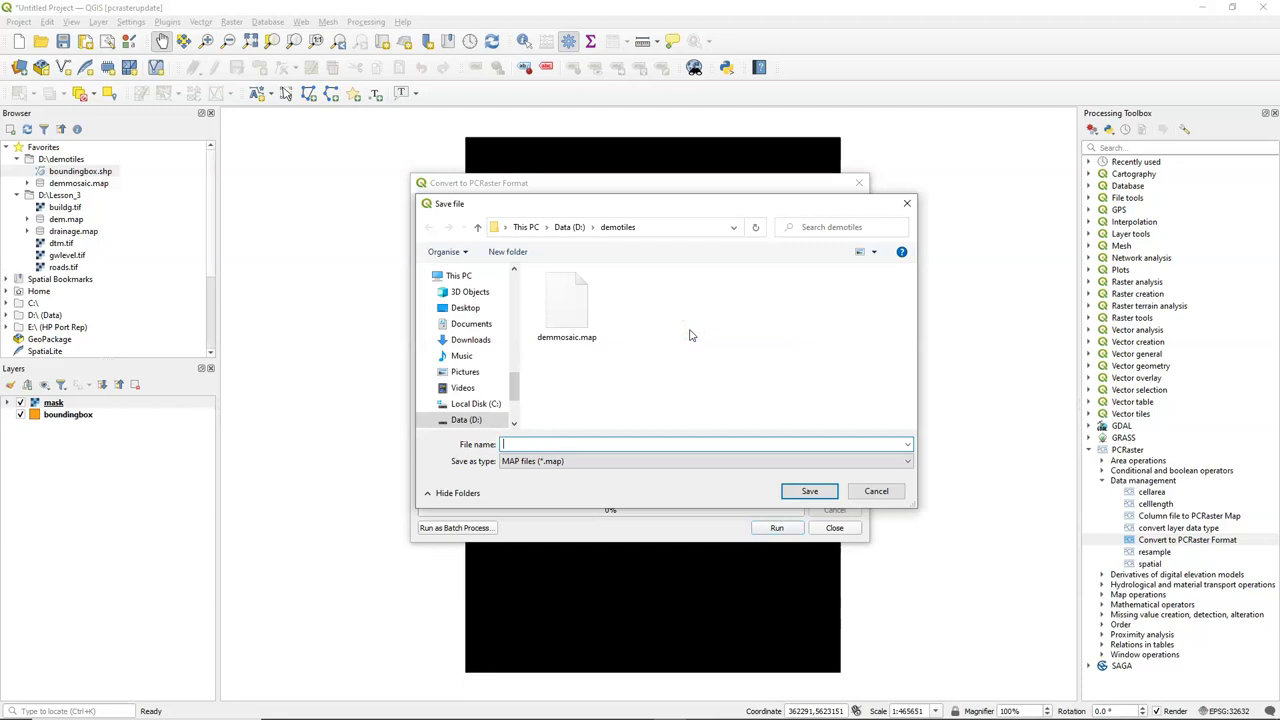
left_click(809, 491)
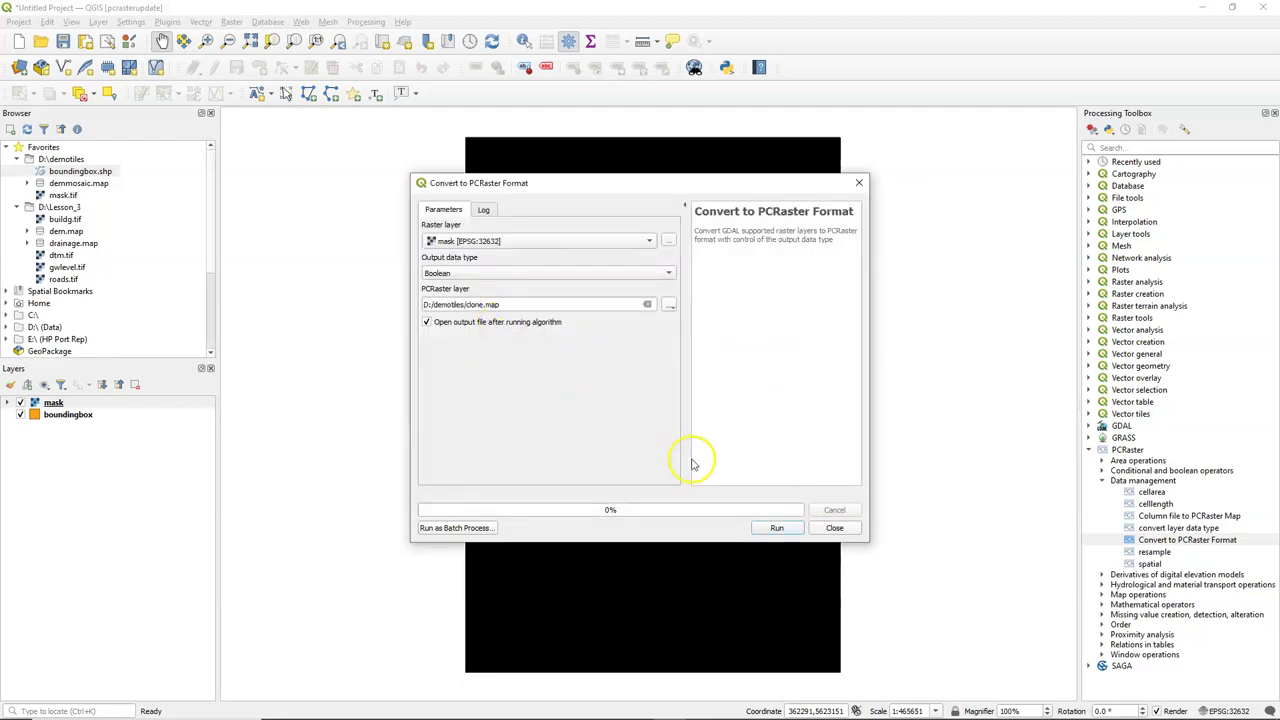
left_click(779, 529)
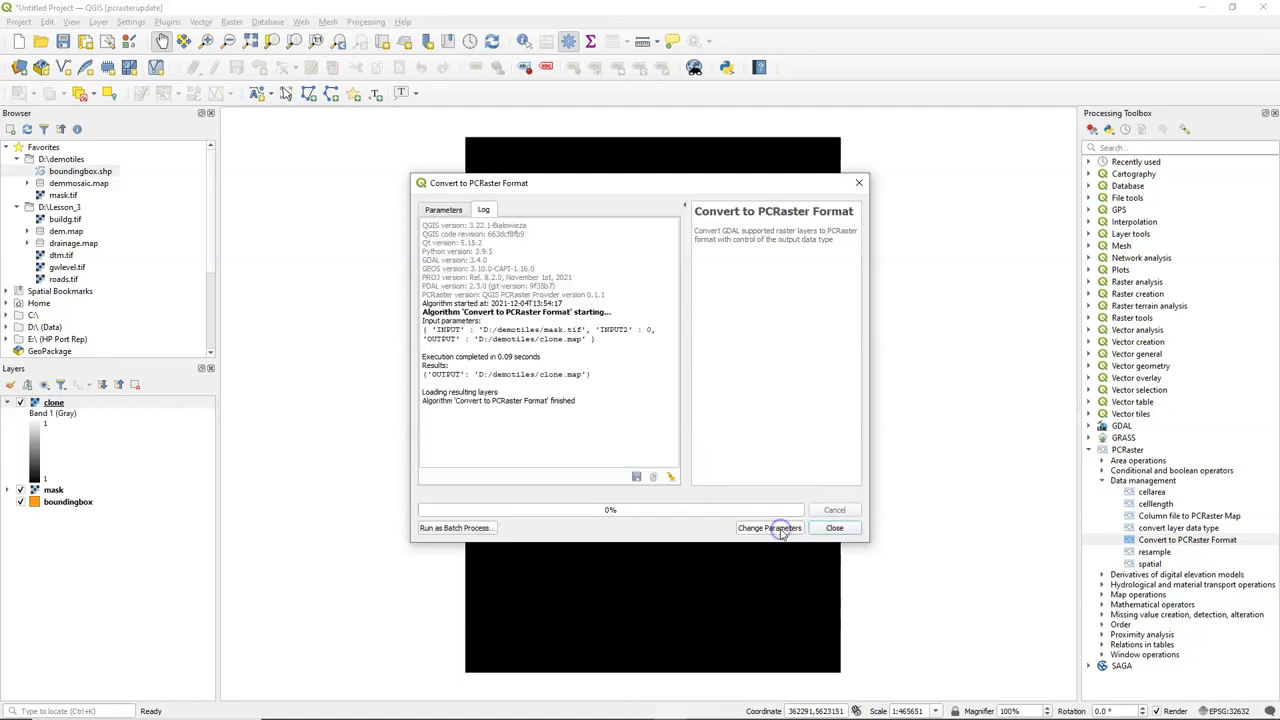
left_click(834, 529)
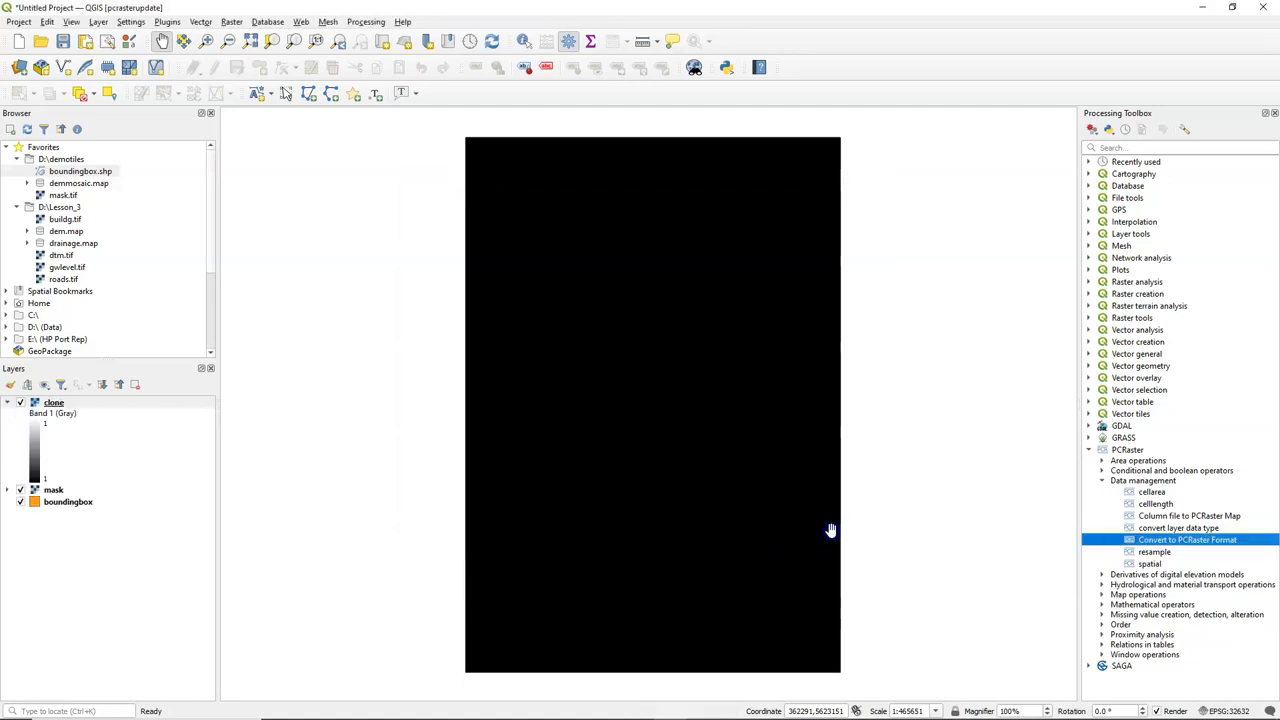
- Add the demmosaic elevation raster to the map
left_click(82, 172)
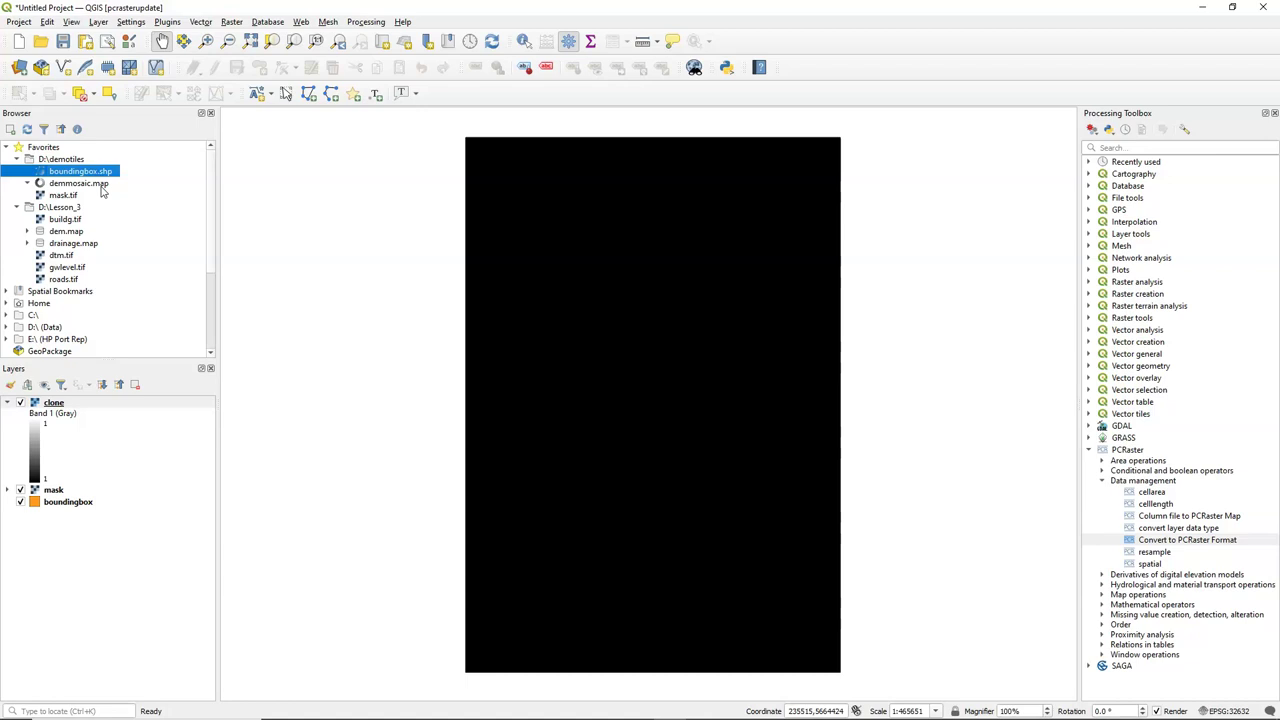
left_click_drag(101, 192, 623, 237)
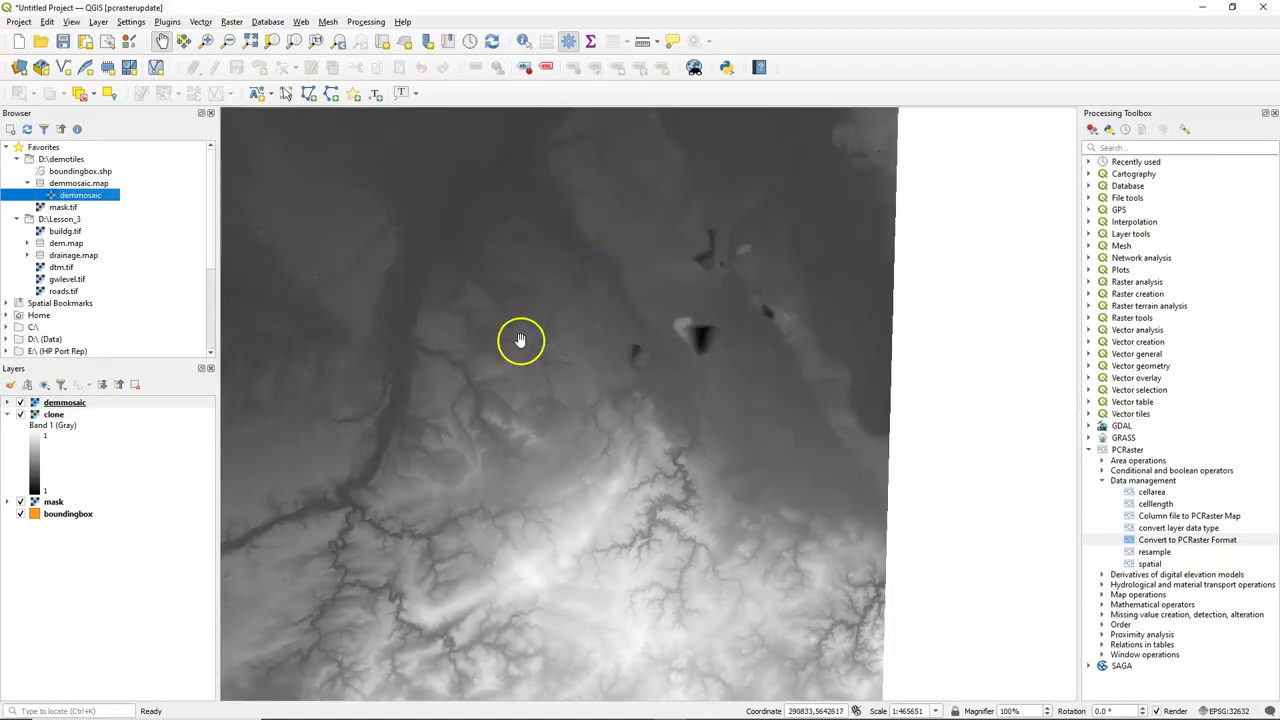
scroll(521, 338, "down", 2)
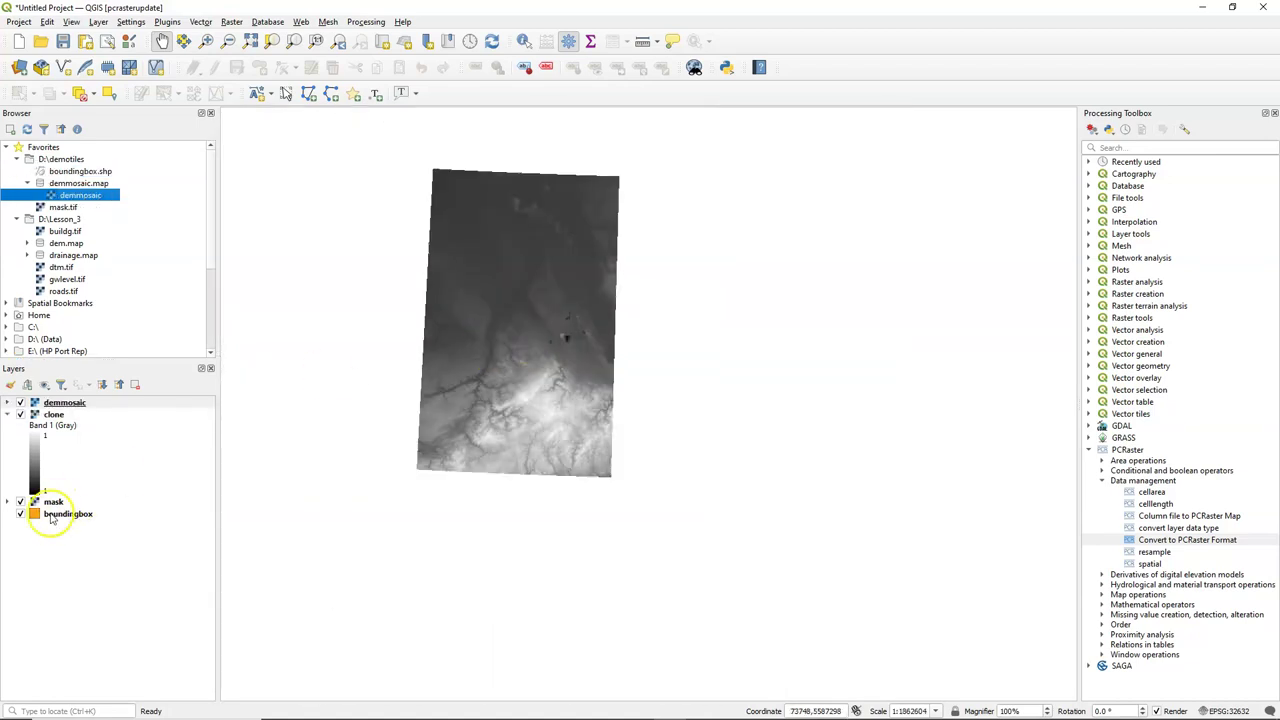
- Move boundingbox to the top of the layers and hide it, briefly toggling demmosaic
left_click_drag(52, 514, 100, 398)
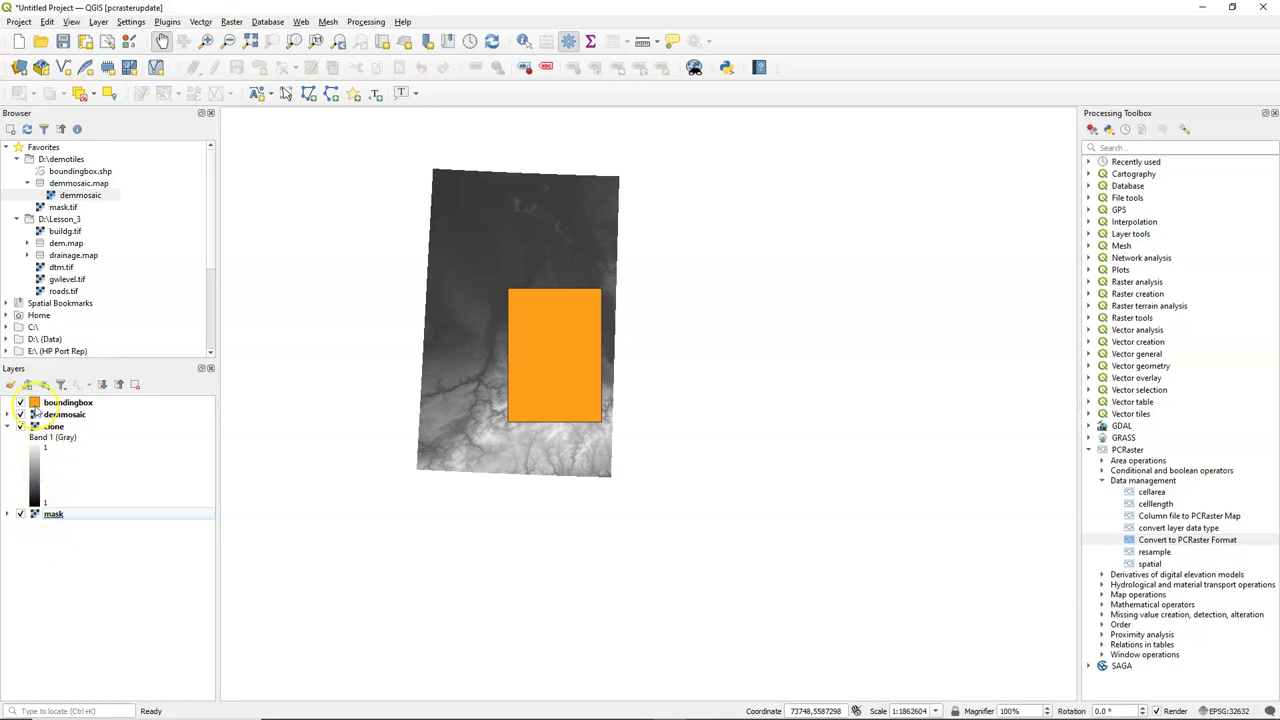
left_click(20, 402)
left_click(20, 414)
left_click(20, 414)
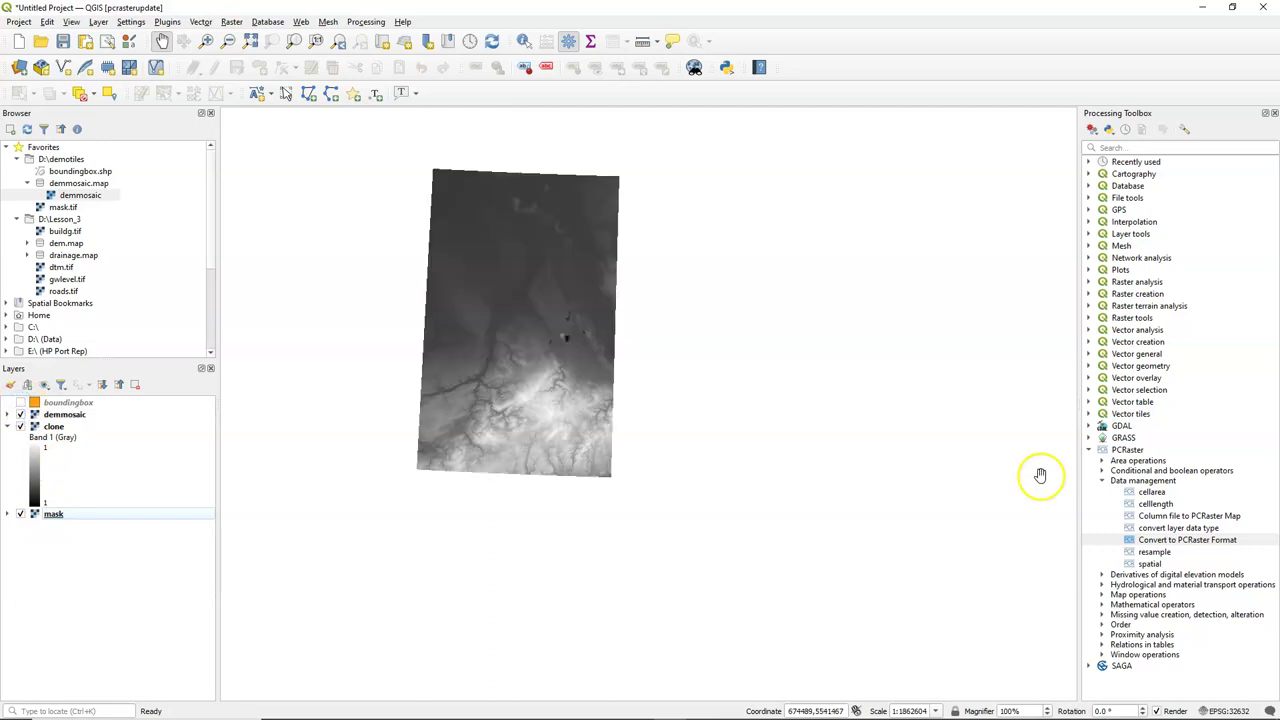
- Resample demmosaic using clone as the raster mask layer
left_click(1150, 552)
double_click(1150, 552)
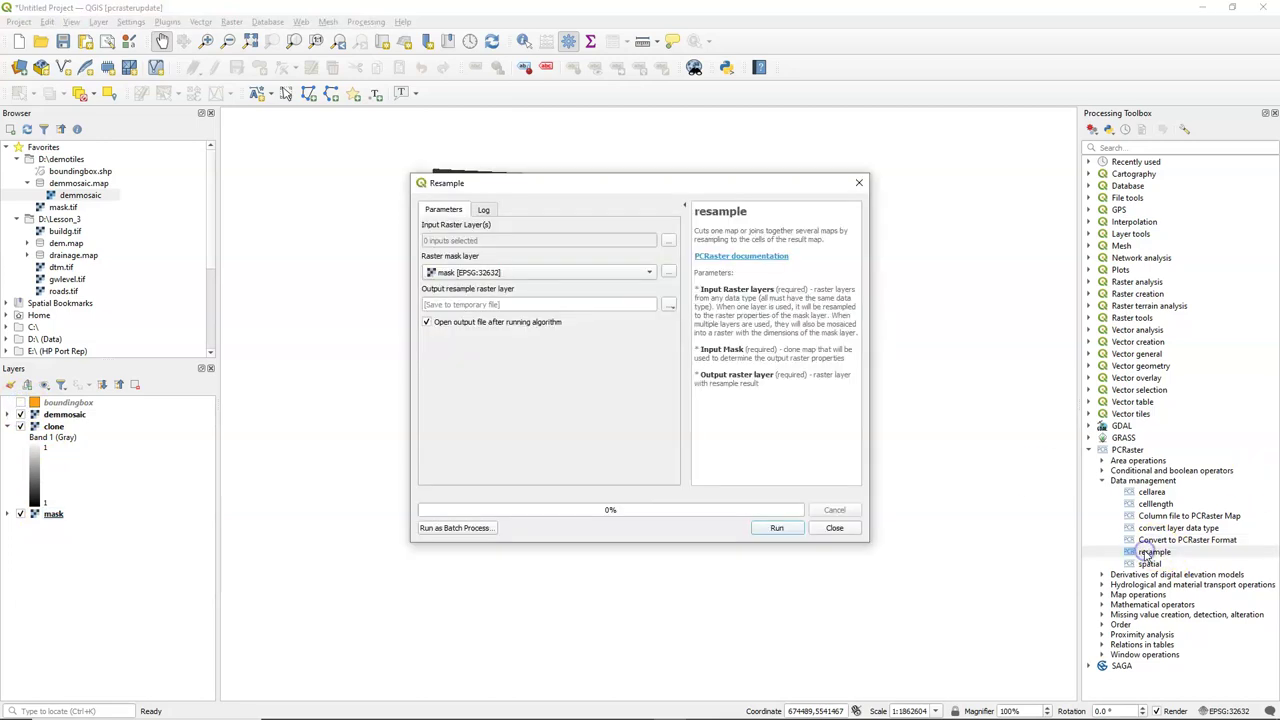
left_click(667, 241)
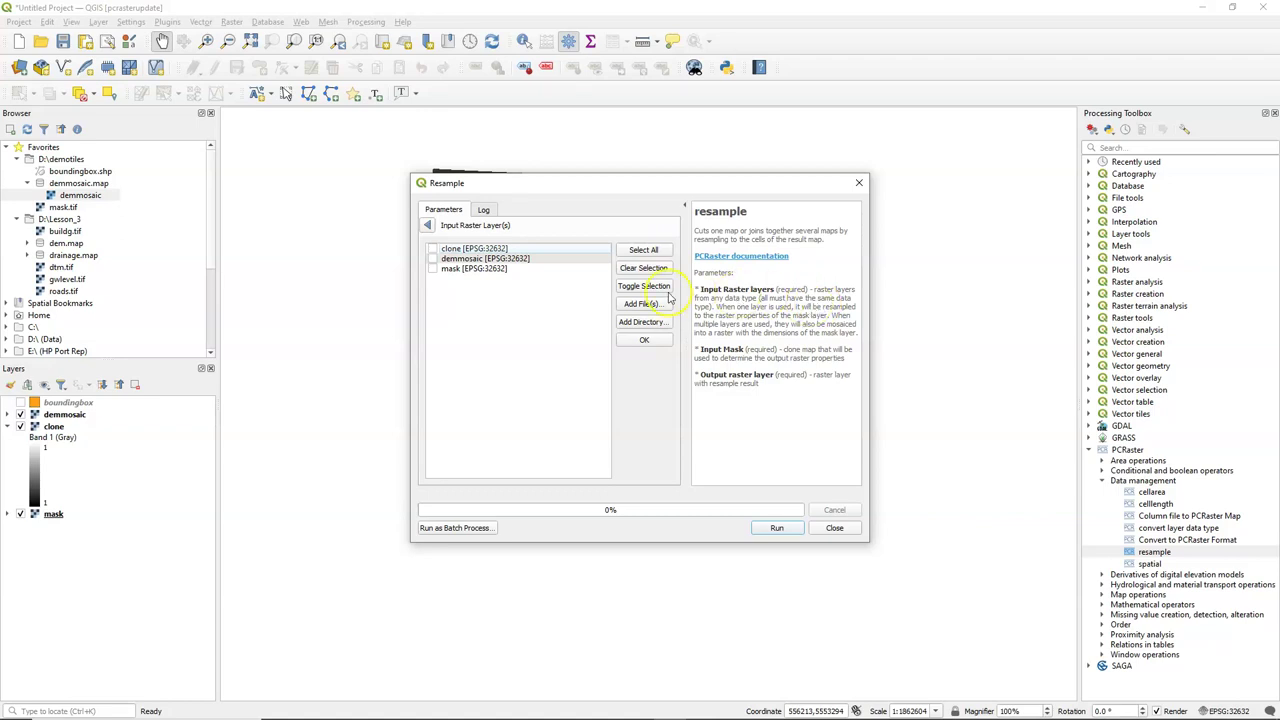
left_click(432, 258)
left_click(428, 226)
left_click(447, 271)
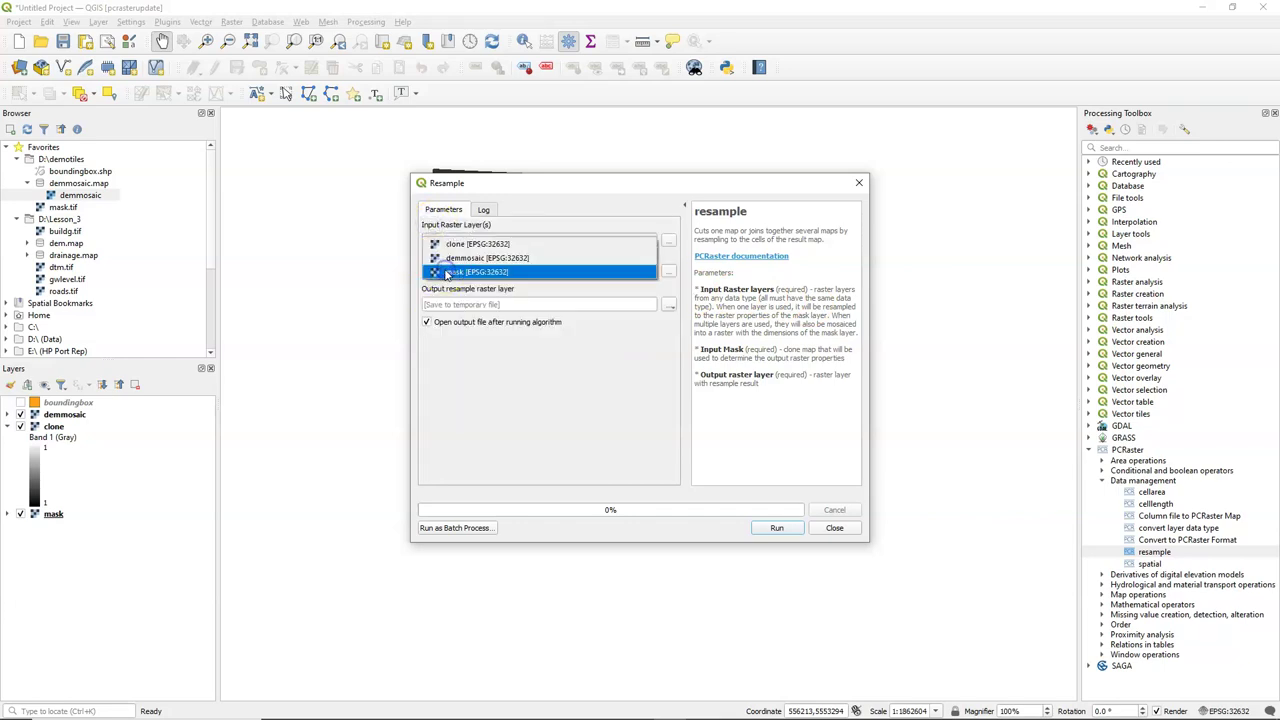
left_click(457, 246)
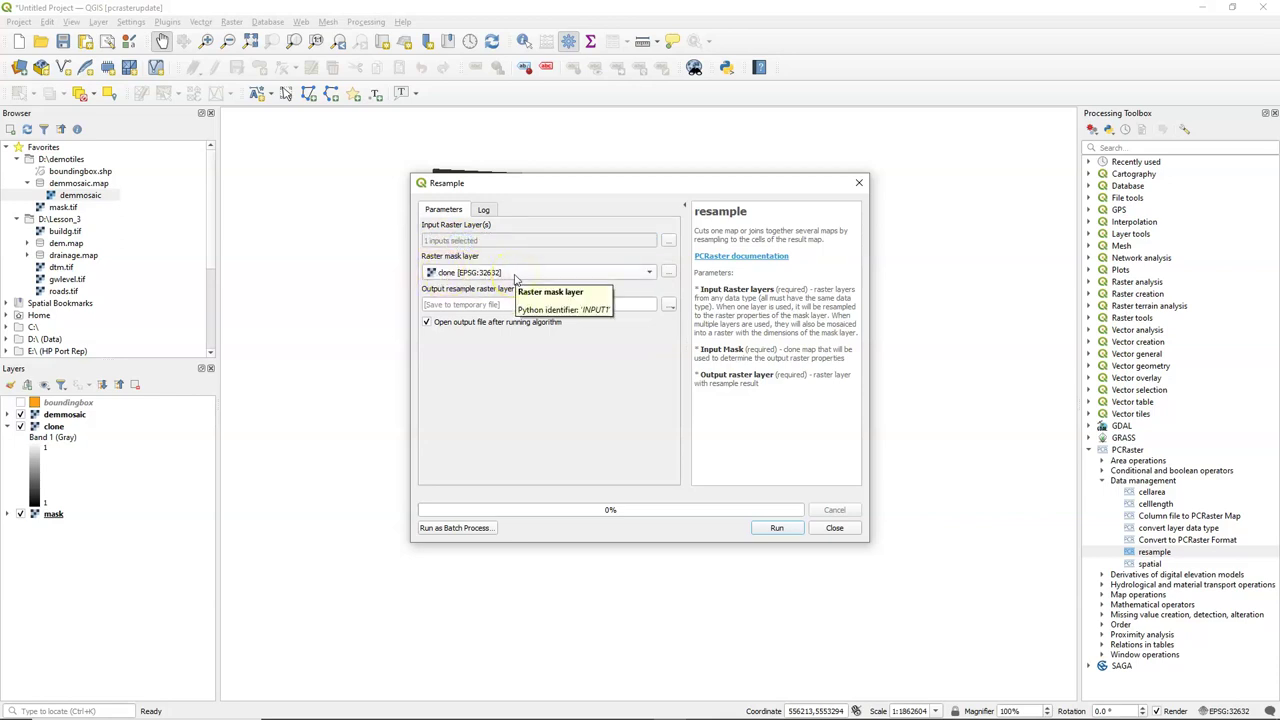
- Save the resampled output as demclip.map and run the resample
left_click(669, 305)
left_click(684, 331)
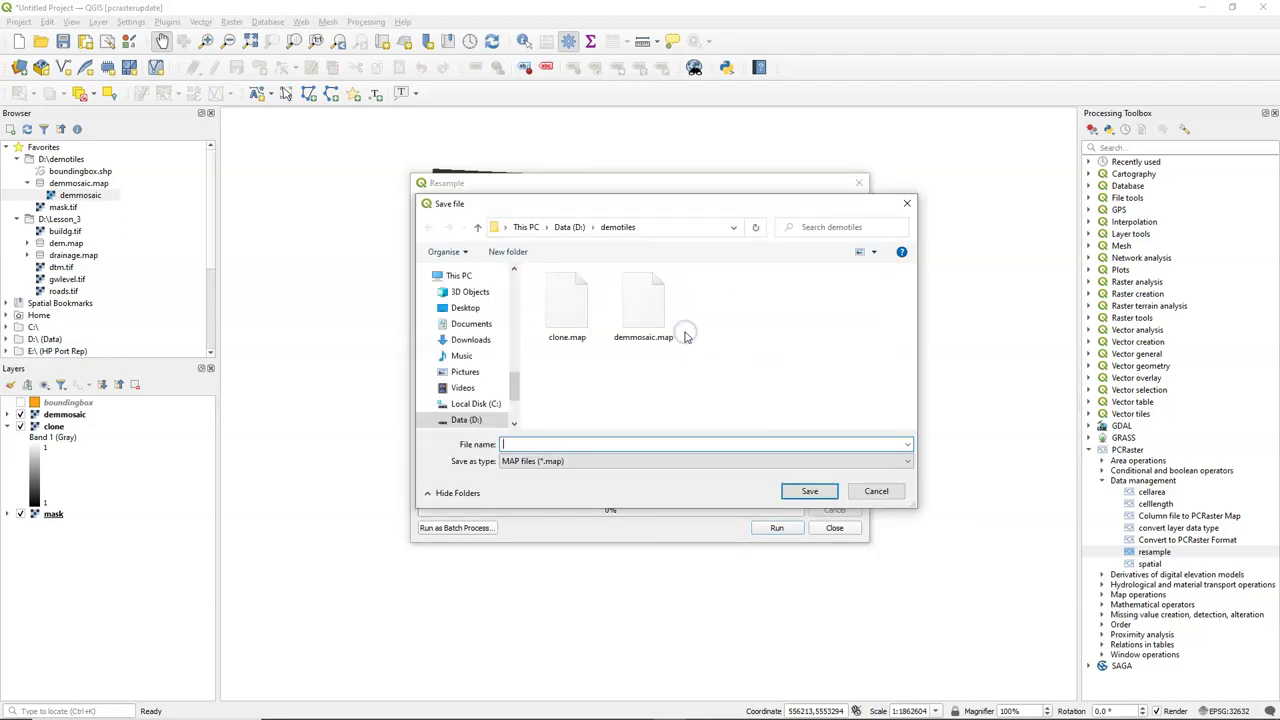
type("demclip")
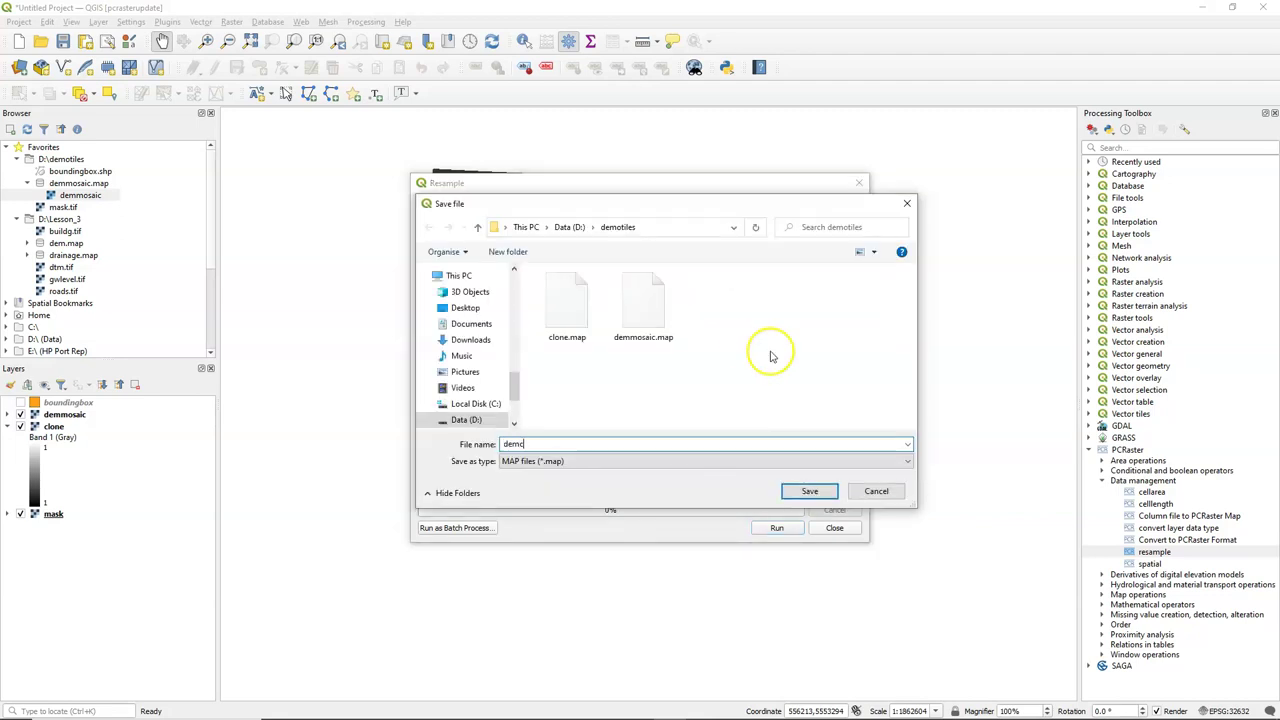
left_click(810, 491)
left_click(779, 527)
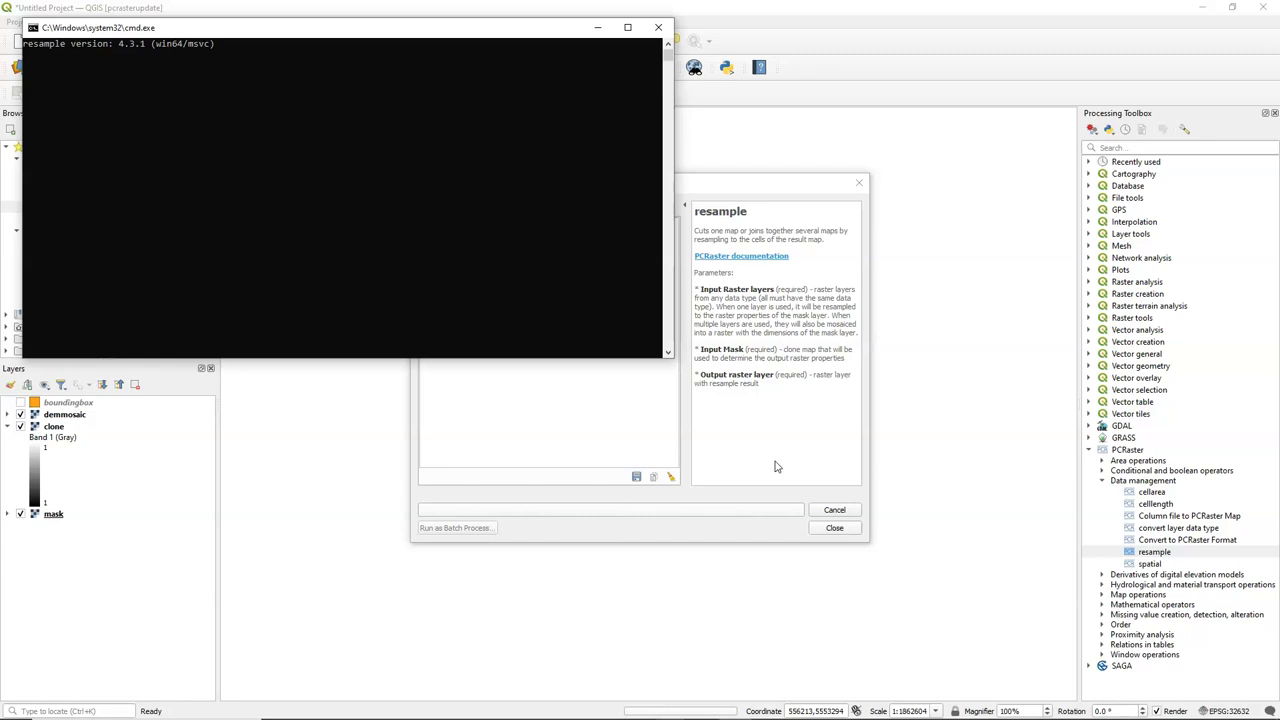
- Move demclip to the top of the layers and hide demmosaic after comparing them
left_click(834, 527)
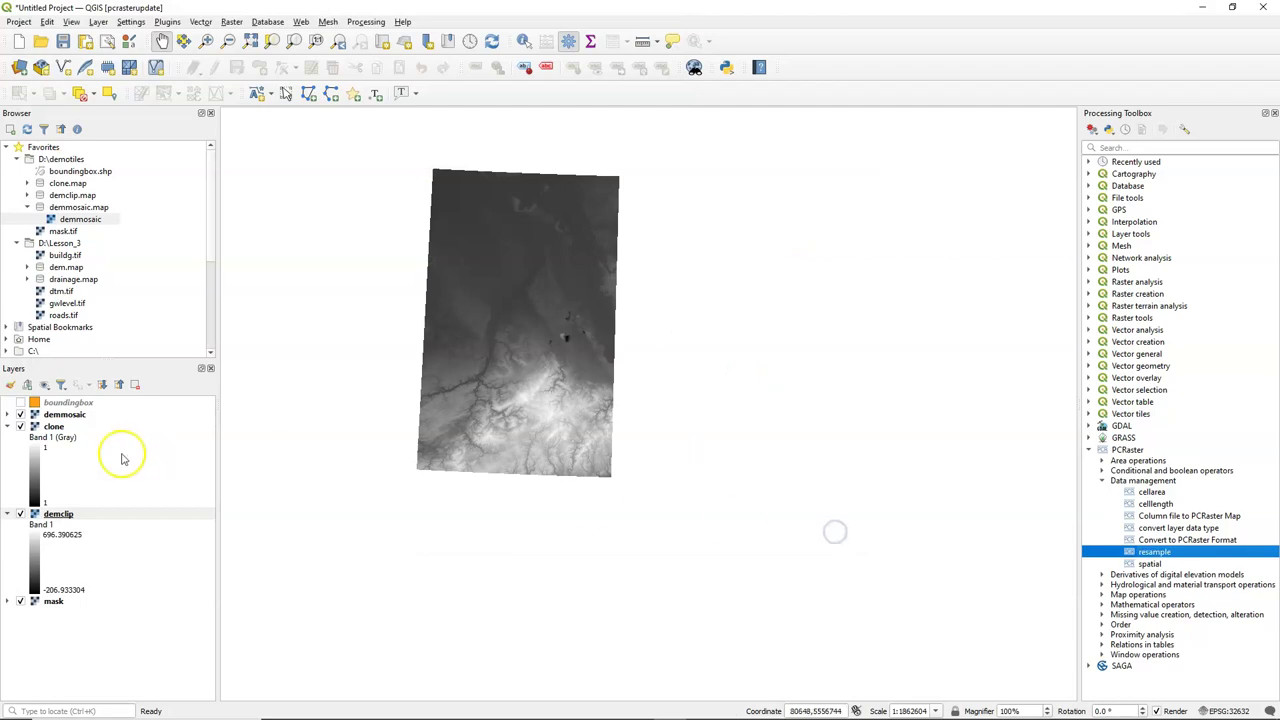
right_click(79, 515)
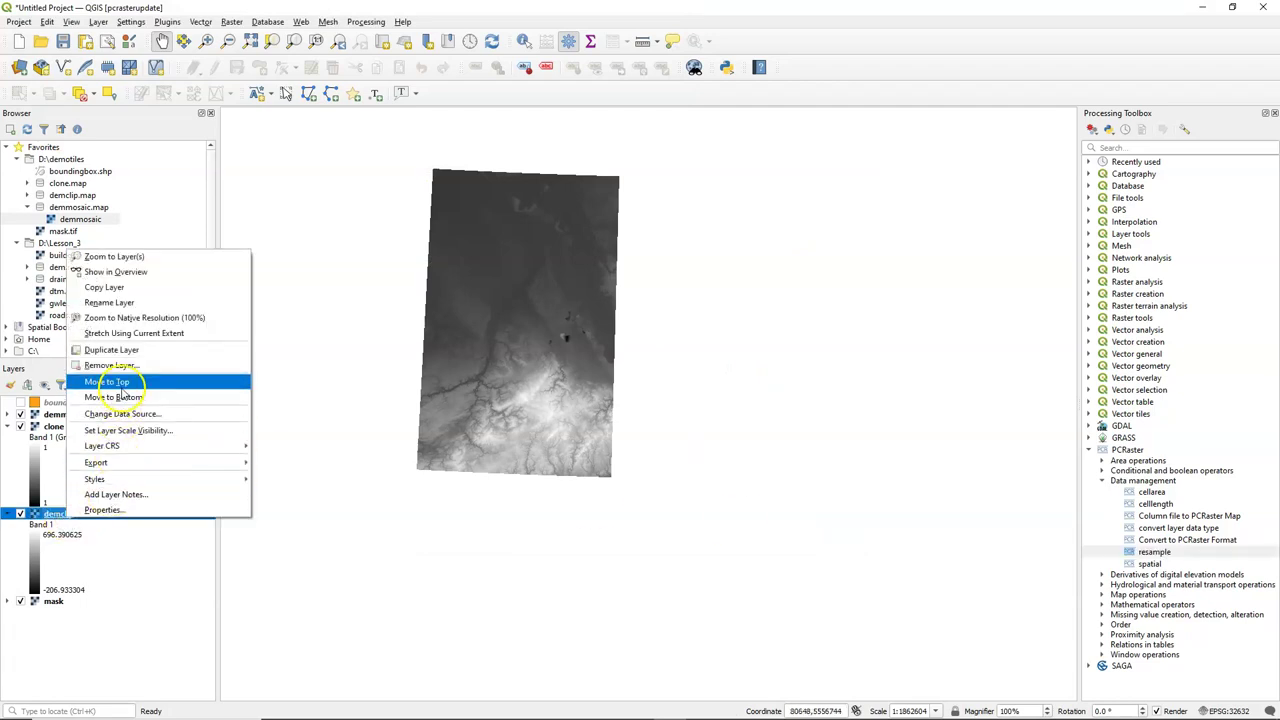
left_click(120, 379)
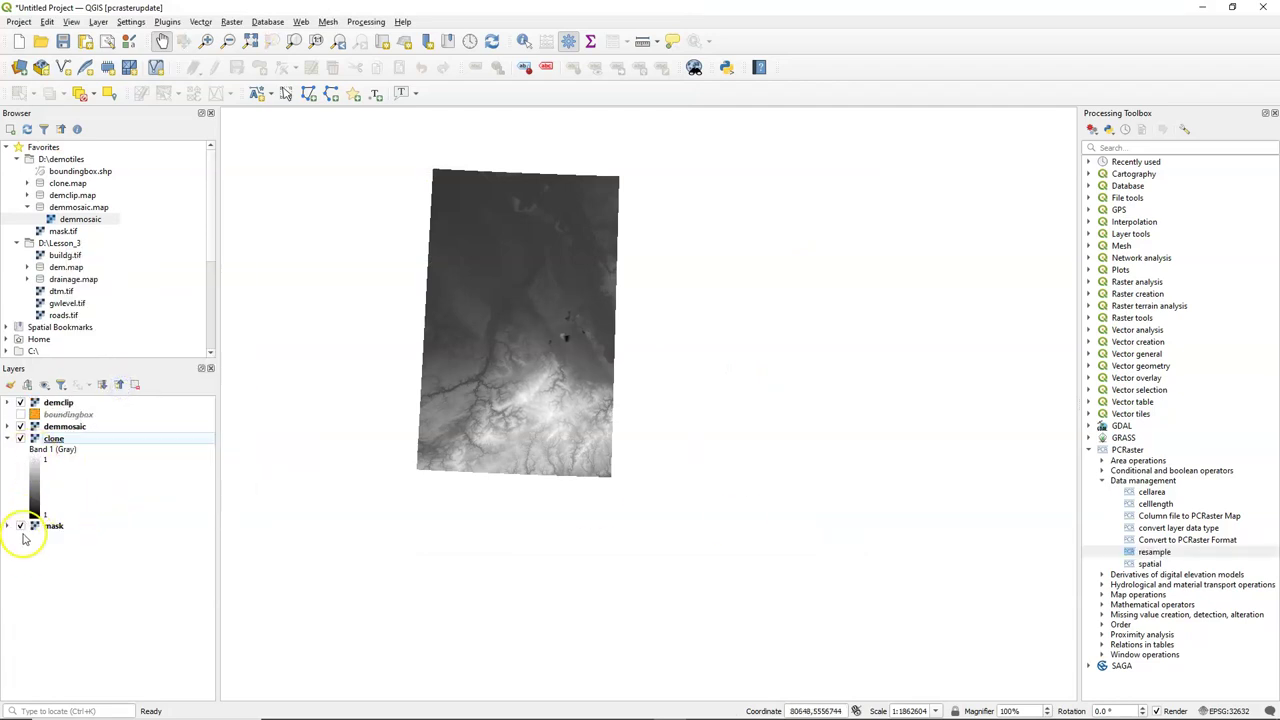
left_click(20, 426)
left_click(20, 426)
left_click(20, 426)
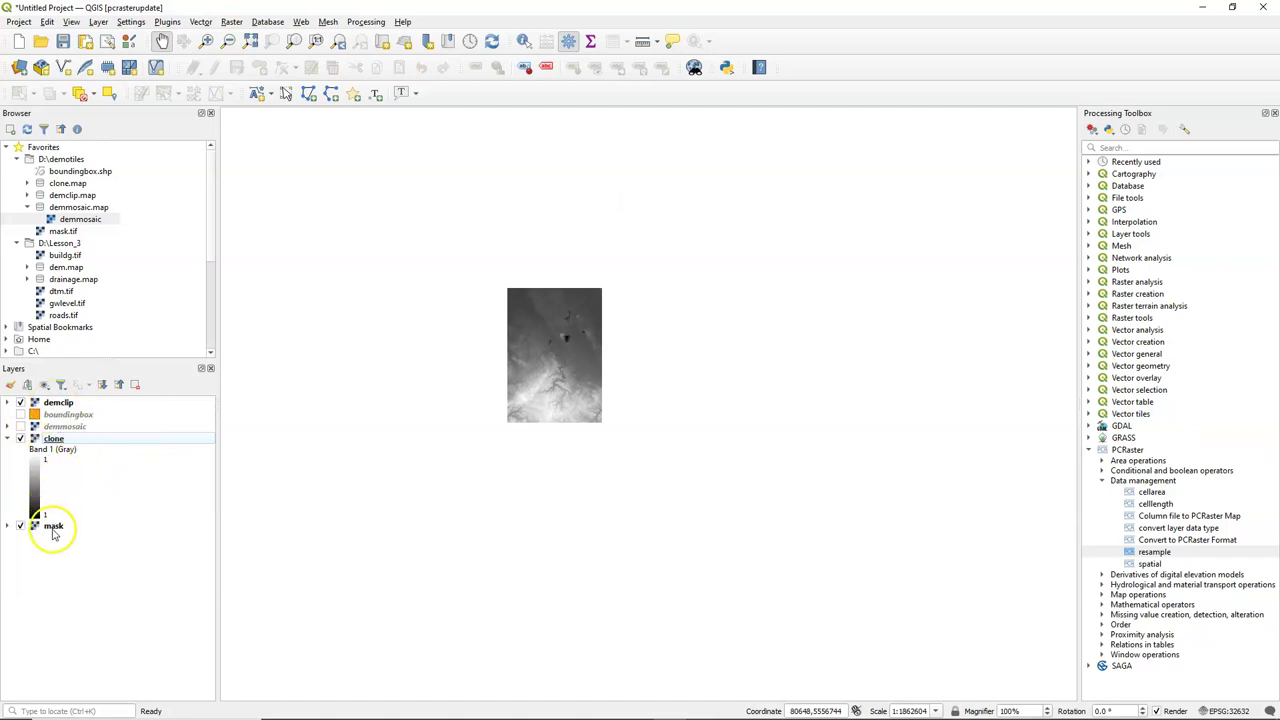
right_click(58, 427)
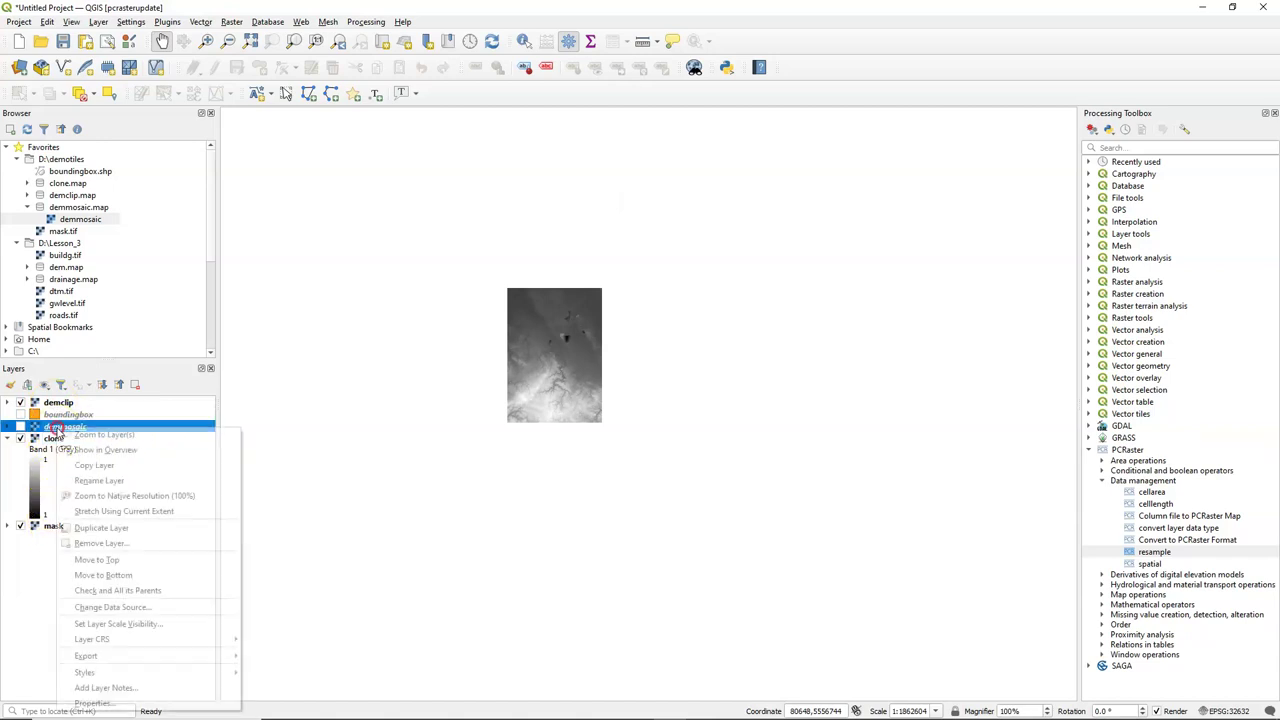
left_click(90, 703)
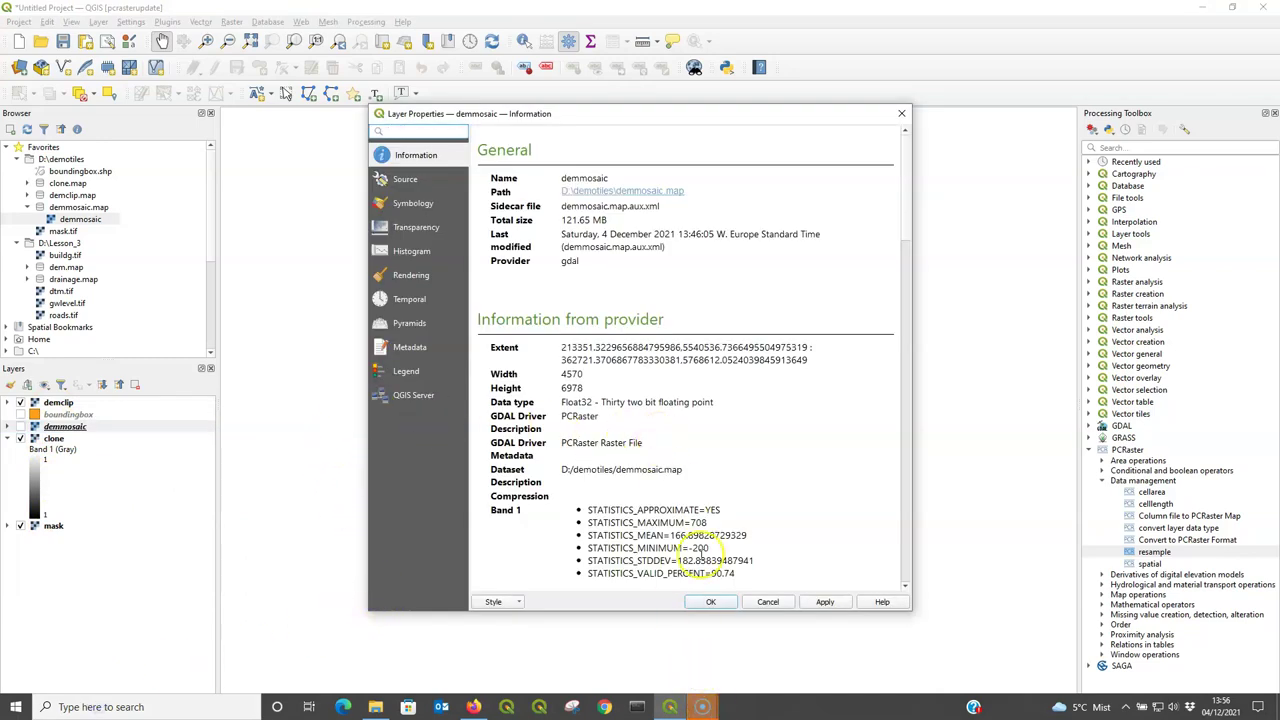
scroll(735, 450, "down", 2)
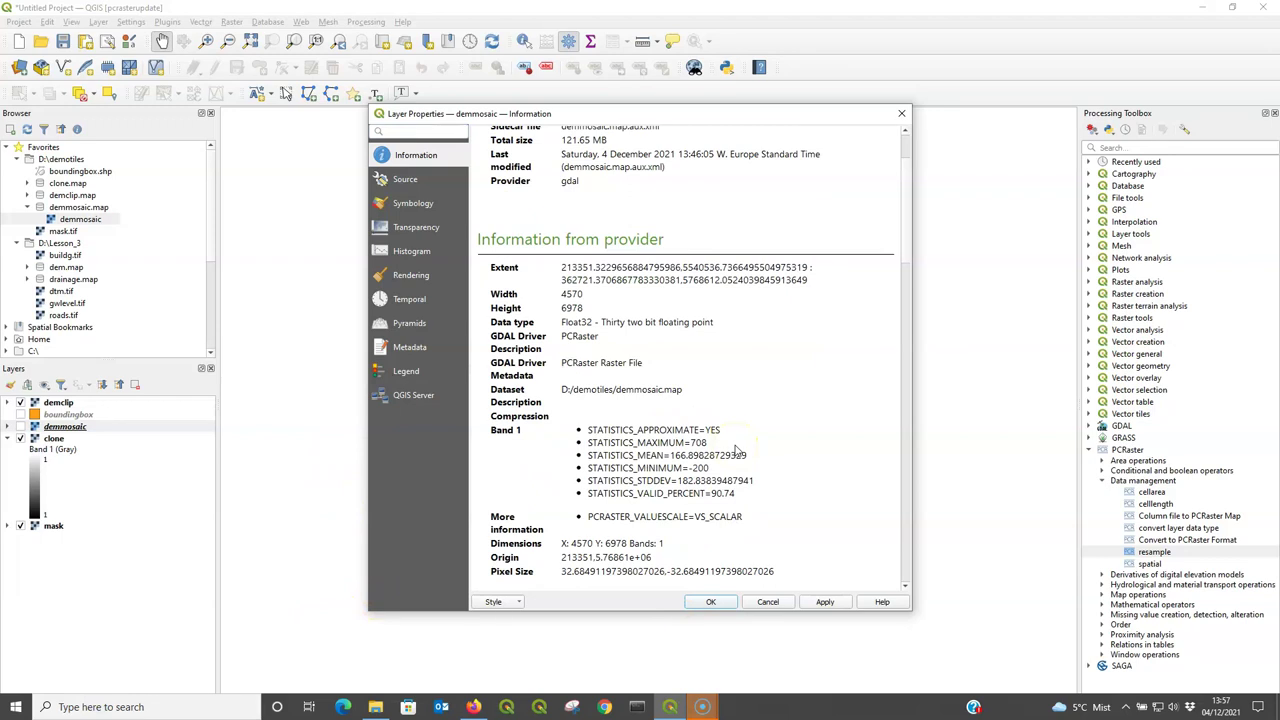
left_click_drag(695, 437, 749, 437)
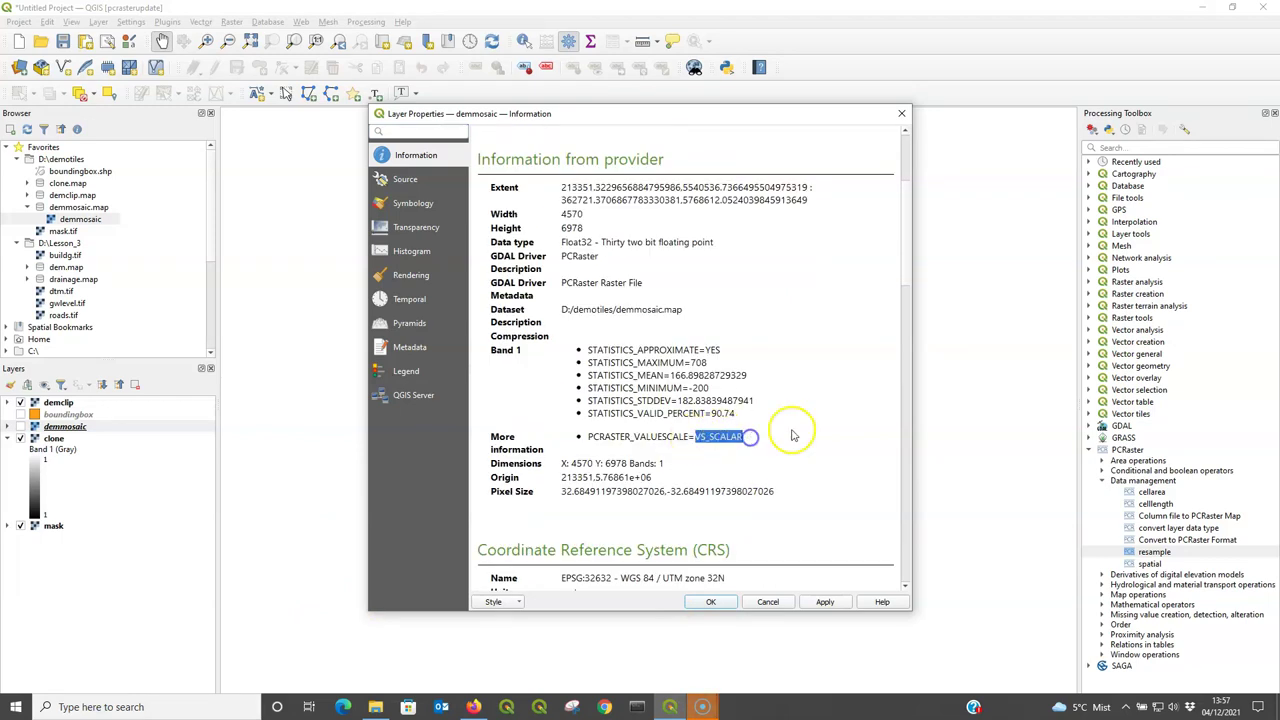
left_click(790, 435)
left_click_drag(563, 492, 795, 489)
left_click(805, 507)
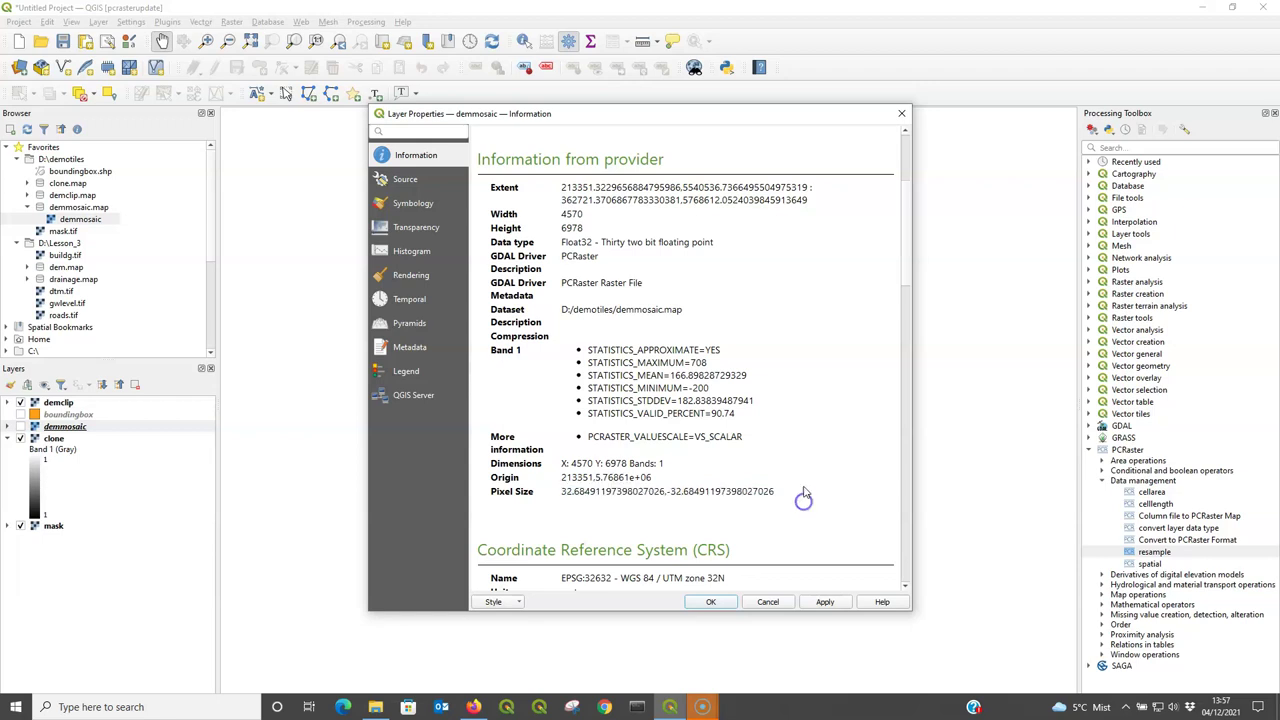
left_click(903, 116)
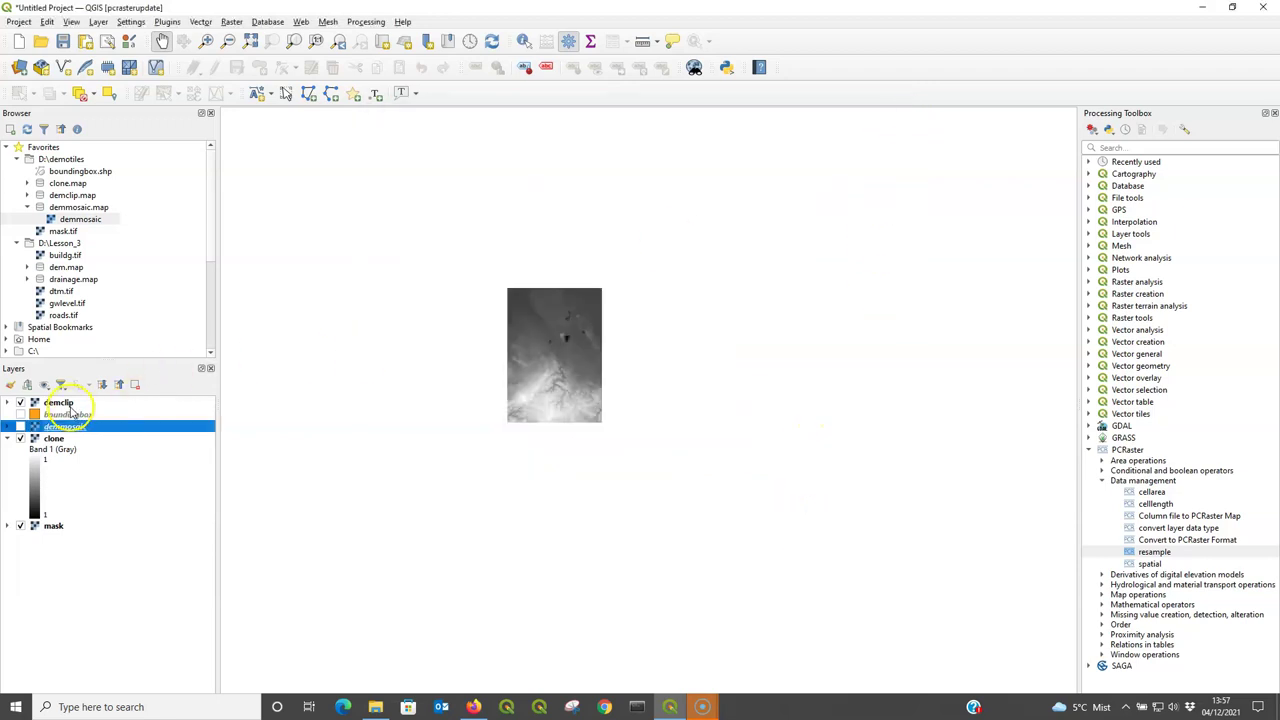
right_click(64, 405)
left_click(140, 648)
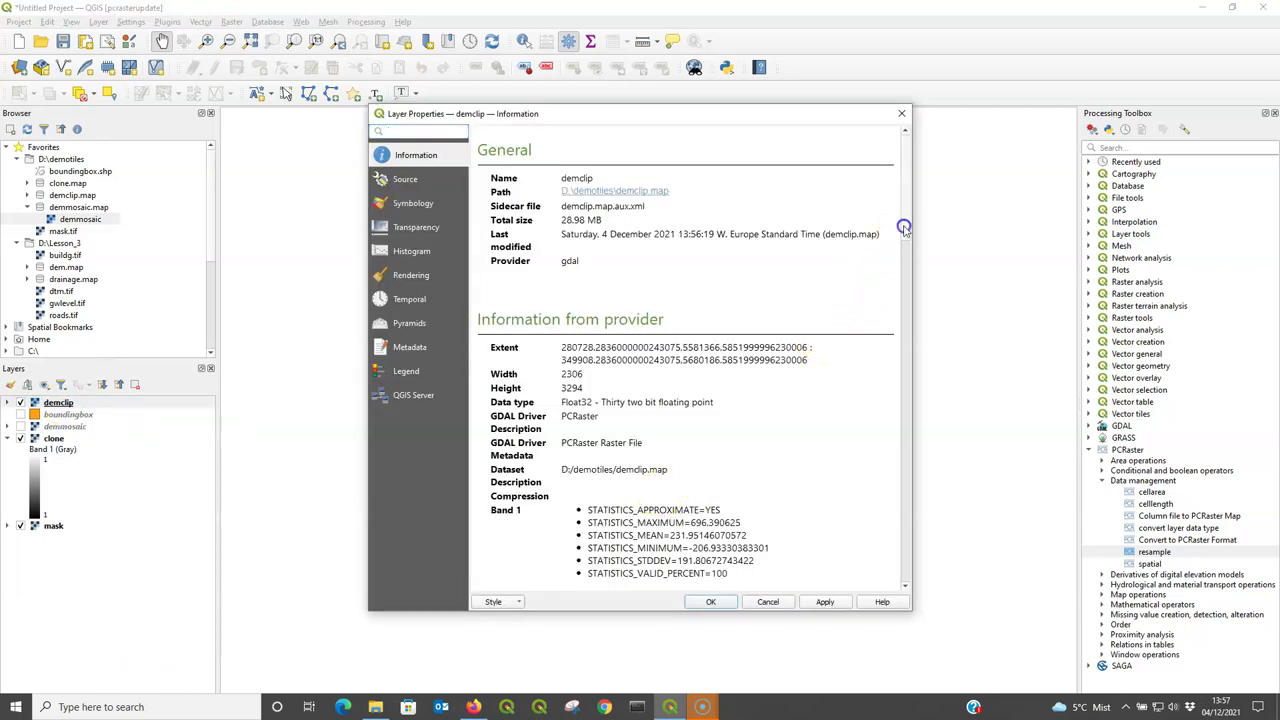
left_click_drag(904, 229, 903, 272)
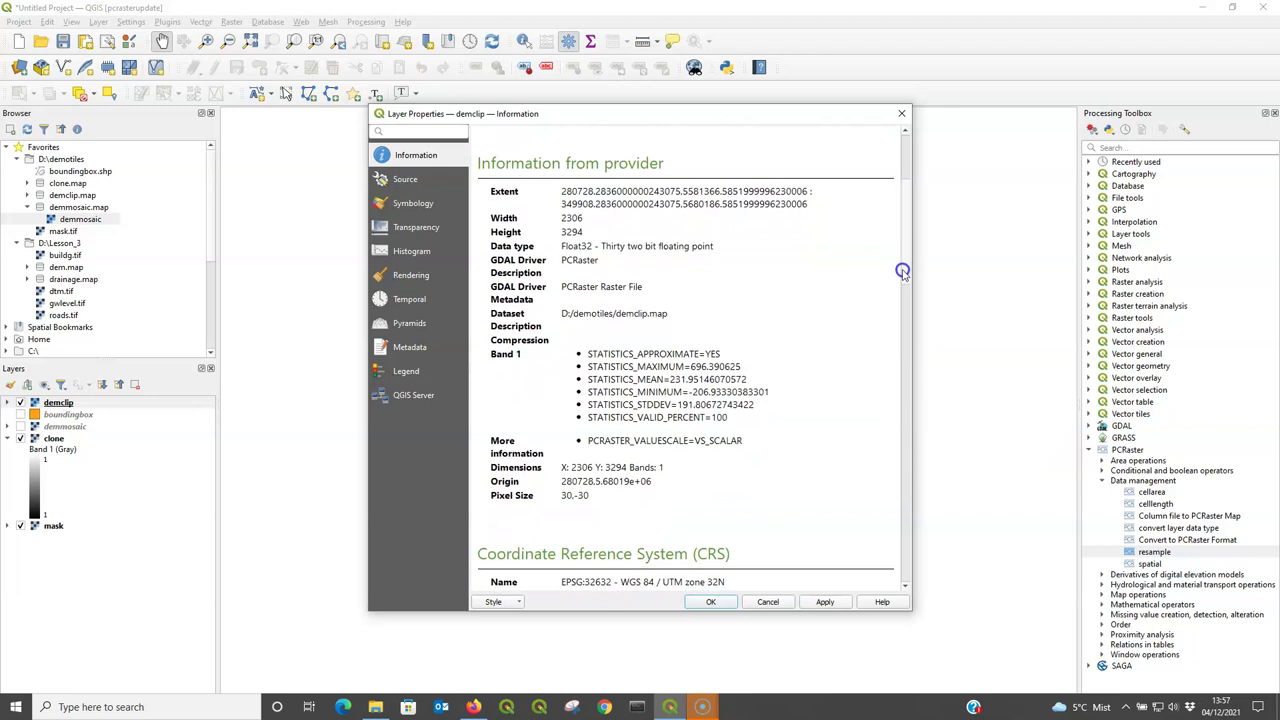
left_click(727, 441)
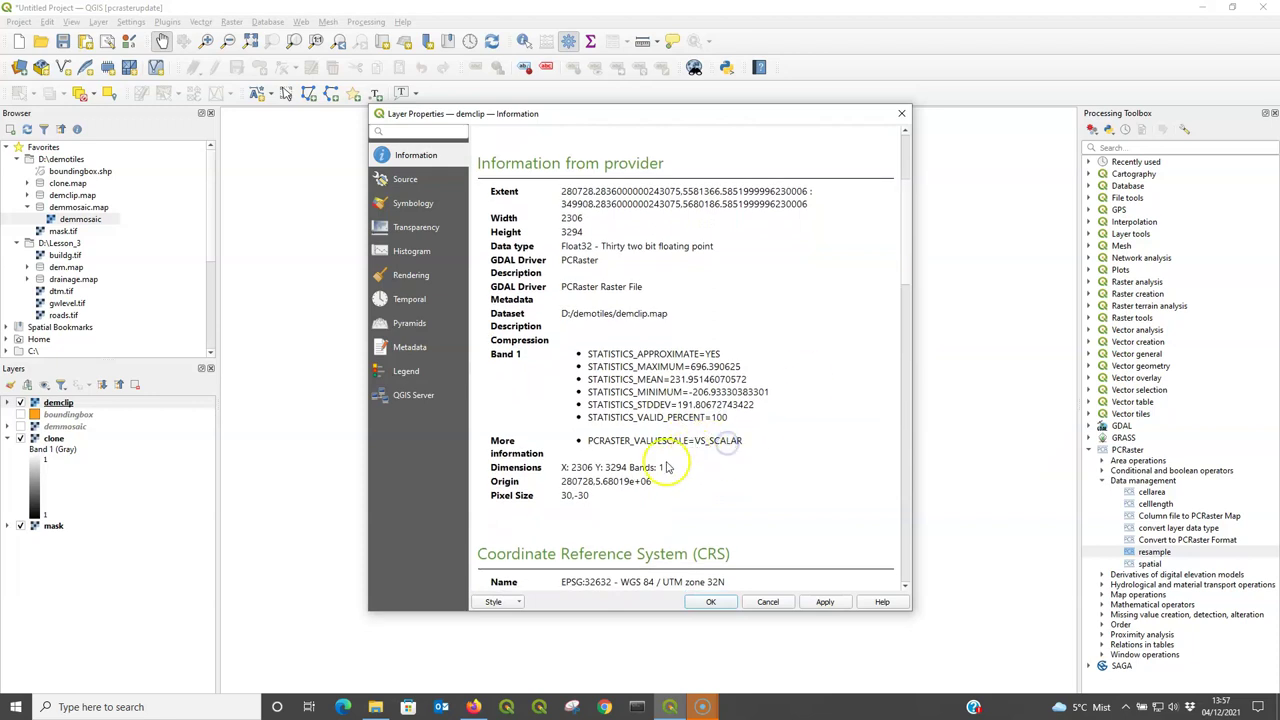
double_click(572, 496)
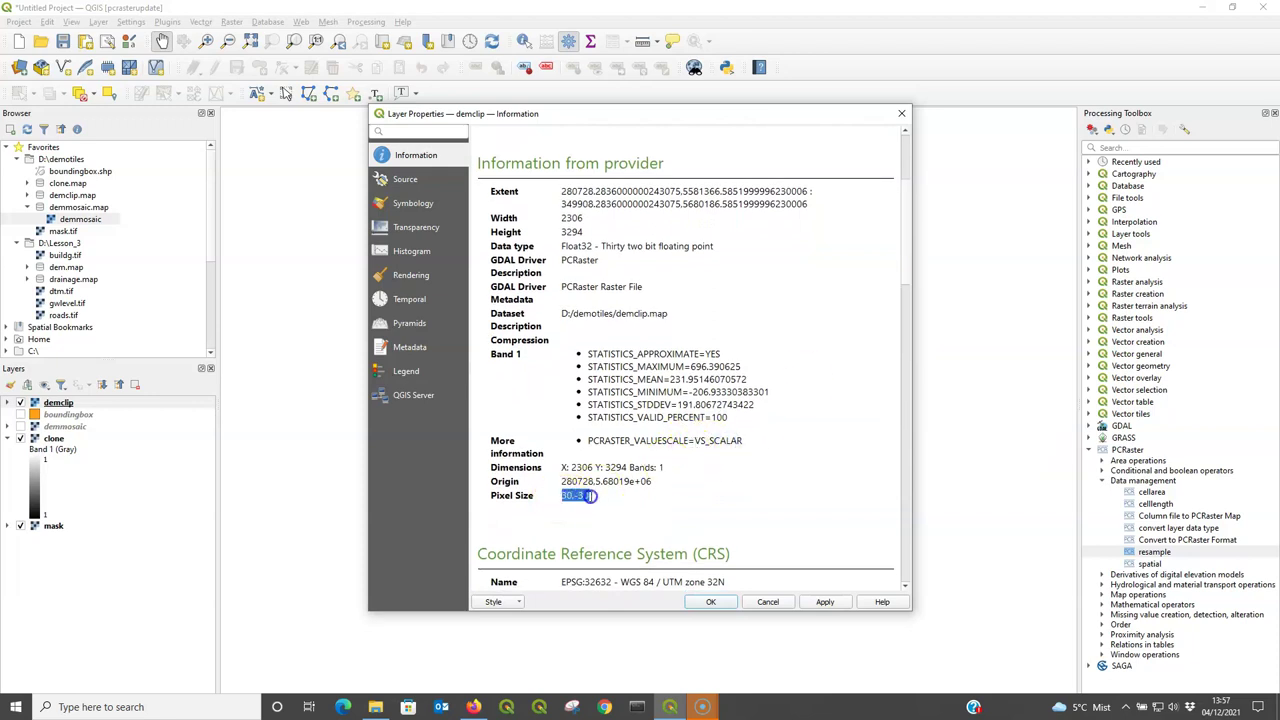
left_click(607, 498)
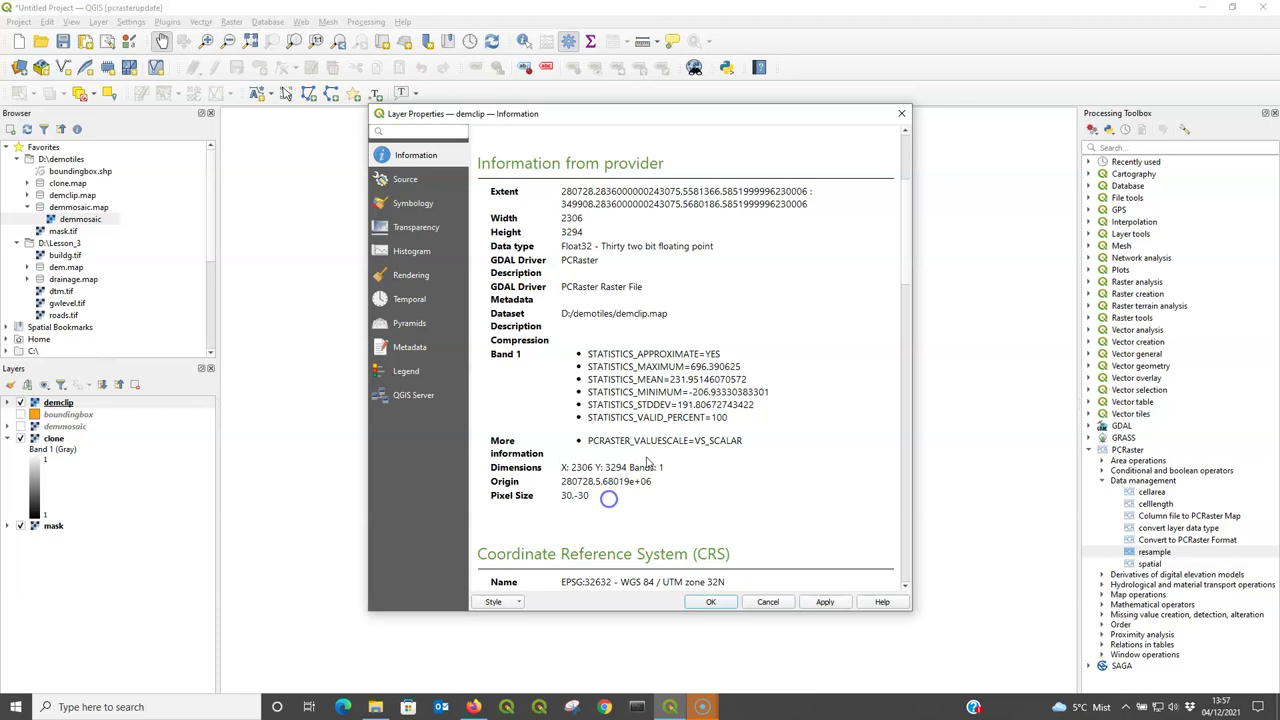
left_click(901, 113)
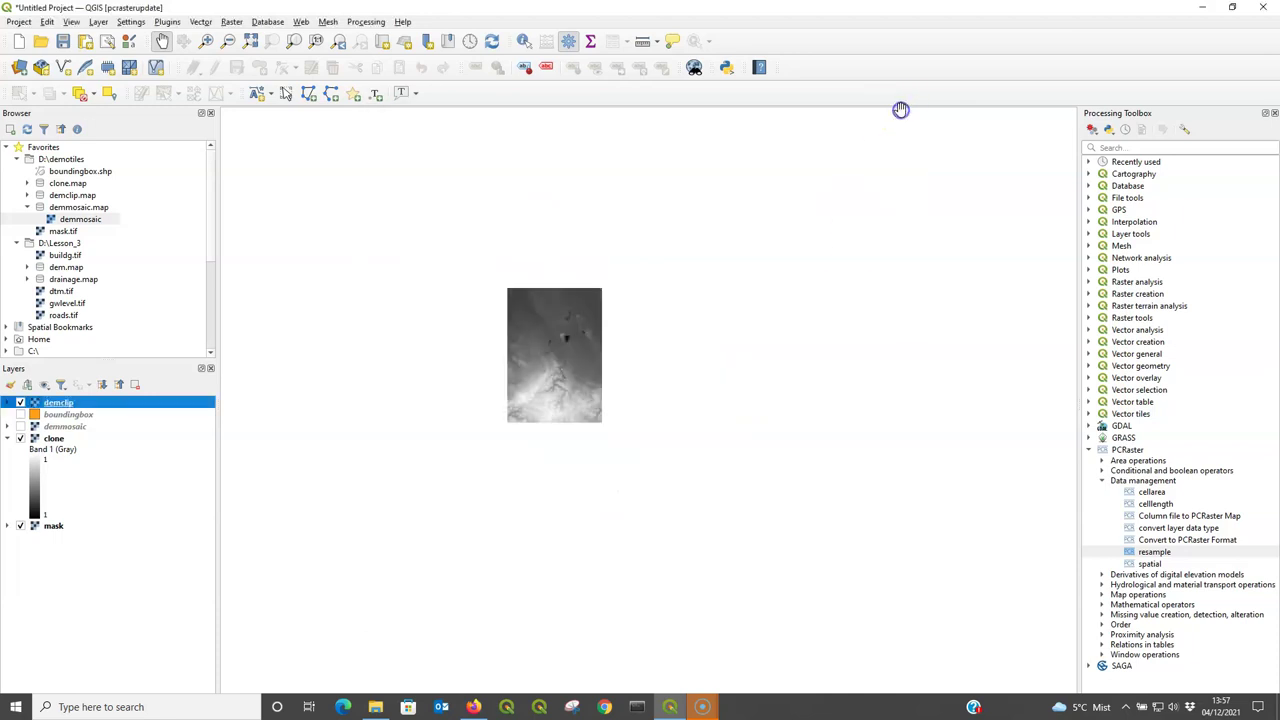
right_click(55, 440)
left_click(100, 688)
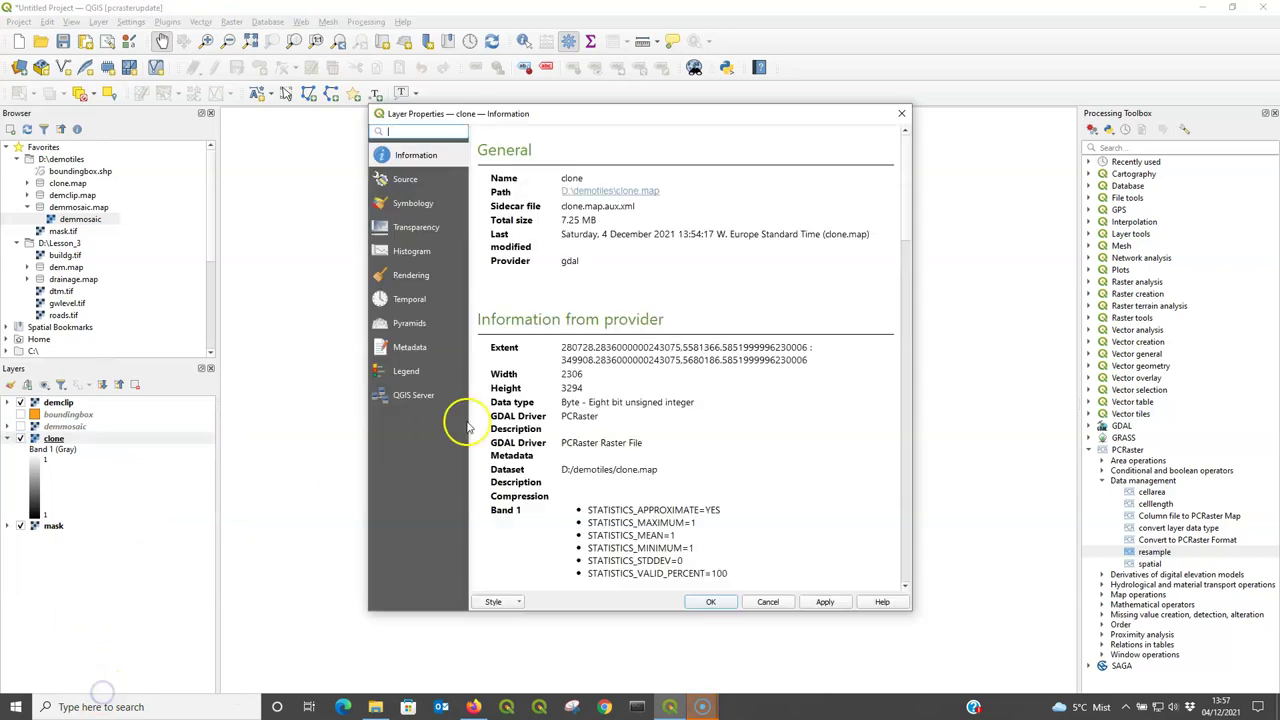
left_click_drag(903, 228, 898, 271)
left_click_drag(695, 450, 759, 450)
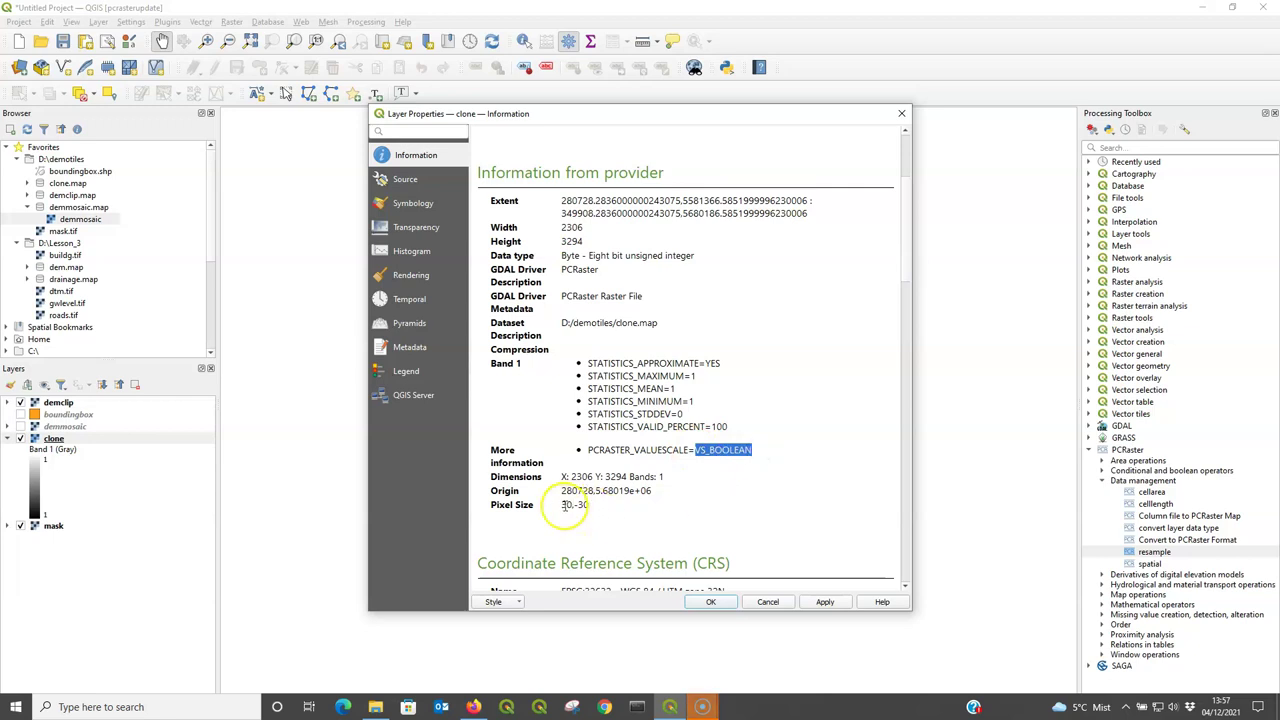
left_click_drag(561, 510, 591, 512)
left_click(768, 603)
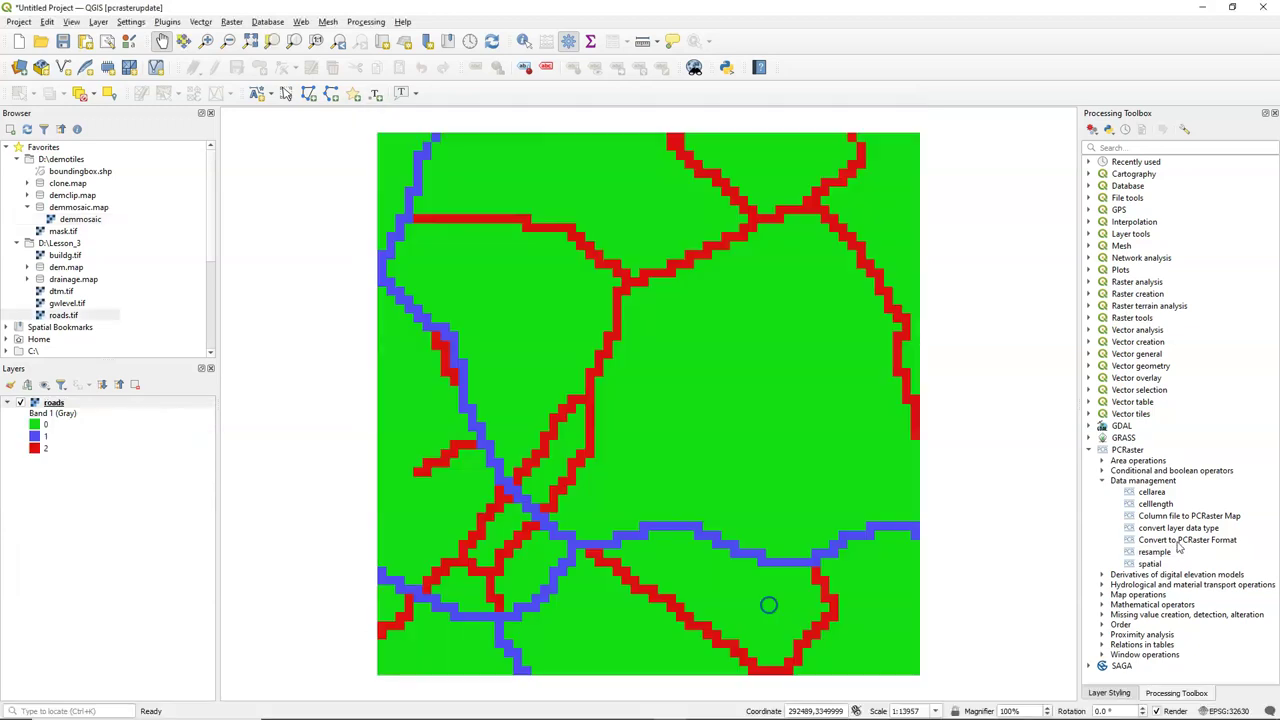
- Convert roads to a Nominal PCRaster map saved as roadsnominal.map in demotiles
double_click(1187, 539)
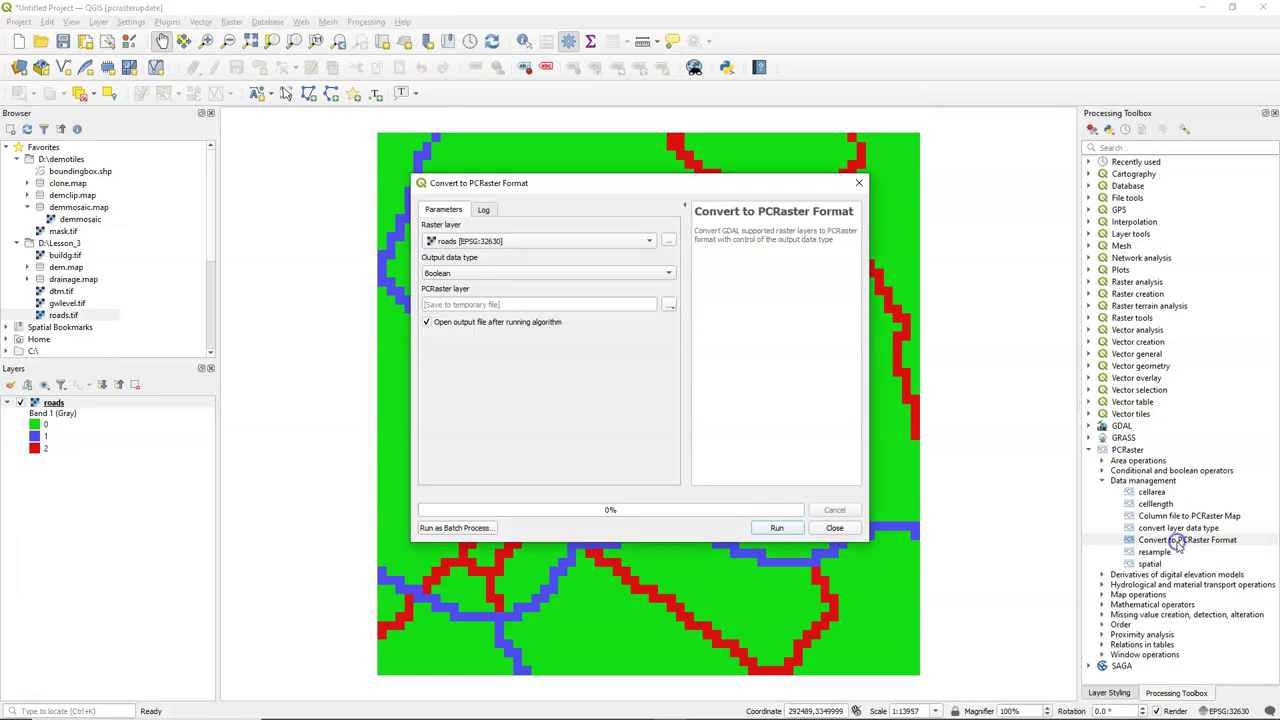
left_click(476, 281)
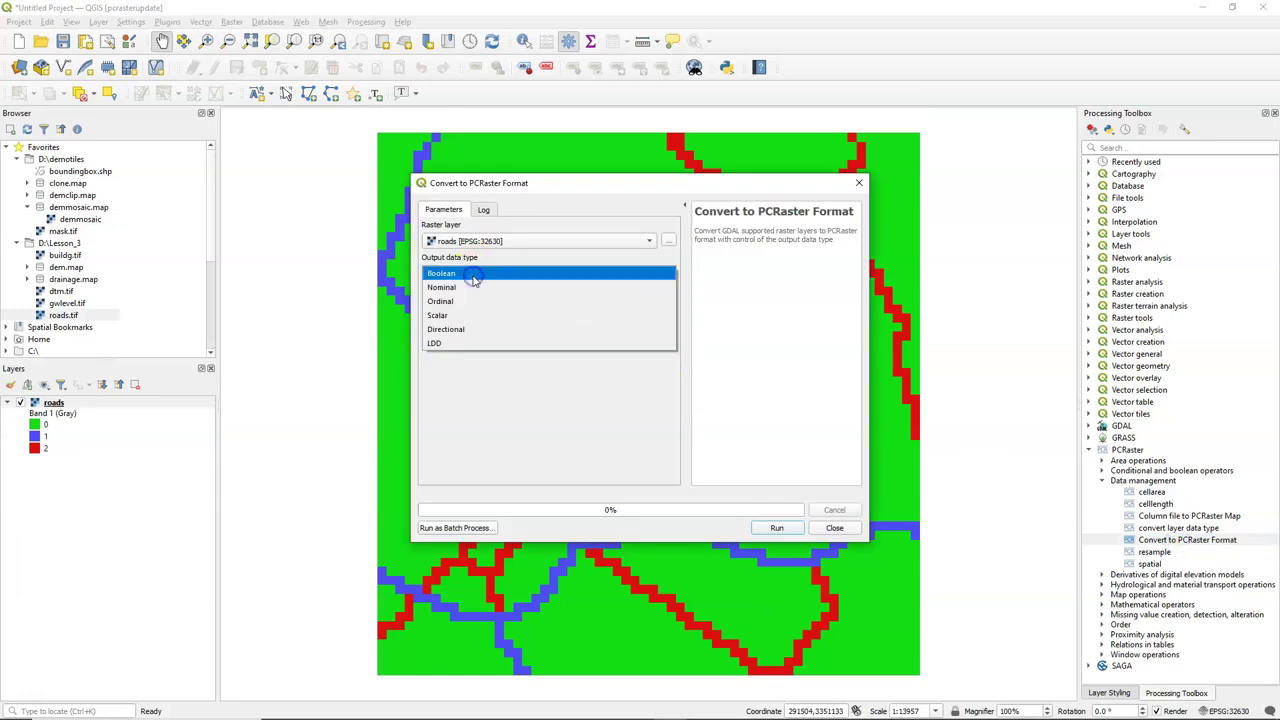
left_click(468, 289)
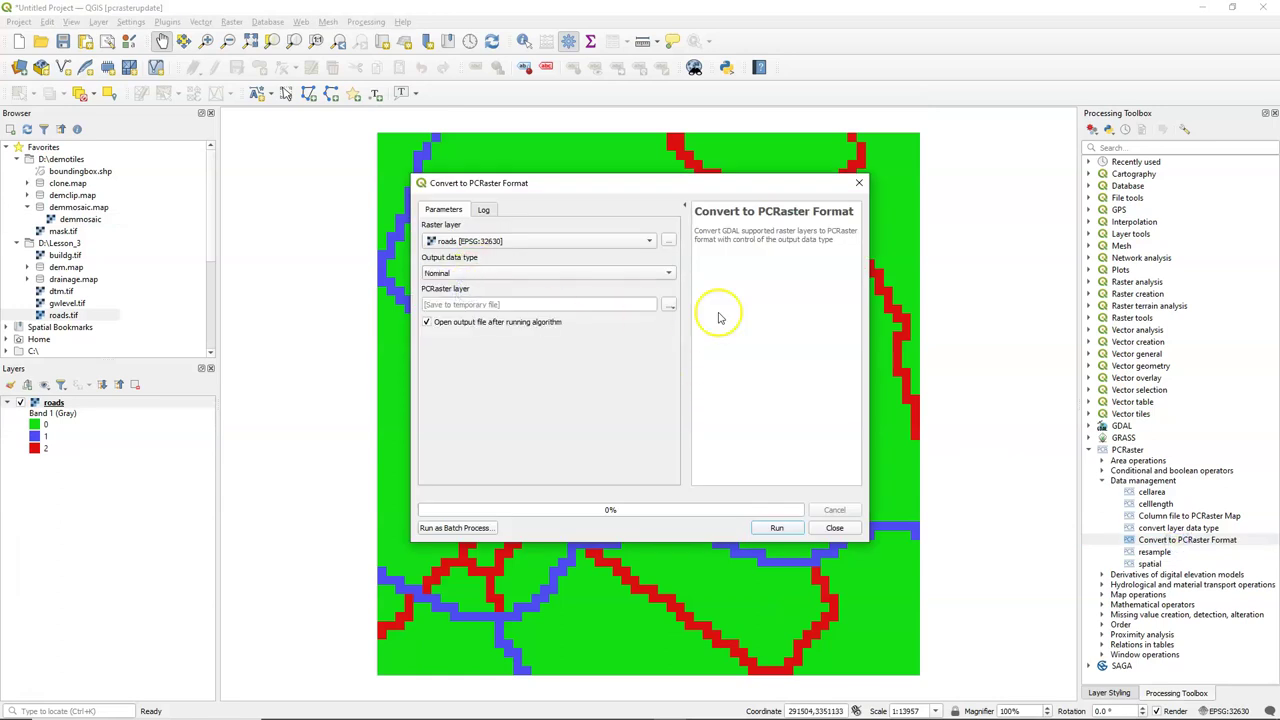
left_click(668, 306)
left_click(694, 333)
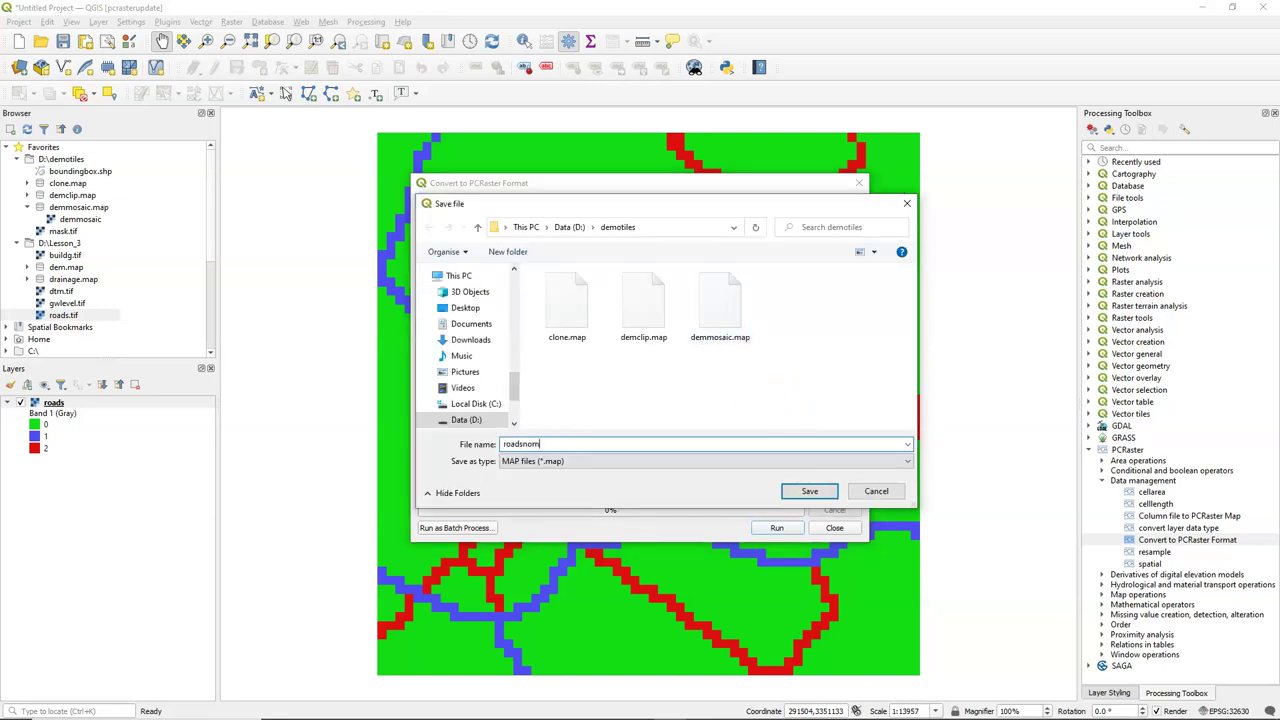
left_click(810, 491)
left_click(782, 529)
left_click(834, 528)
left_click(42, 414)
- Copy the roads layer's colour style and paste it onto roadsnominal
right_click(42, 414)
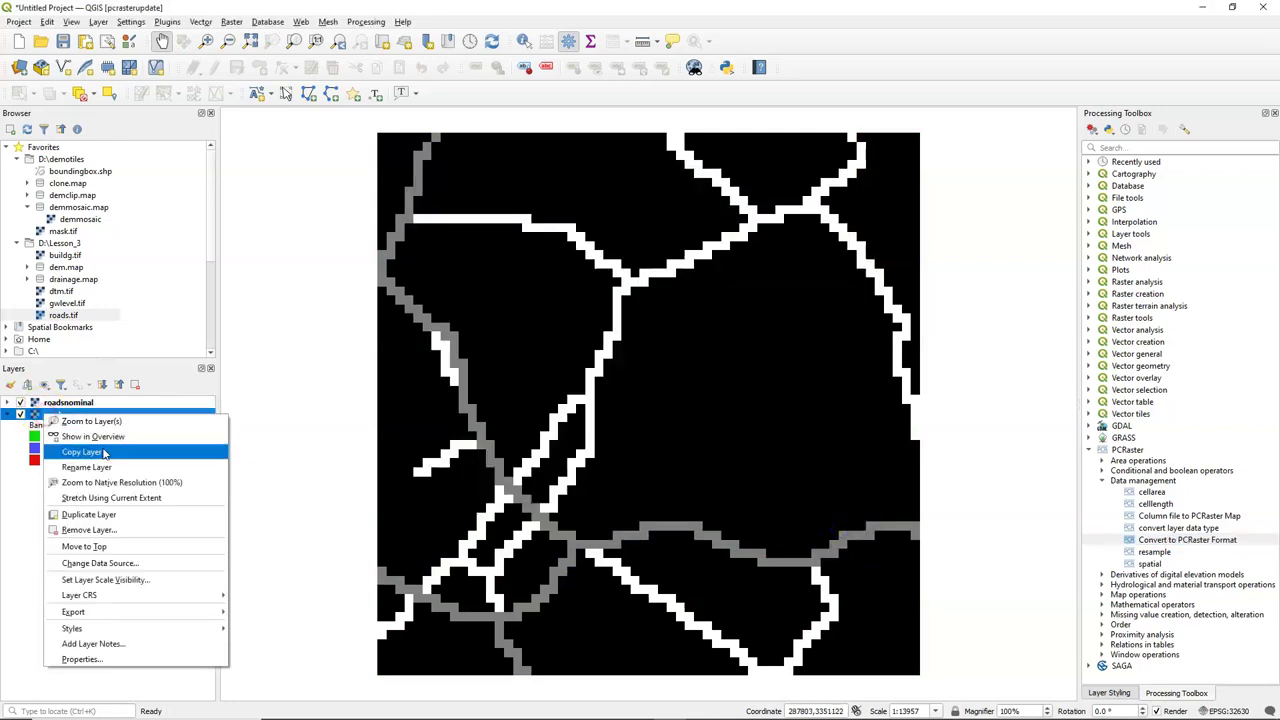
mouse_move(163, 628)
left_click(280, 628)
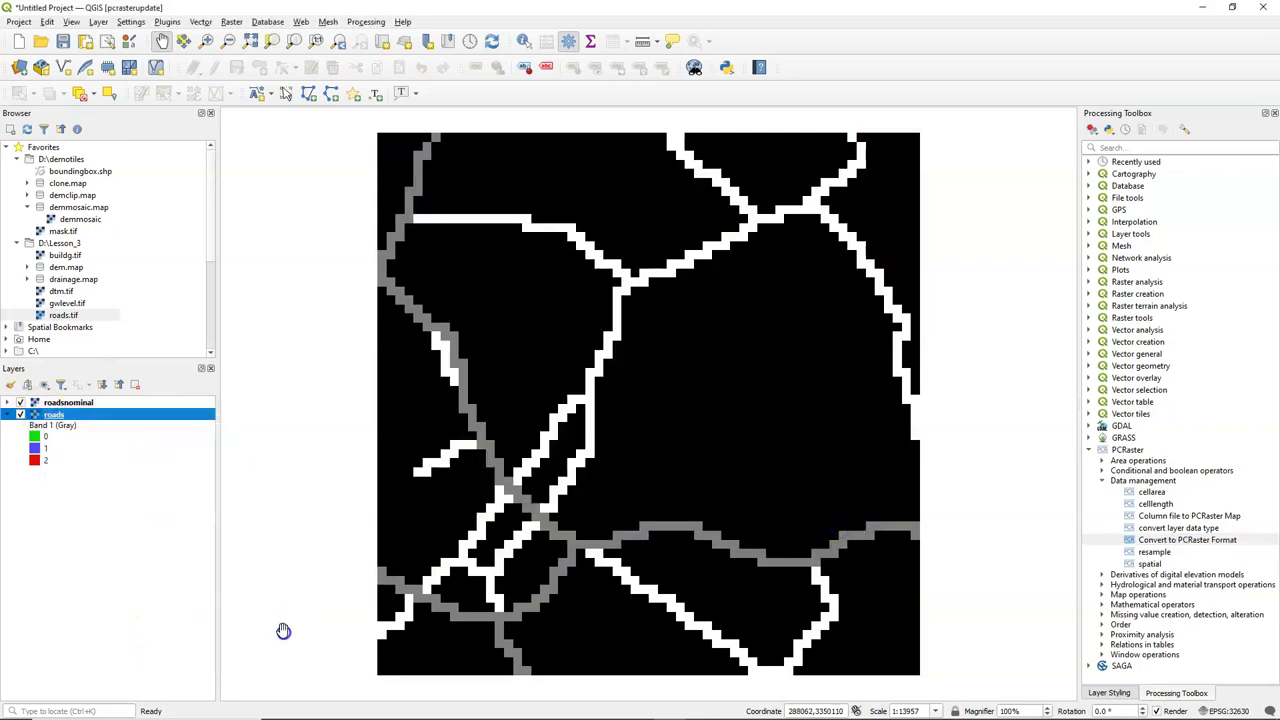
left_click(89, 407)
right_click(88, 405)
mouse_move(206, 617)
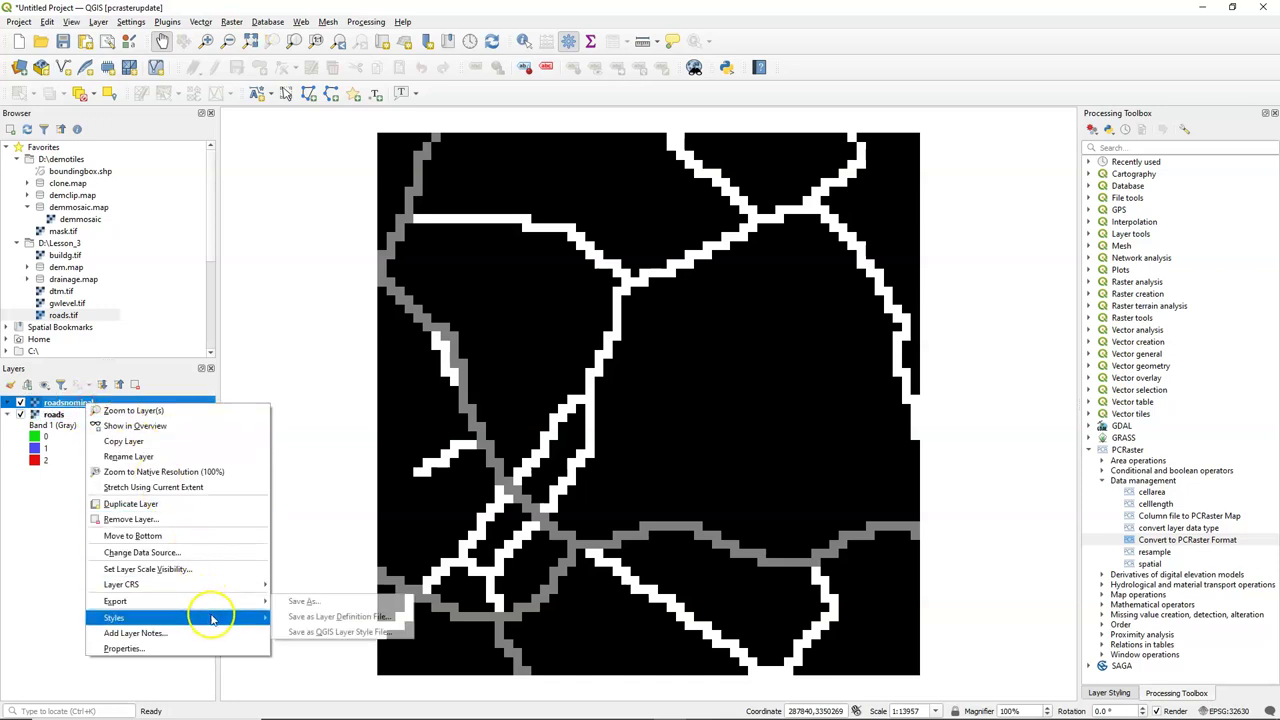
left_click(305, 633)
- Expand the Relations in tables tools and briefly open Lookup table from RAT
left_click(1102, 480)
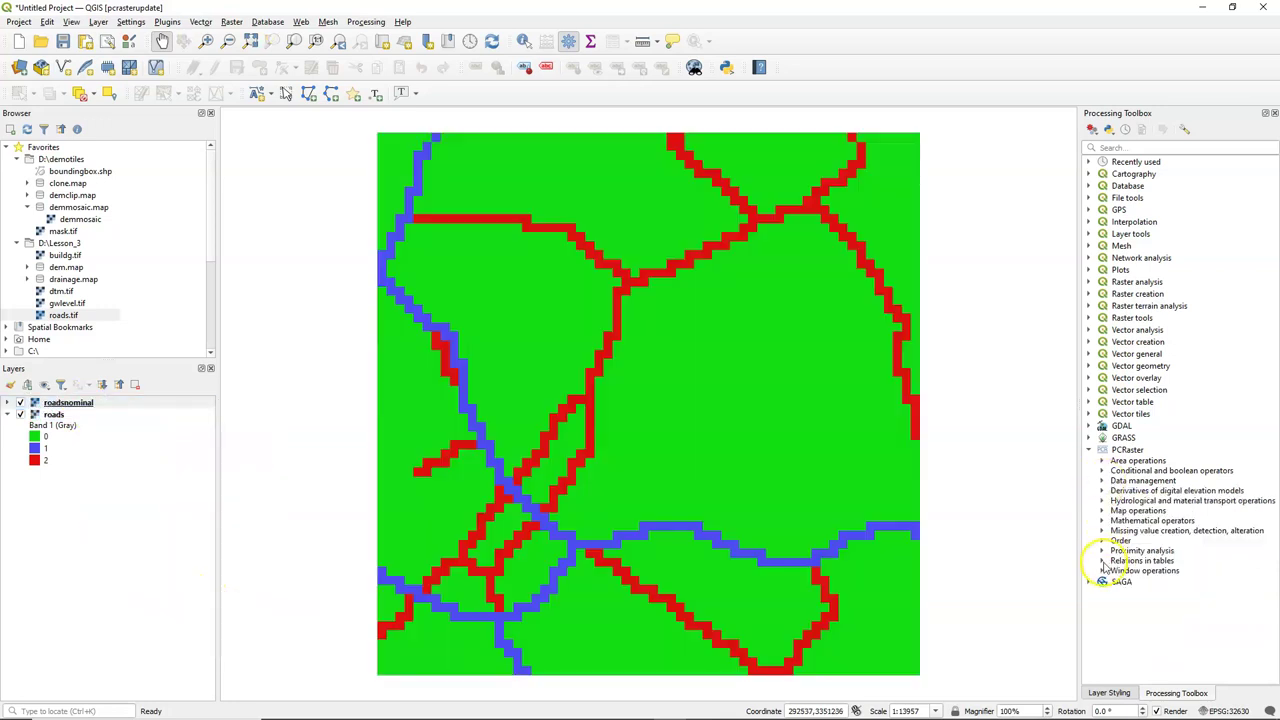
left_click(1103, 561)
double_click(1165, 584)
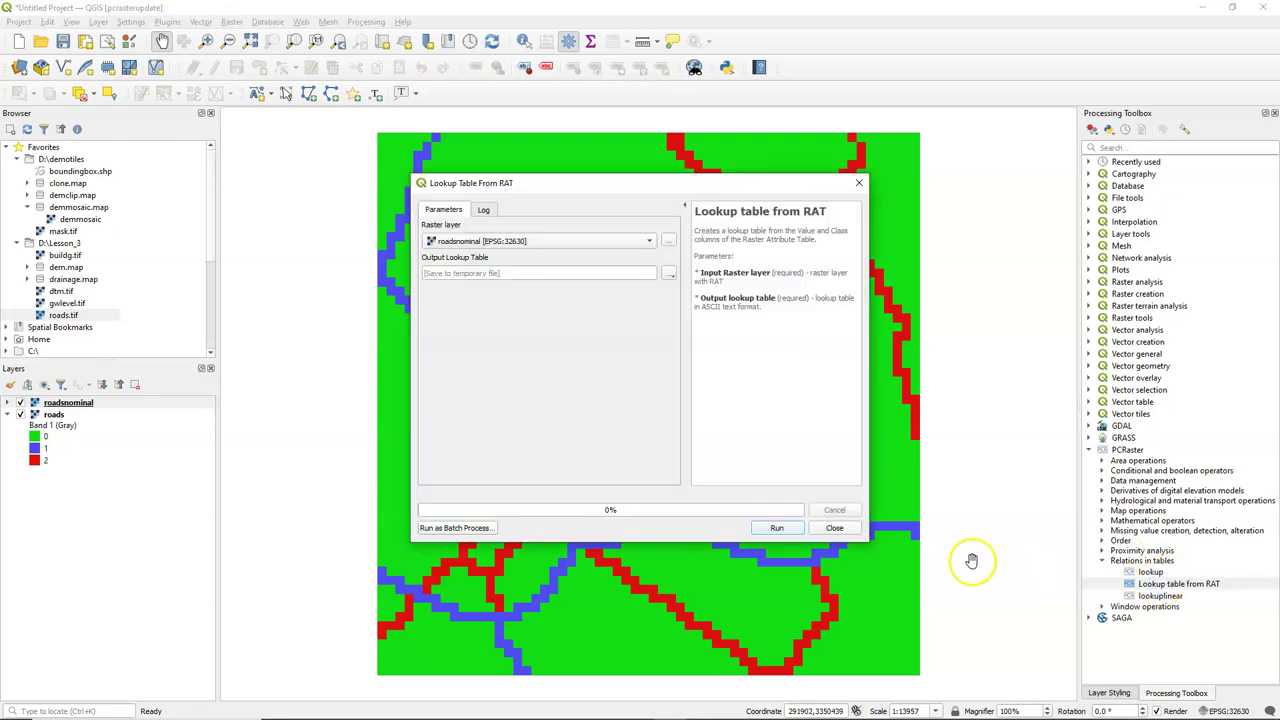
left_click(838, 528)
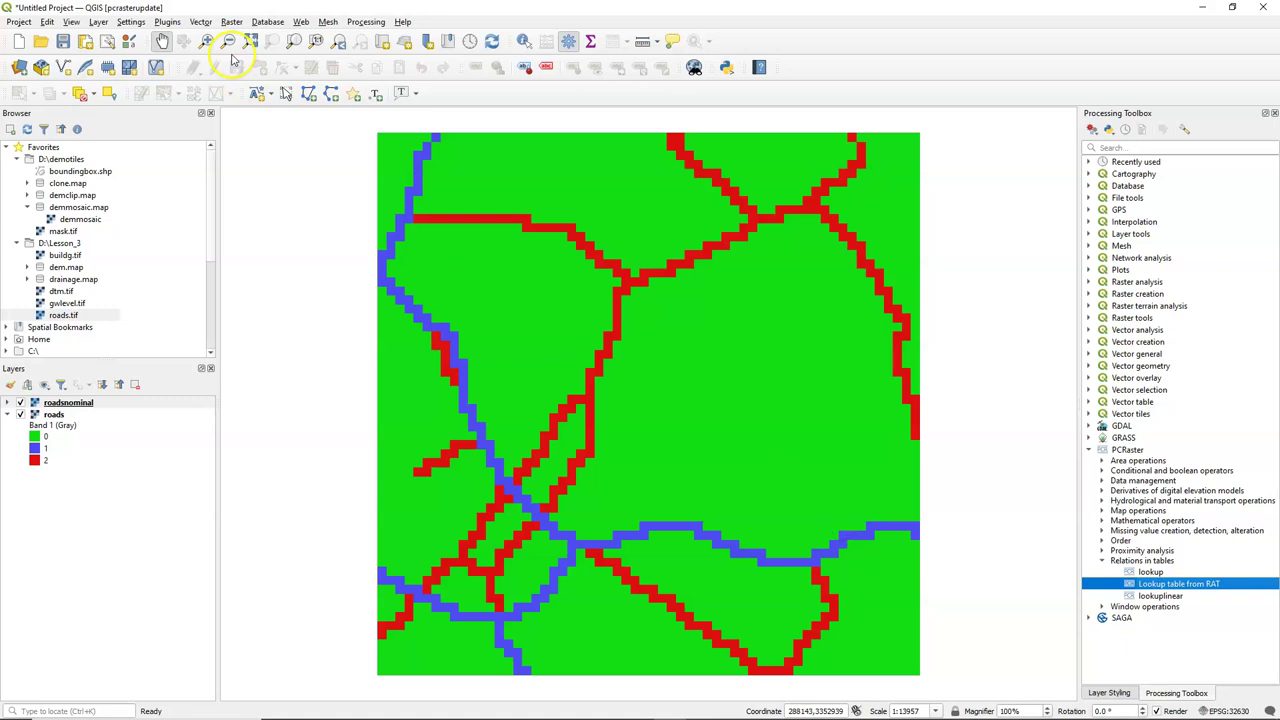
- Search 'raster att' in the plugin manager and install the RasterAttributeTable plugin
left_click(166, 22)
left_click(200, 34)
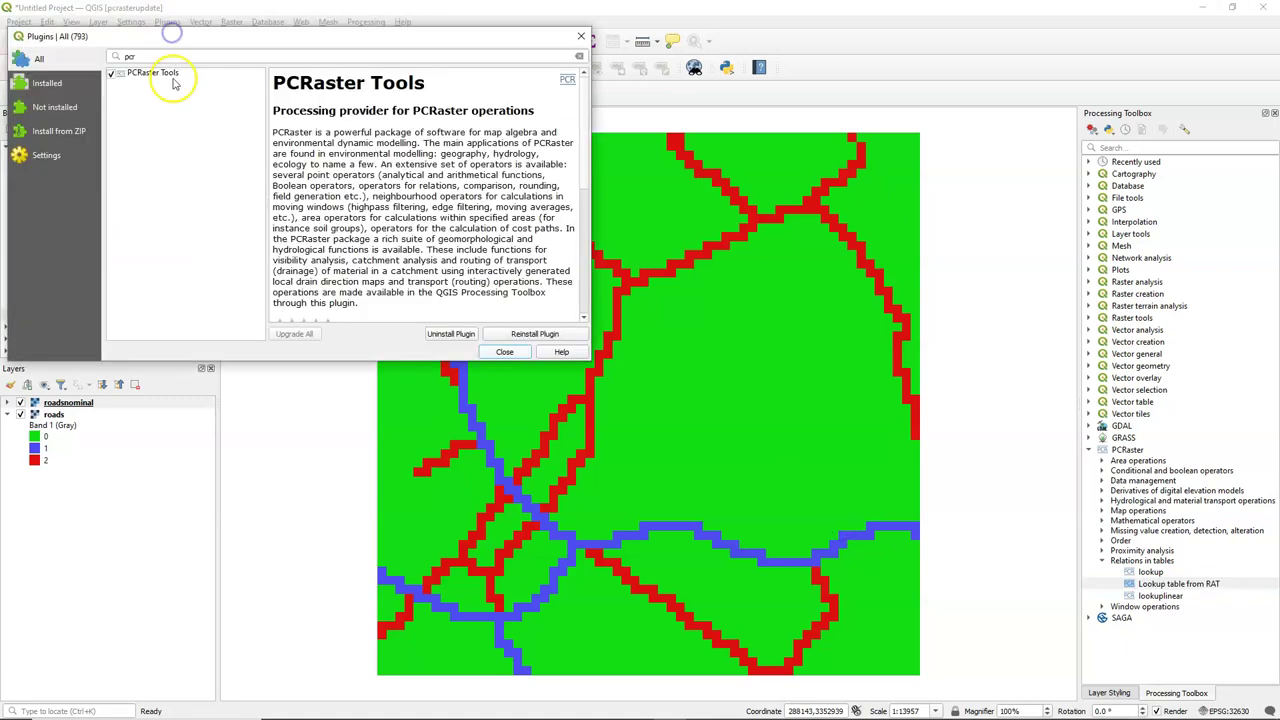
left_click_drag(214, 56, 75, 52)
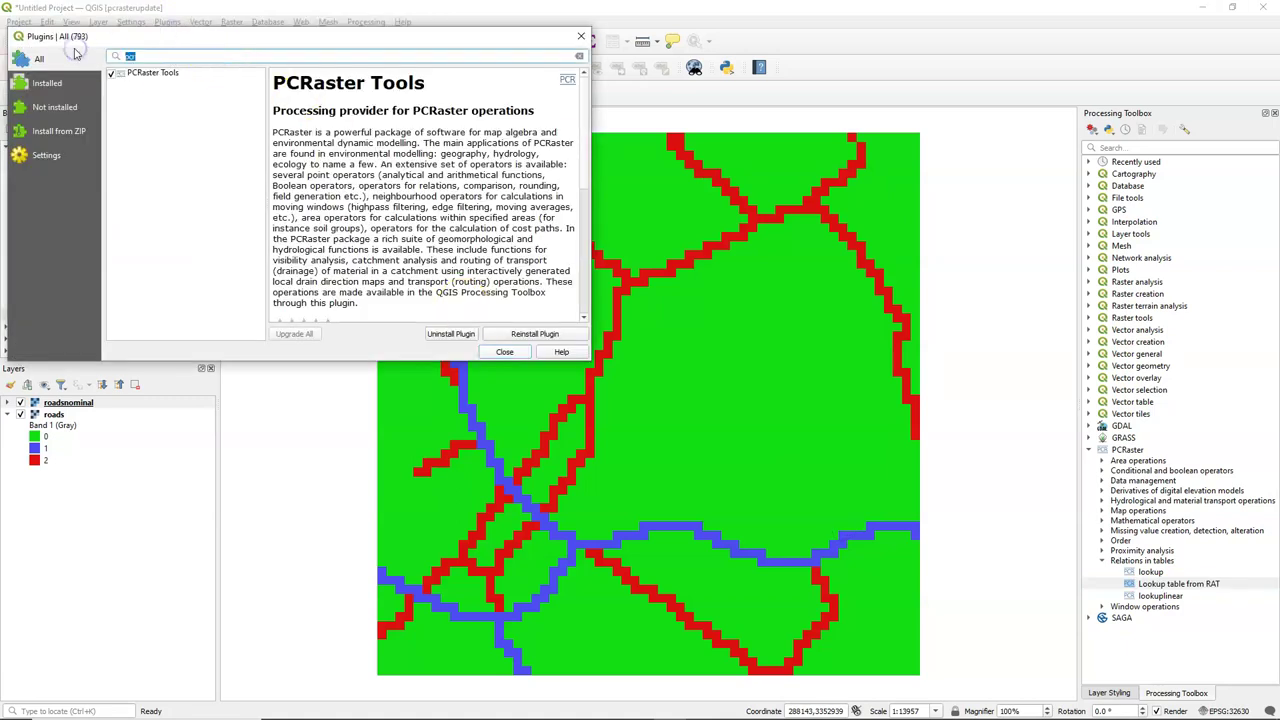
type("raster at")
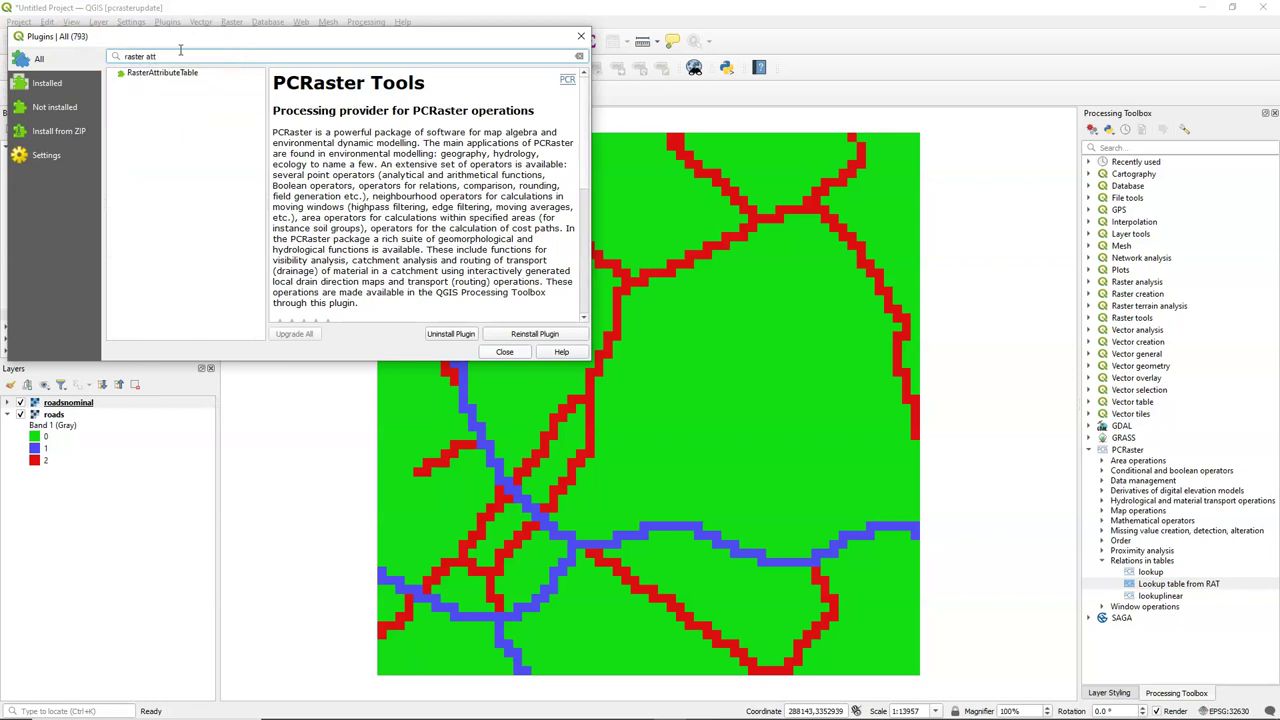
type("t")
left_click(170, 75)
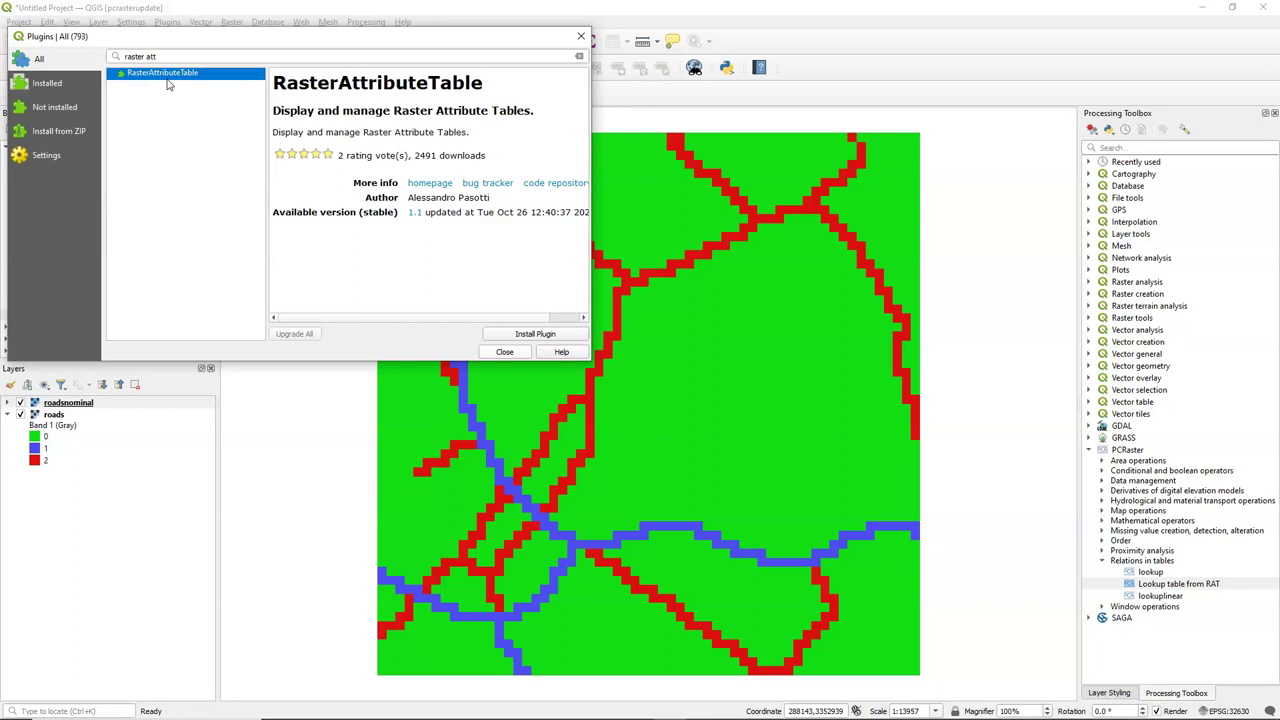
left_click(540, 335)
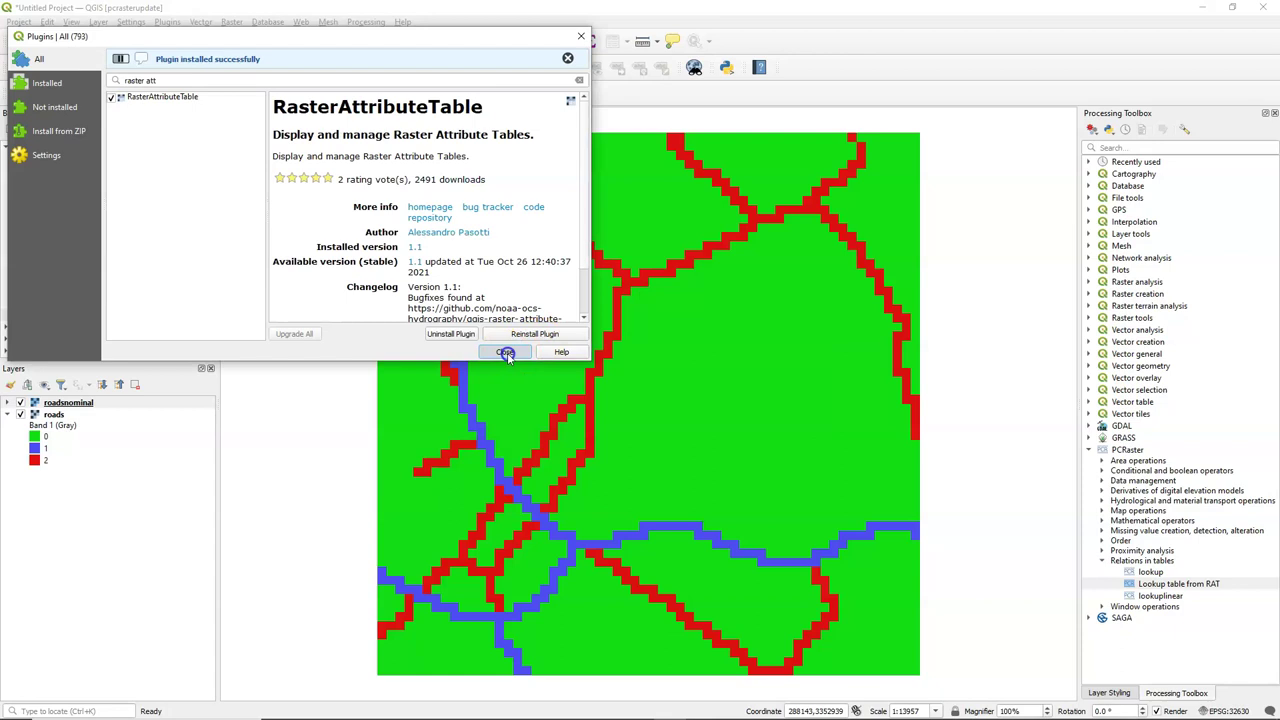
left_click(505, 352)
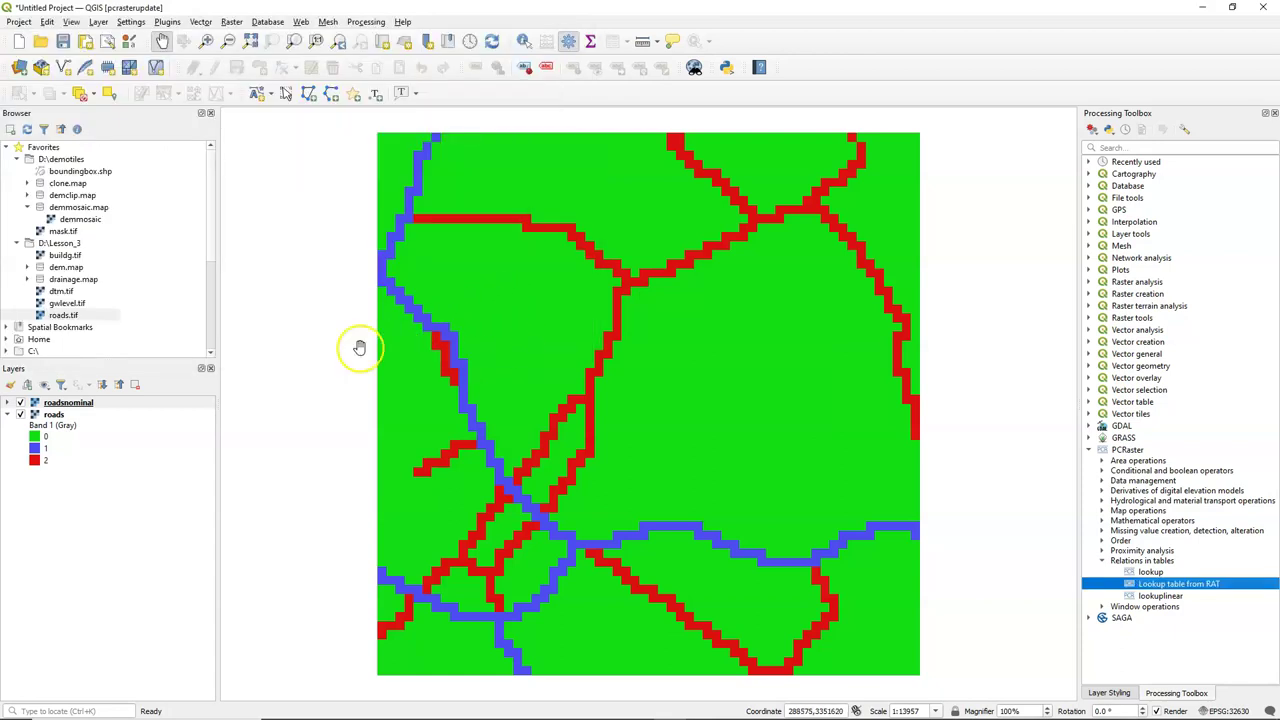
- Create a new attribute table for roadsnominal in GDAL auxiliary XML format
right_click(67, 403)
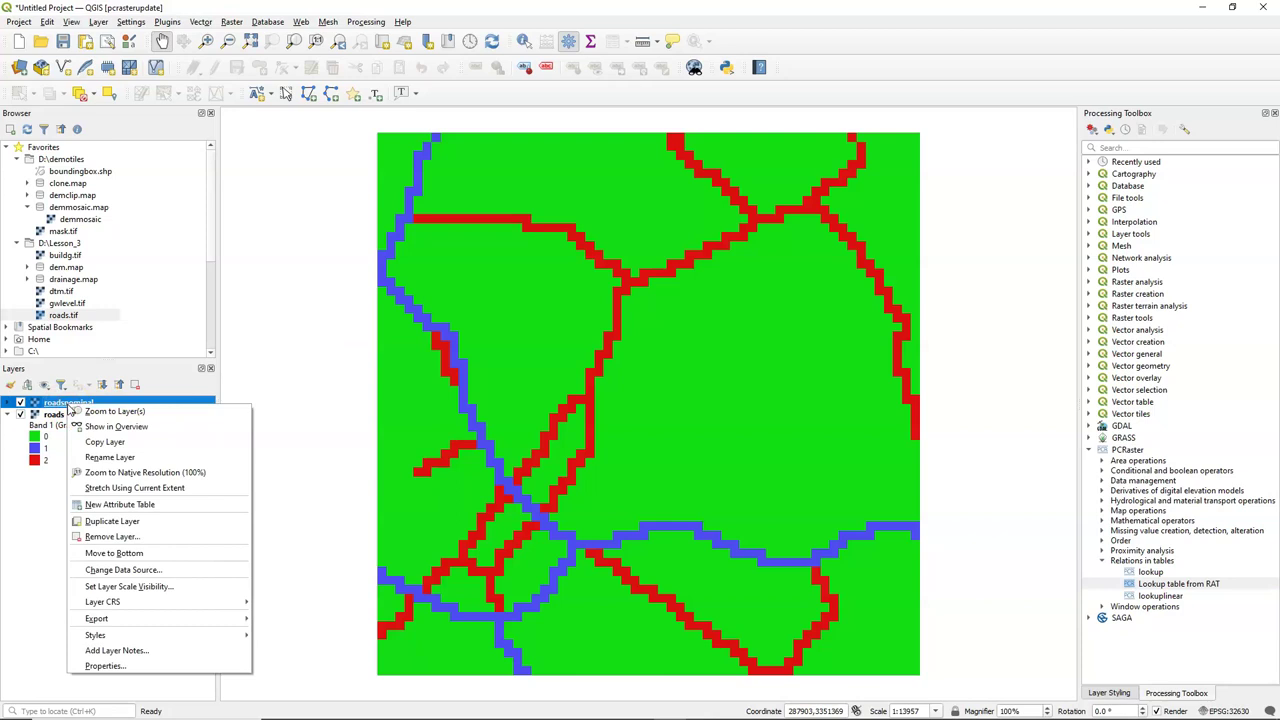
left_click(123, 505)
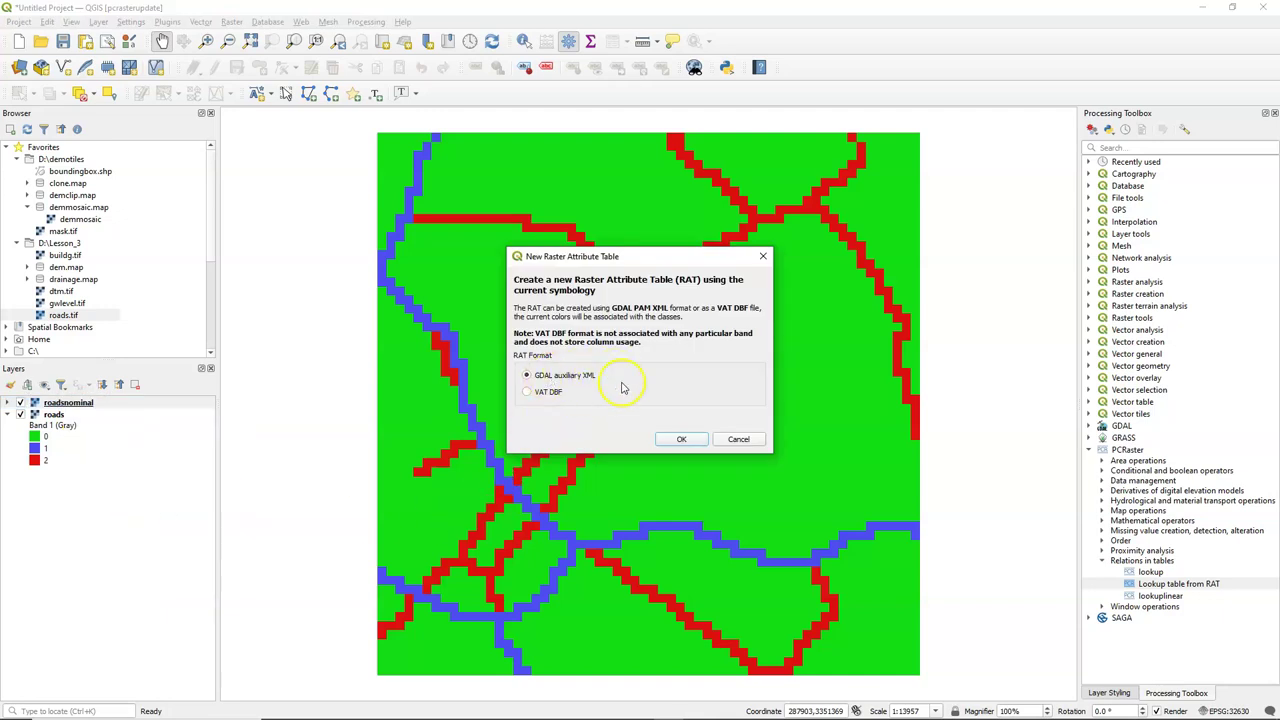
left_click(681, 441)
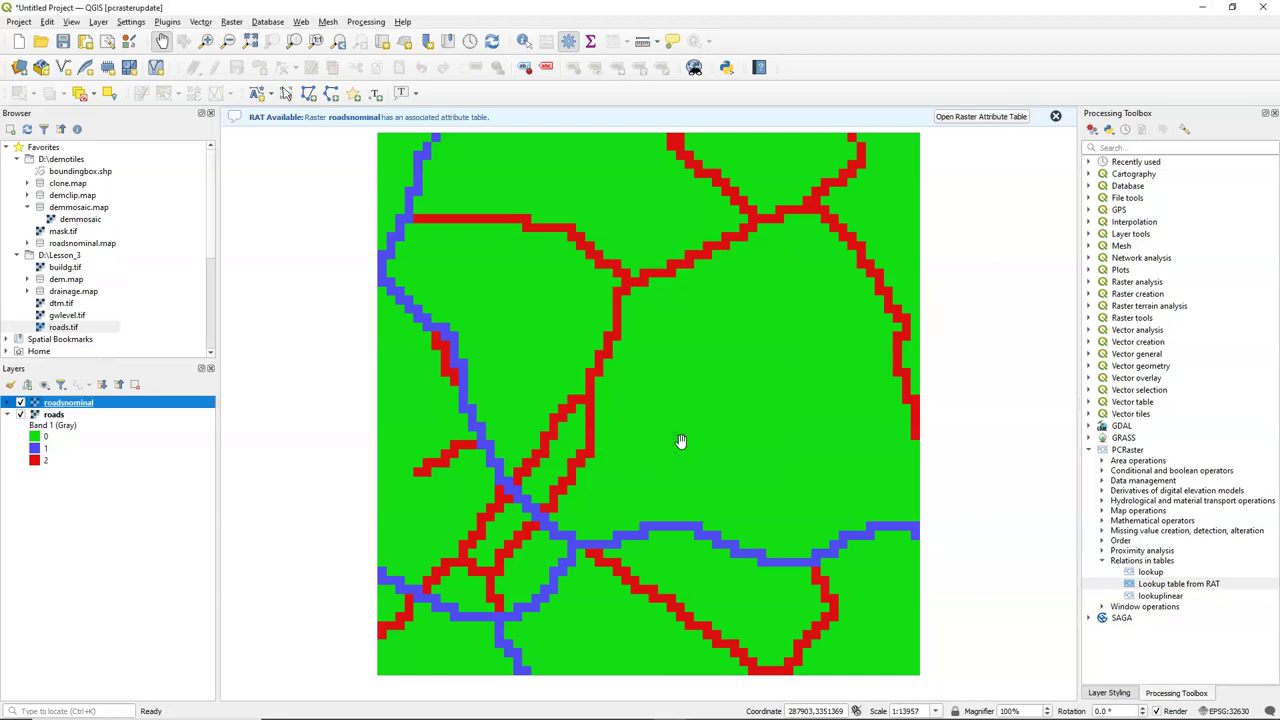
- In the roadsnominal raster attribute table, change value 2's class to 1
left_click(970, 117)
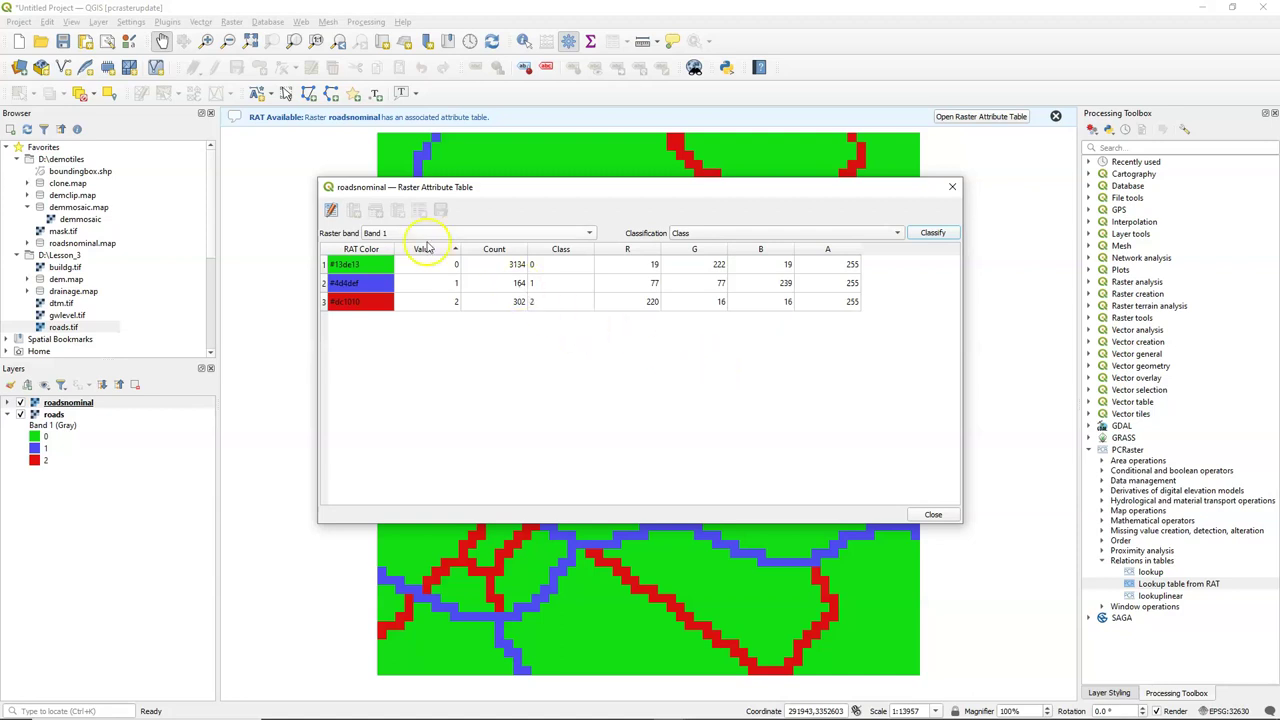
left_click(331, 211)
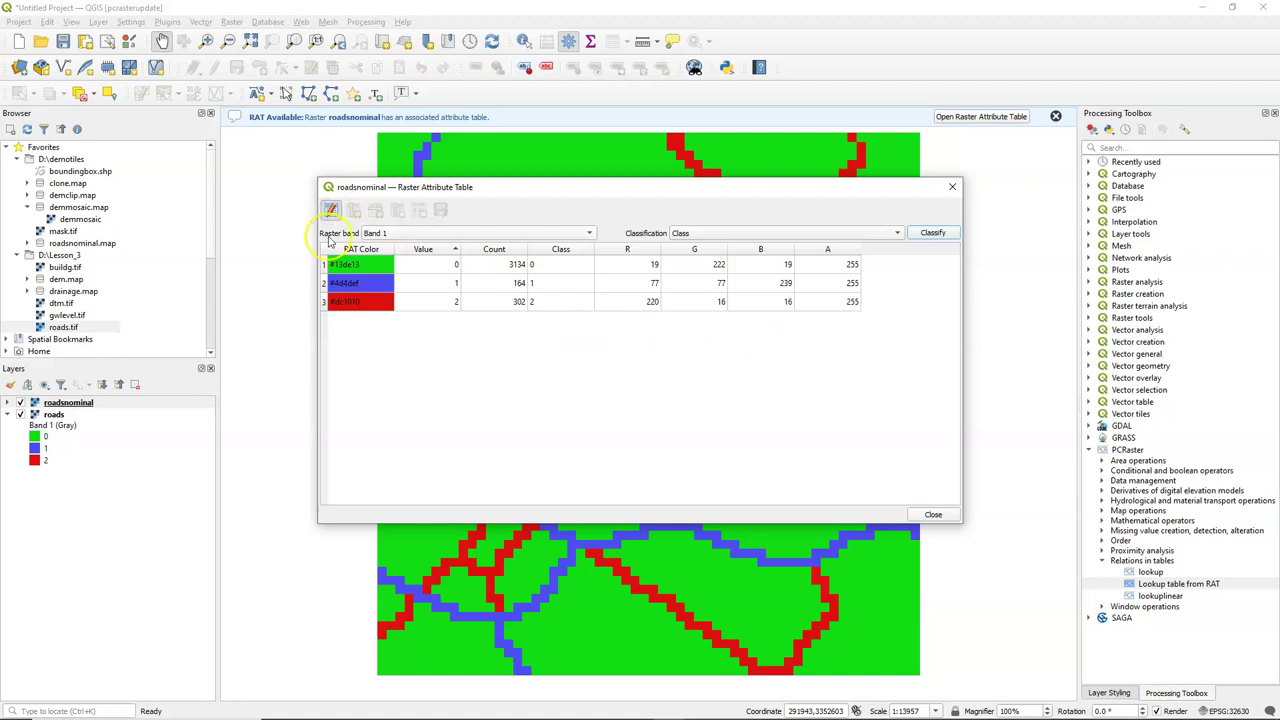
left_click(611, 286)
left_click(611, 286)
type("1")
left_click(603, 342)
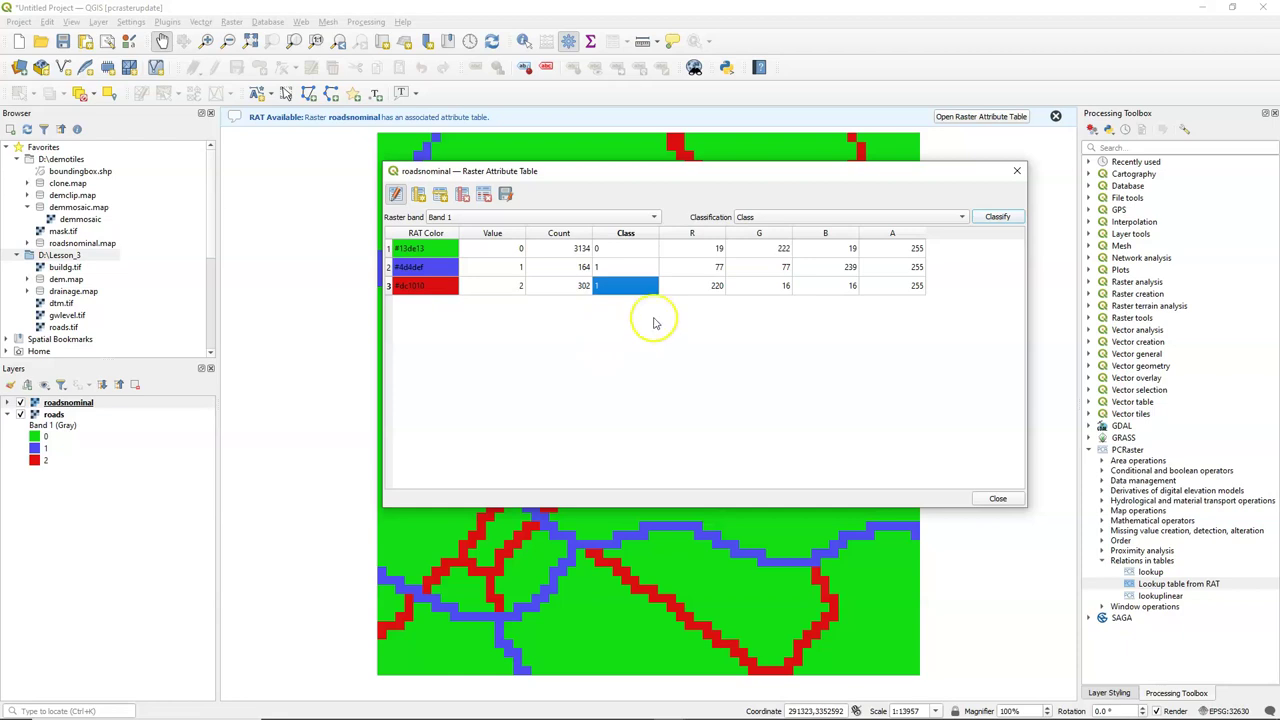
- Reclassify roadsnominal from the Class column, then stop editing and save the table
left_click(996, 218)
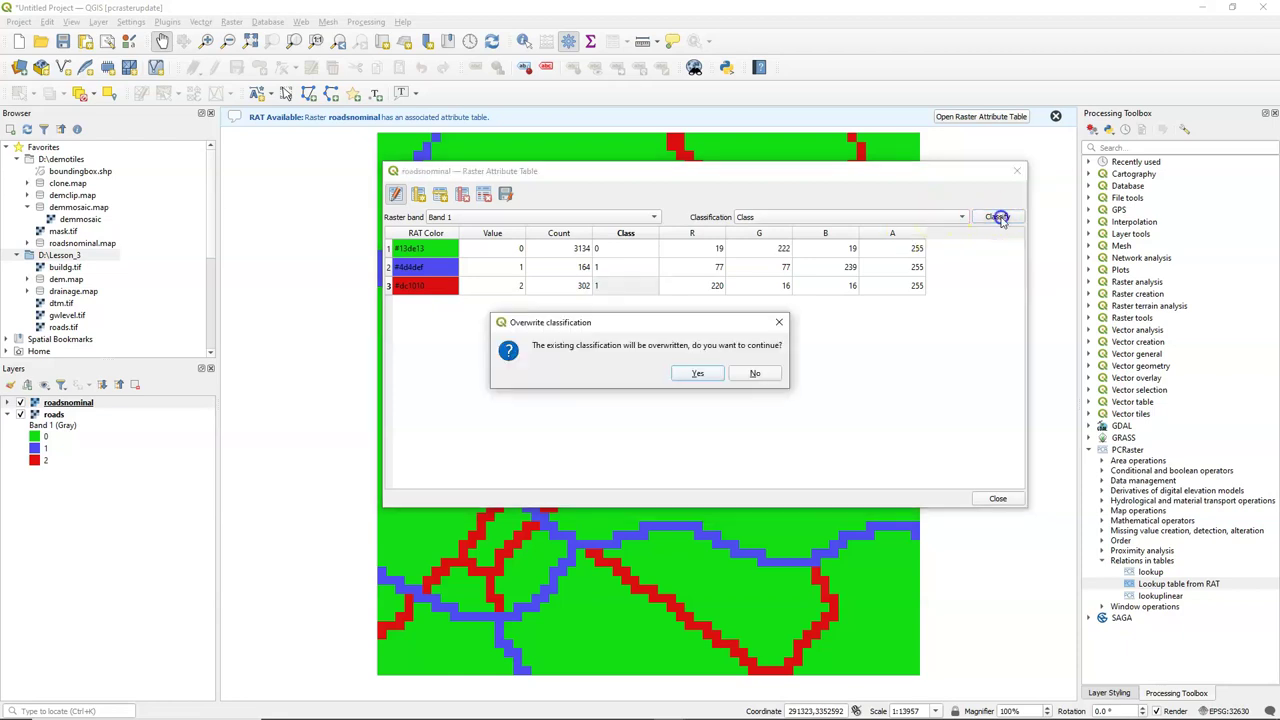
left_click(699, 373)
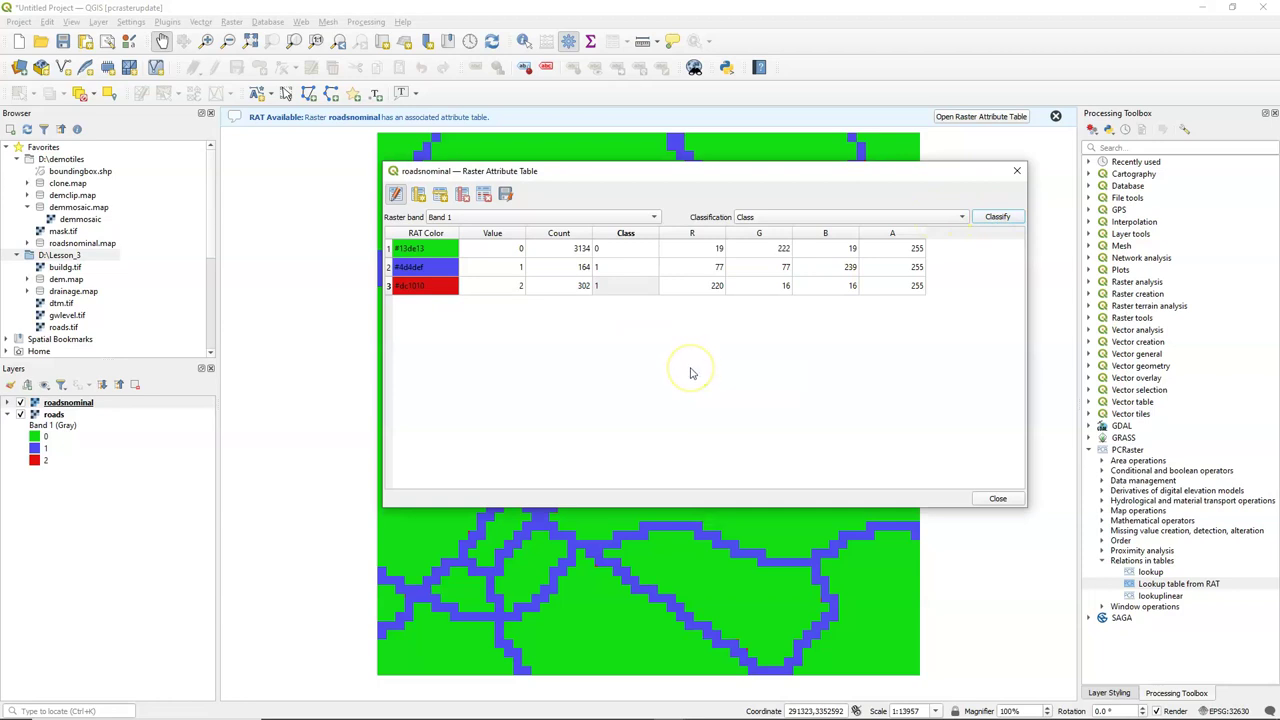
left_click(396, 194)
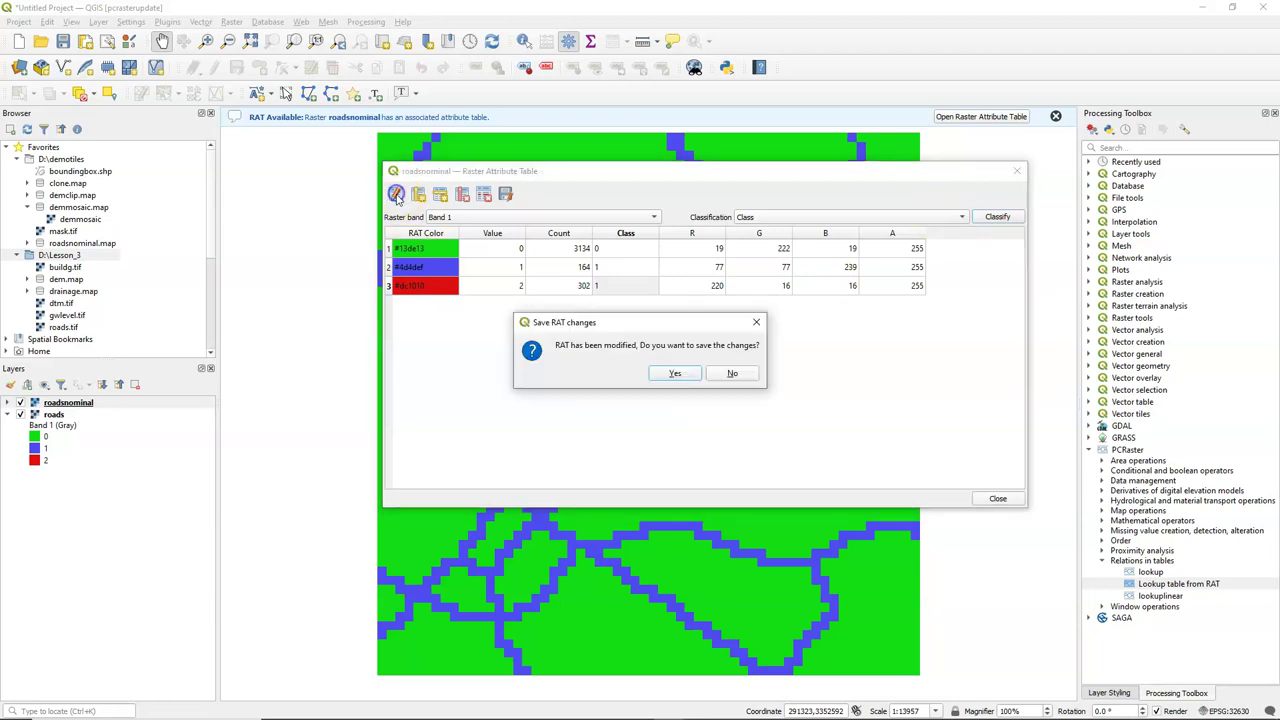
left_click(676, 373)
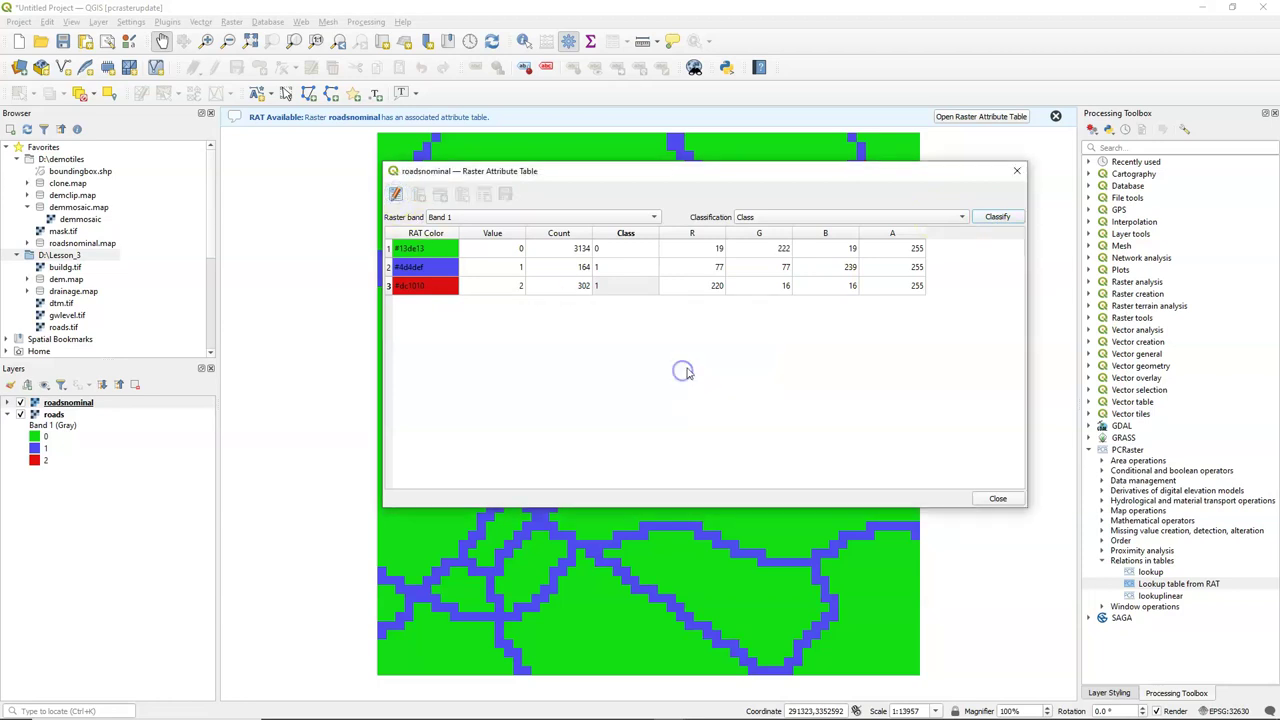
left_click(1017, 170)
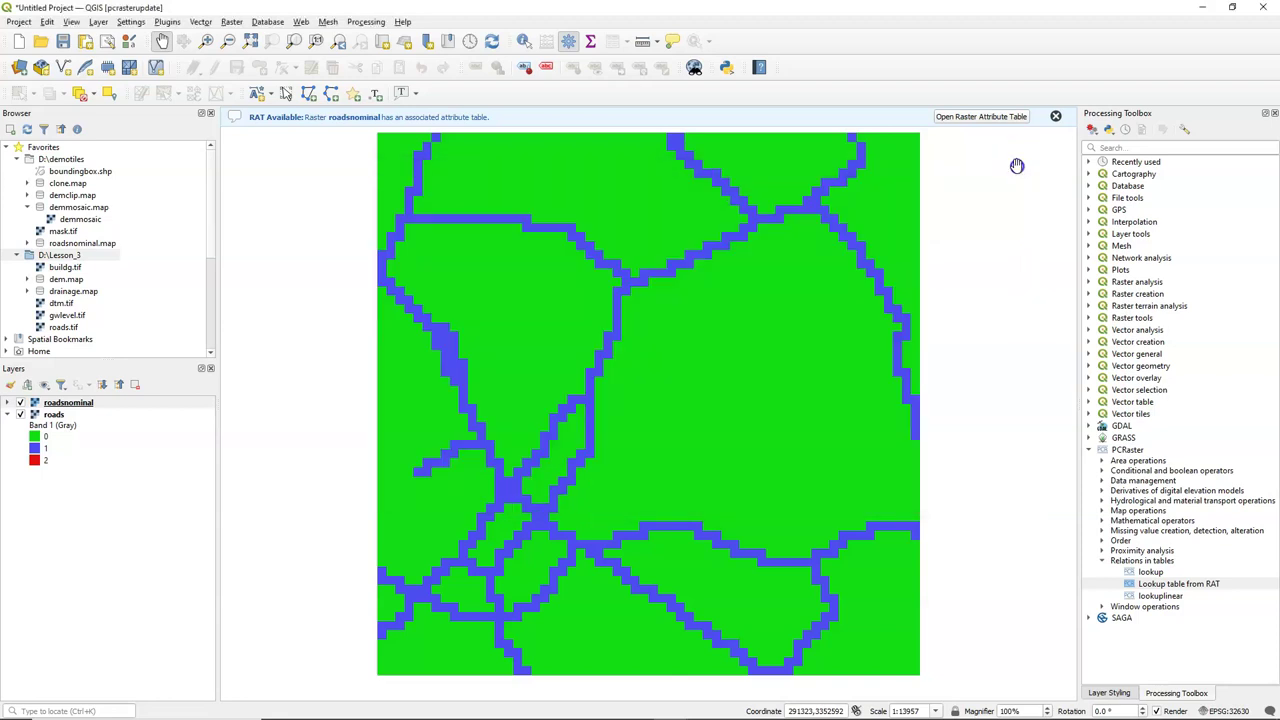
- Run PCRaster 'Lookup table from RAT' to export D:/Lesson_3/lookup.csv
double_click(1165, 585)
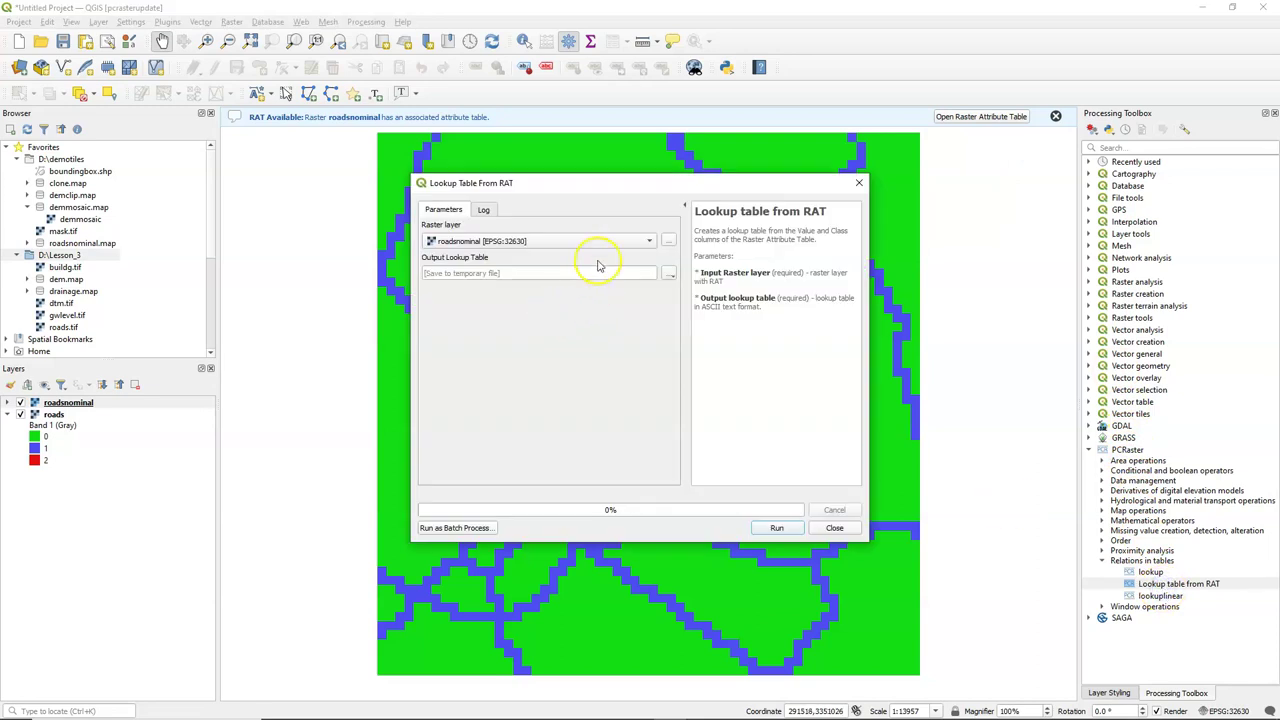
left_click(668, 273)
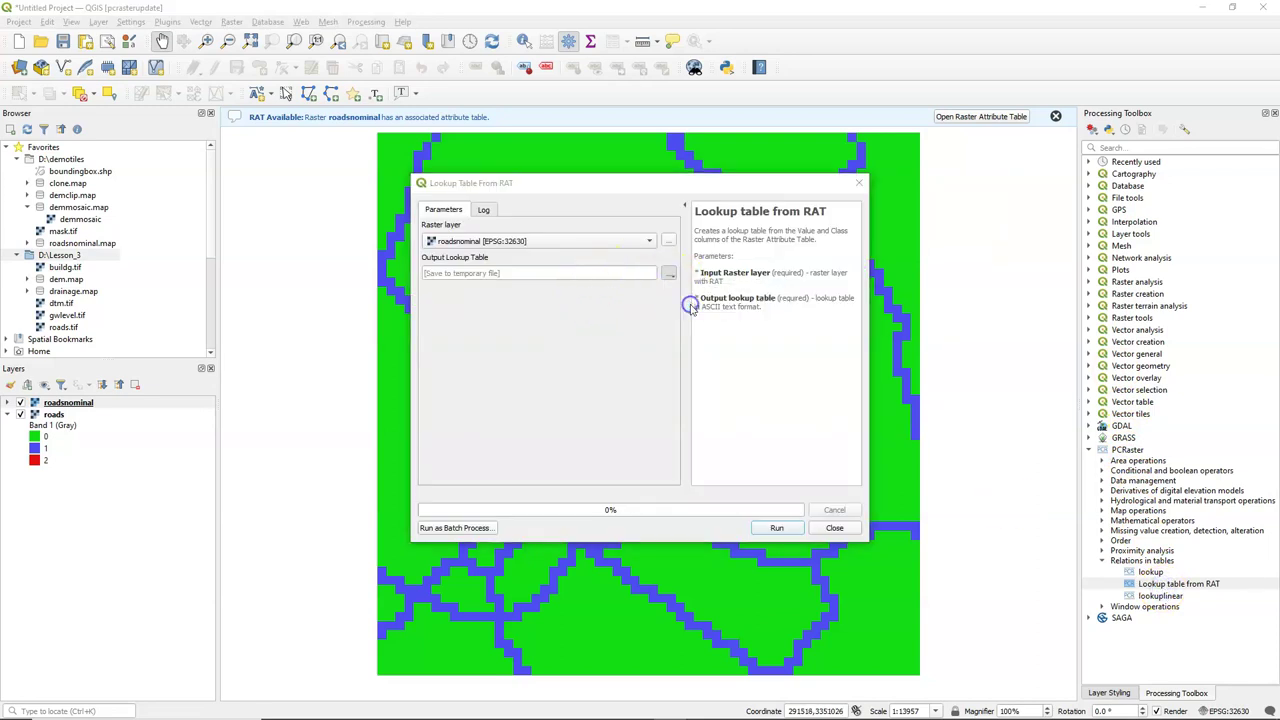
left_click(692, 305)
left_click(810, 491)
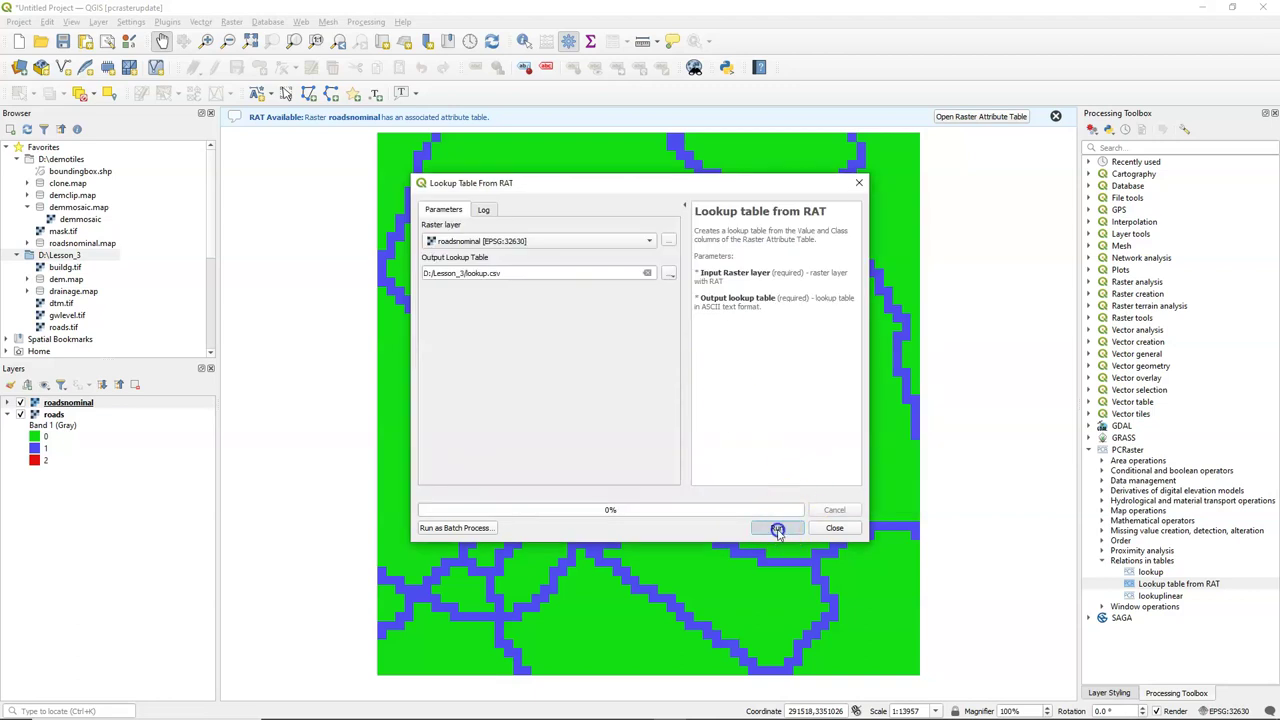
left_click(777, 529)
left_click(834, 528)
- Check lookup.csv in a terminal opened on the Lesson_3 folder
right_click(85, 256)
mouse_move(81, 280)
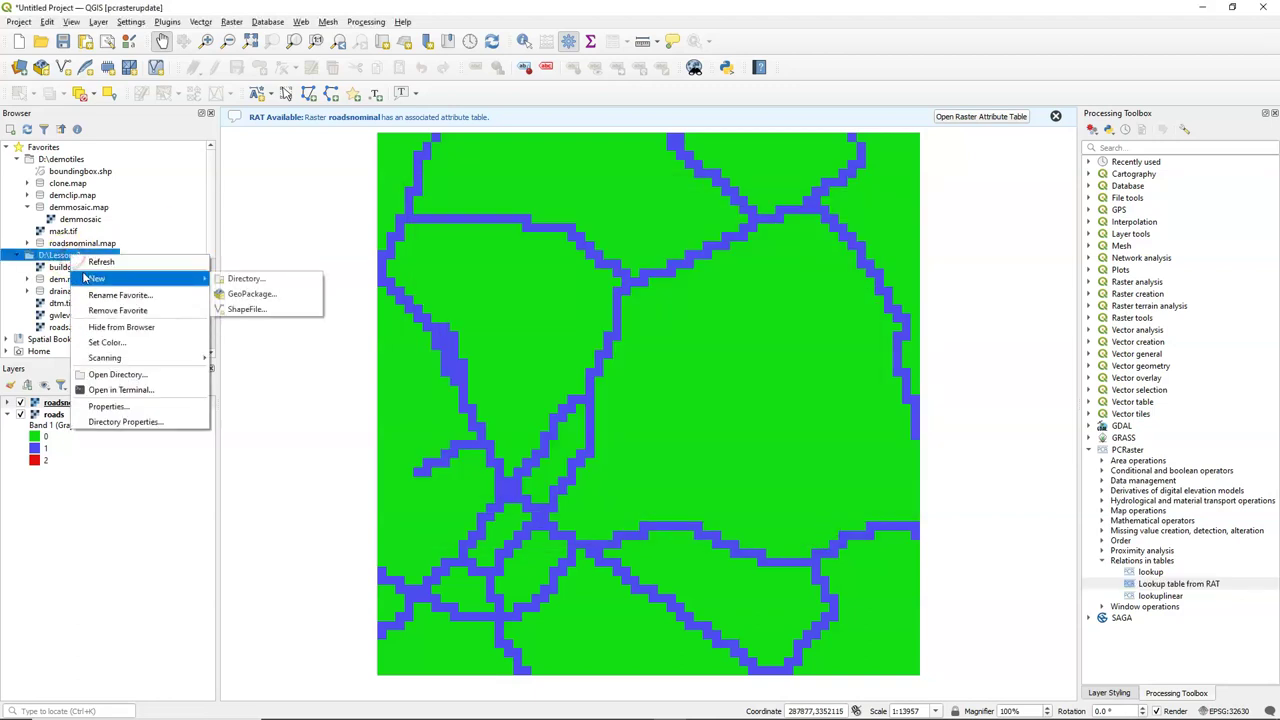
left_click(120, 389)
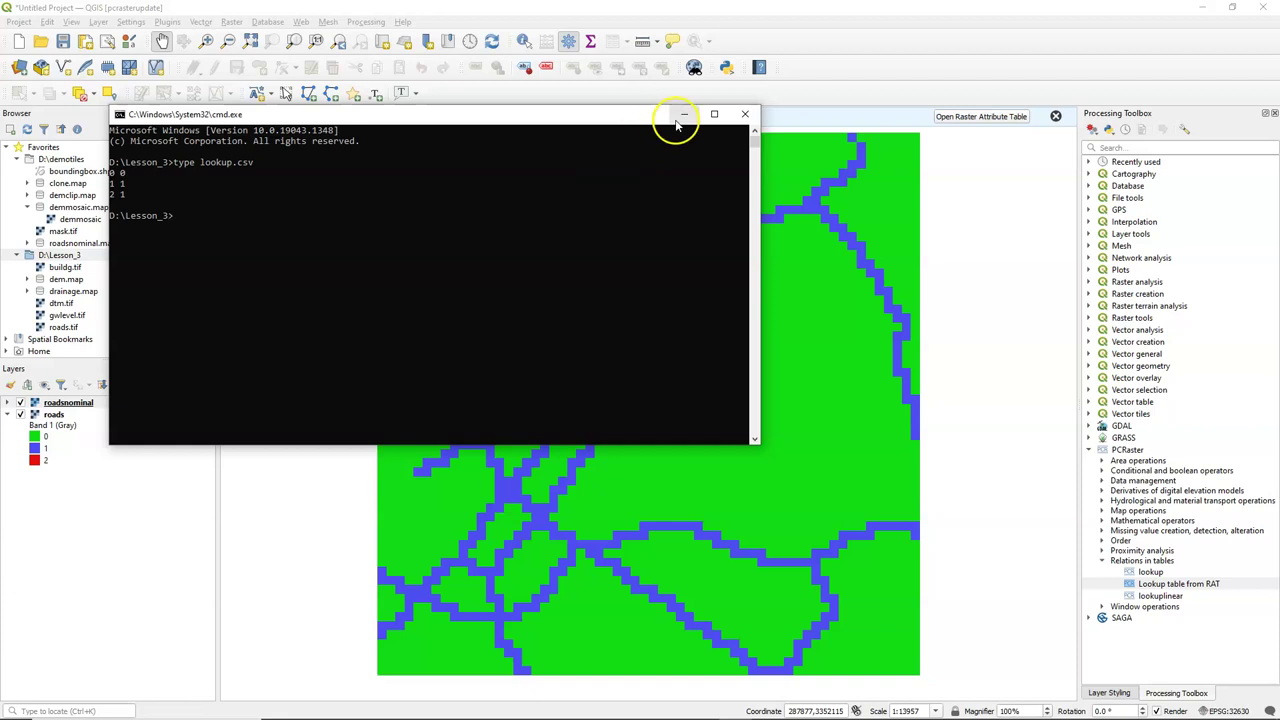
left_click(742, 115)
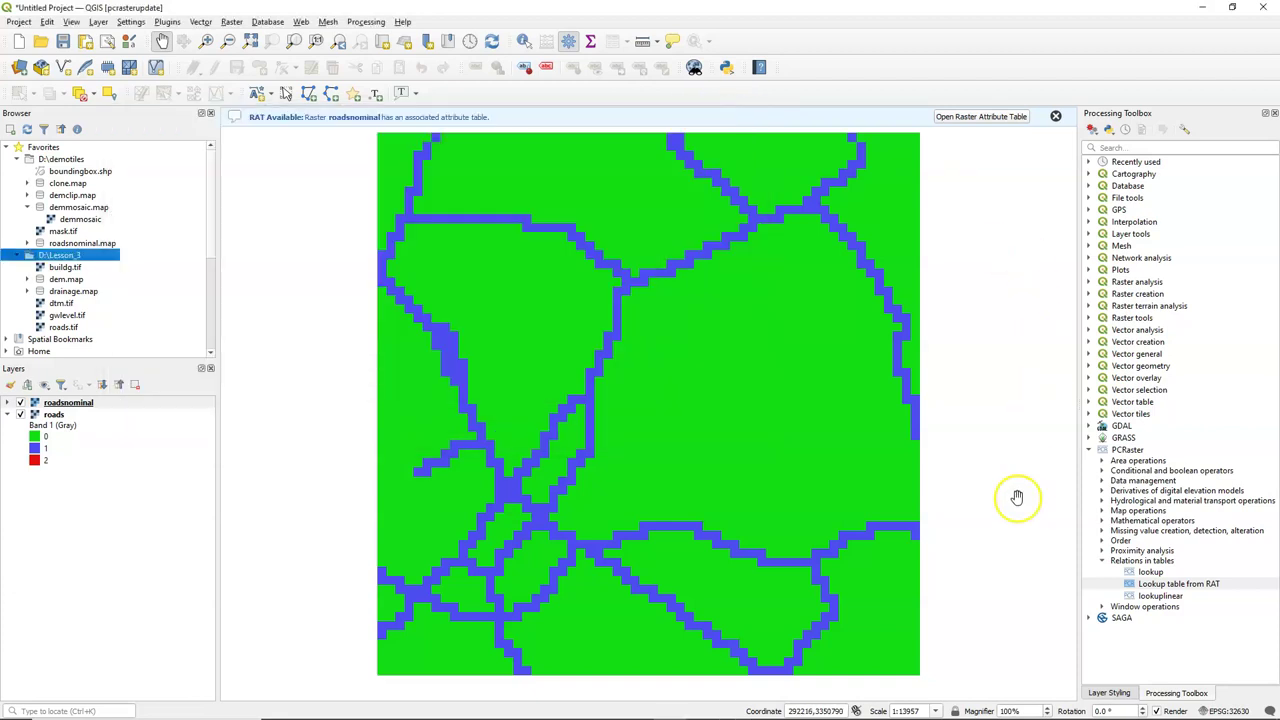
- In the PCRaster lookup tool, use roadsnominal as input and lookup.csv as the table
double_click(1150, 573)
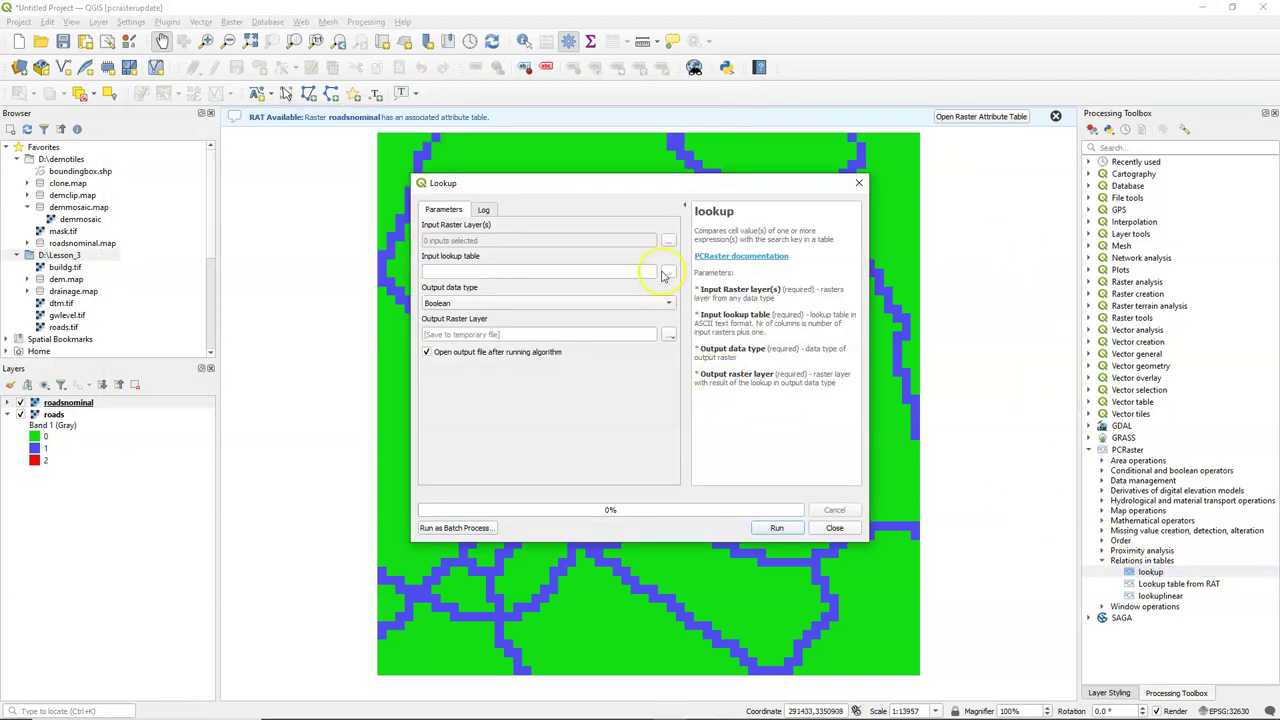
left_click(670, 242)
left_click(434, 260)
left_click(428, 226)
left_click(667, 272)
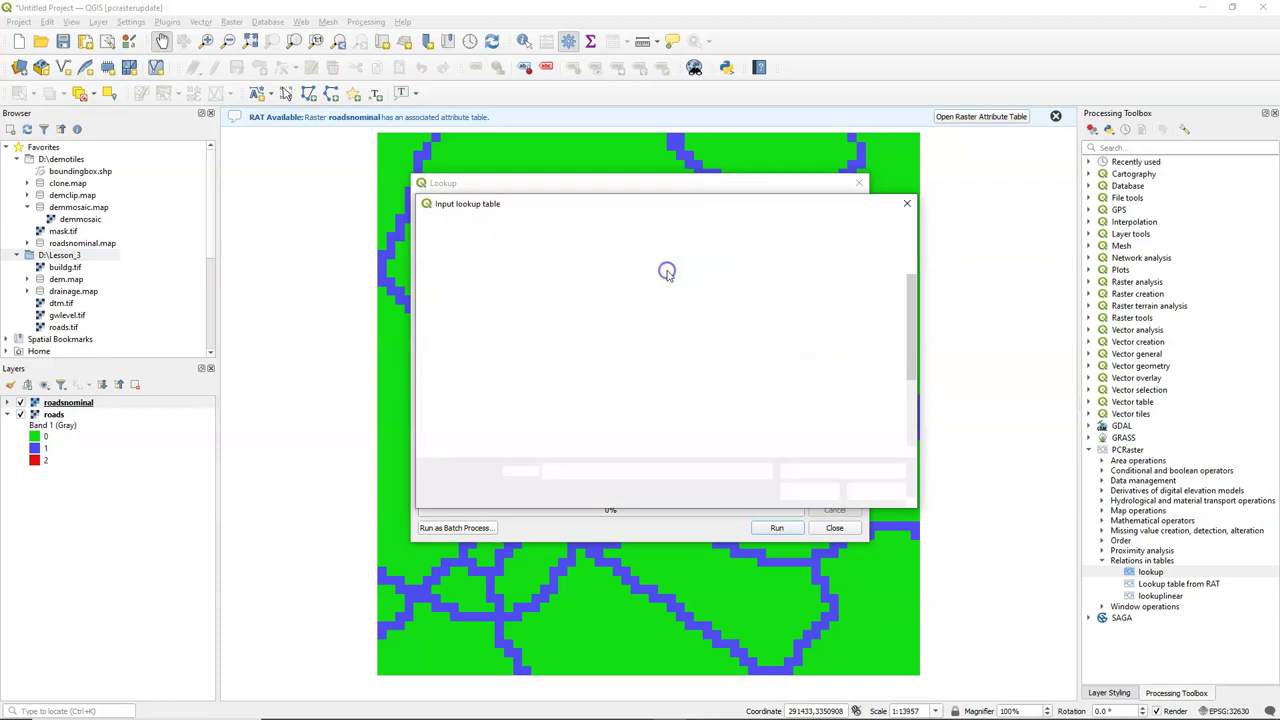
left_click(676, 404)
left_click(808, 491)
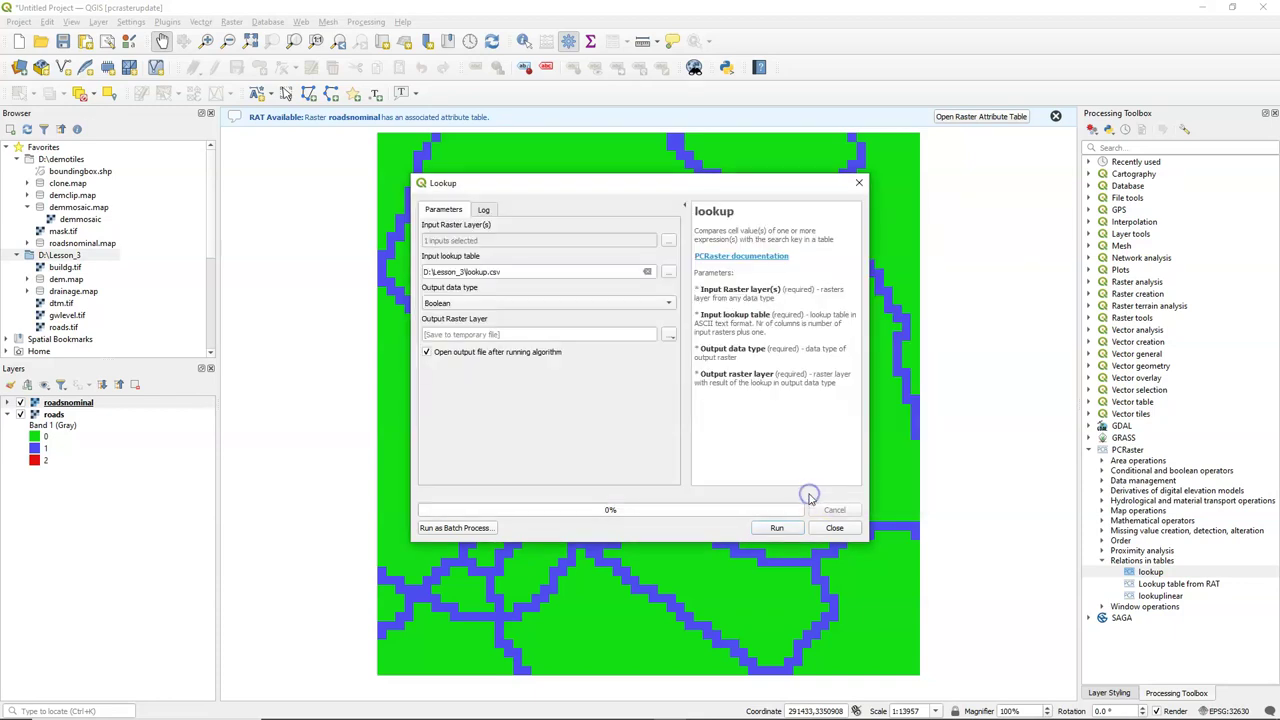
left_click(570, 393)
- Save the Boolean output as roadsboolean.map and run the lookup
left_click(671, 341)
left_click(712, 363)
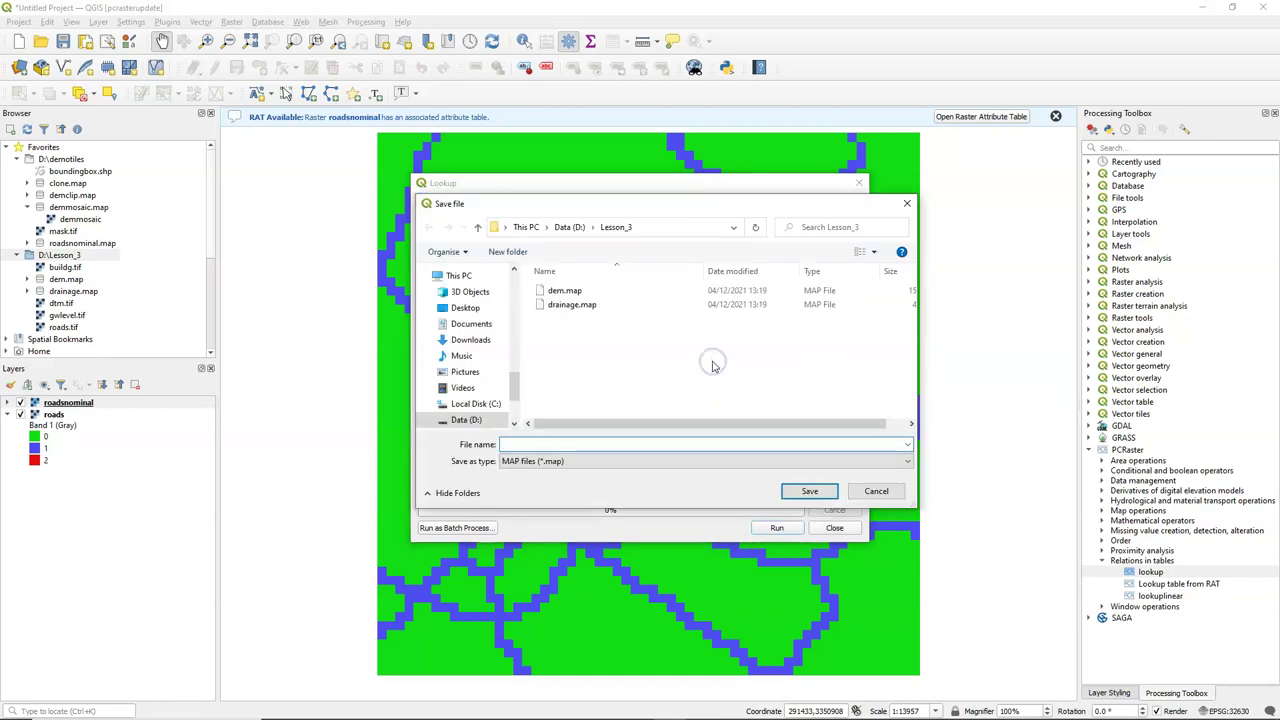
type("roadsboolean")
left_click(809, 491)
left_click(777, 527)
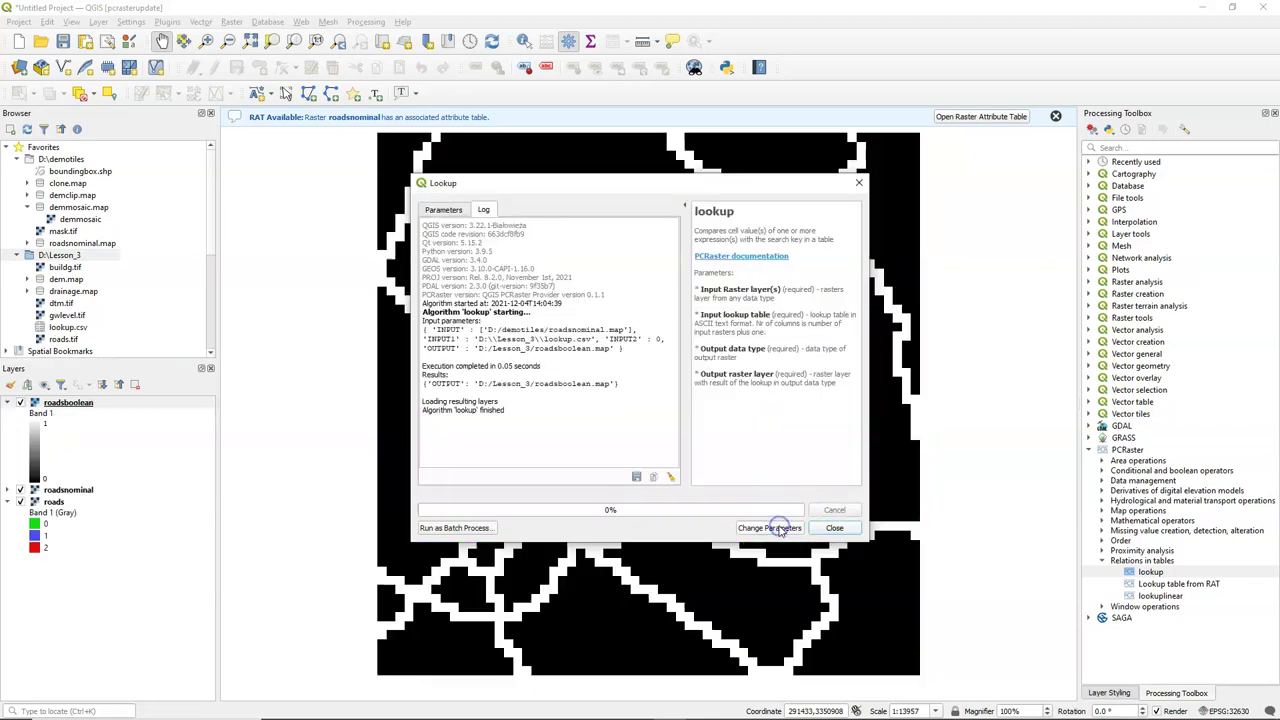
left_click(836, 529)
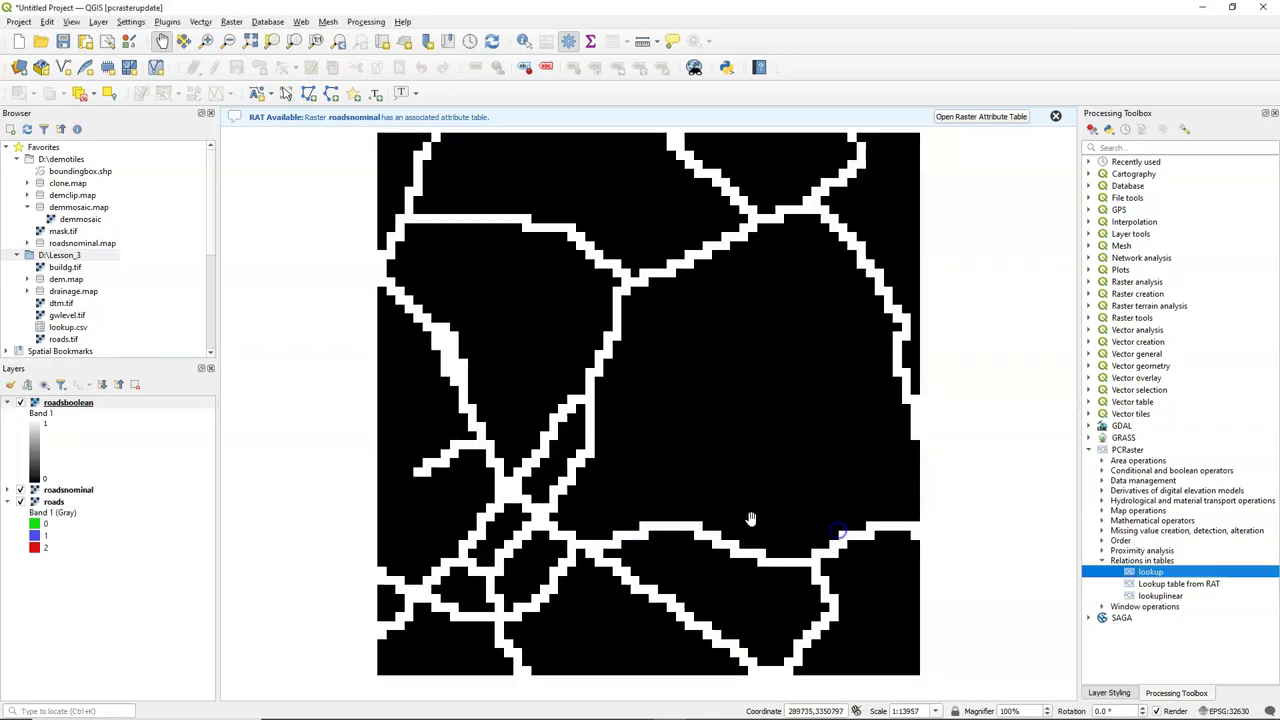
- Style roadsboolean as paletted unique values, 0 cyan and 1 red, then open the Plugins menu
left_click(10, 385)
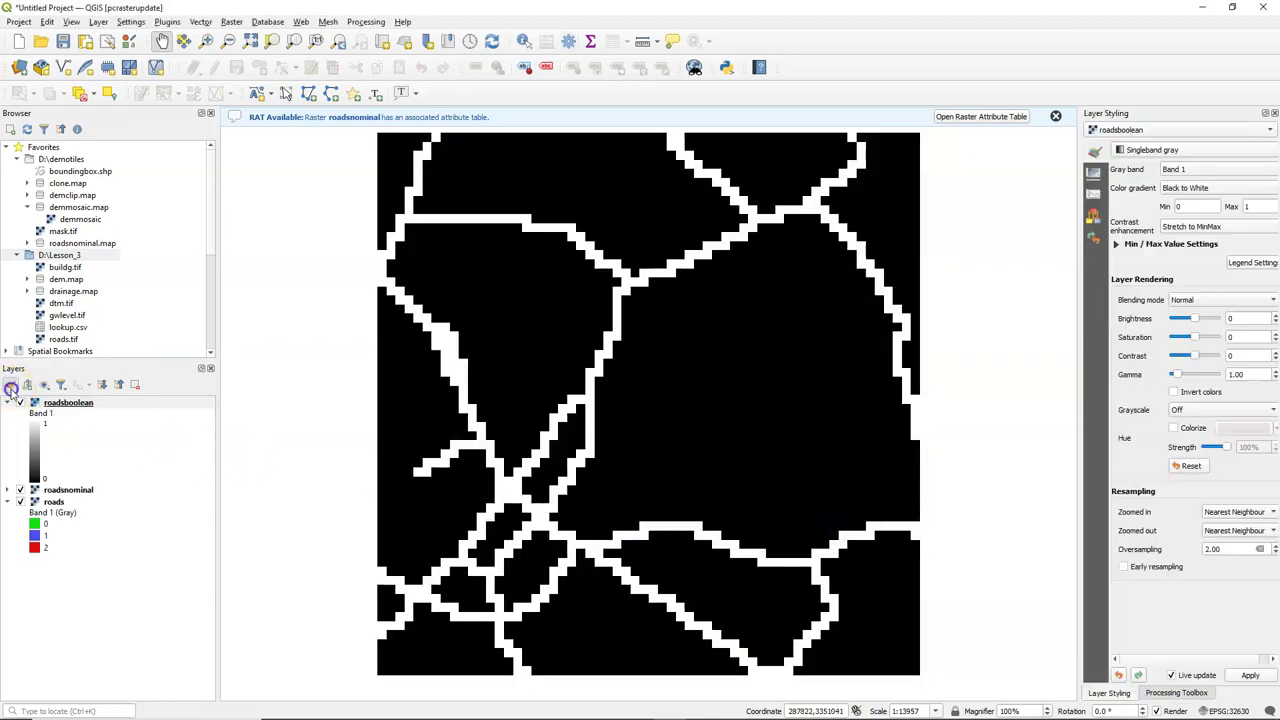
left_click(1177, 150)
left_click(1166, 135)
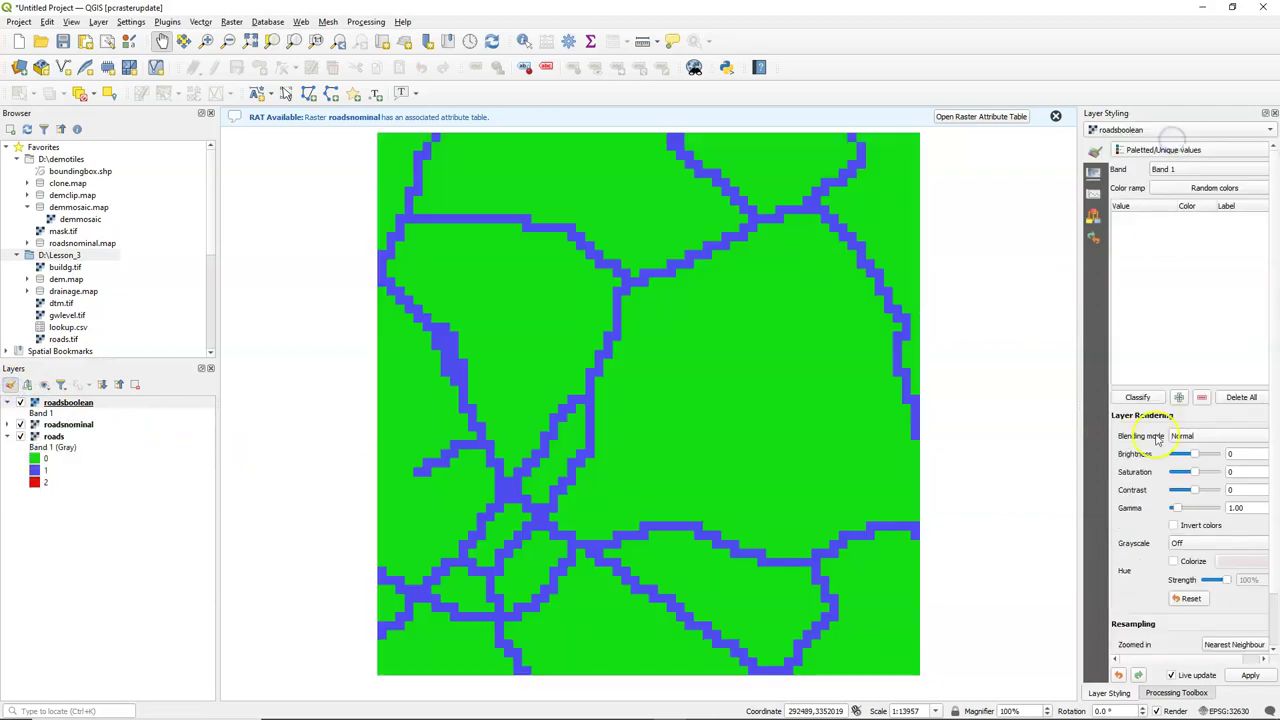
left_click(1143, 397)
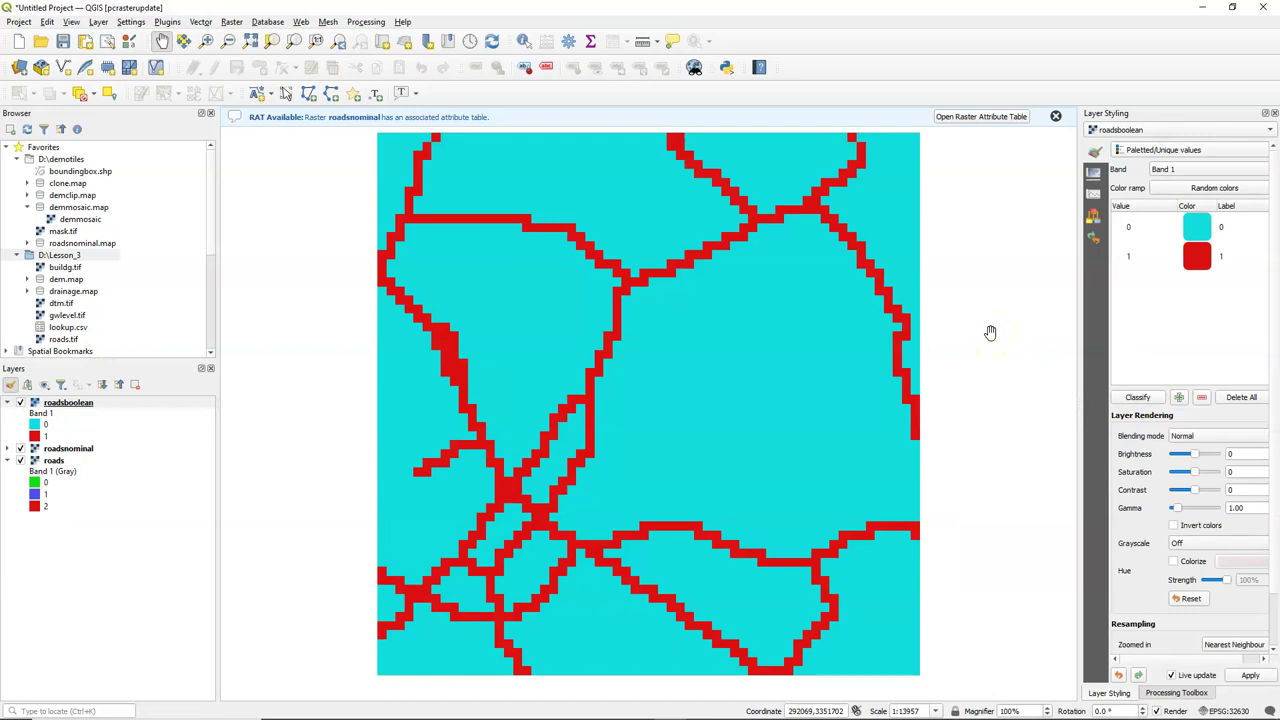
left_click(170, 22)
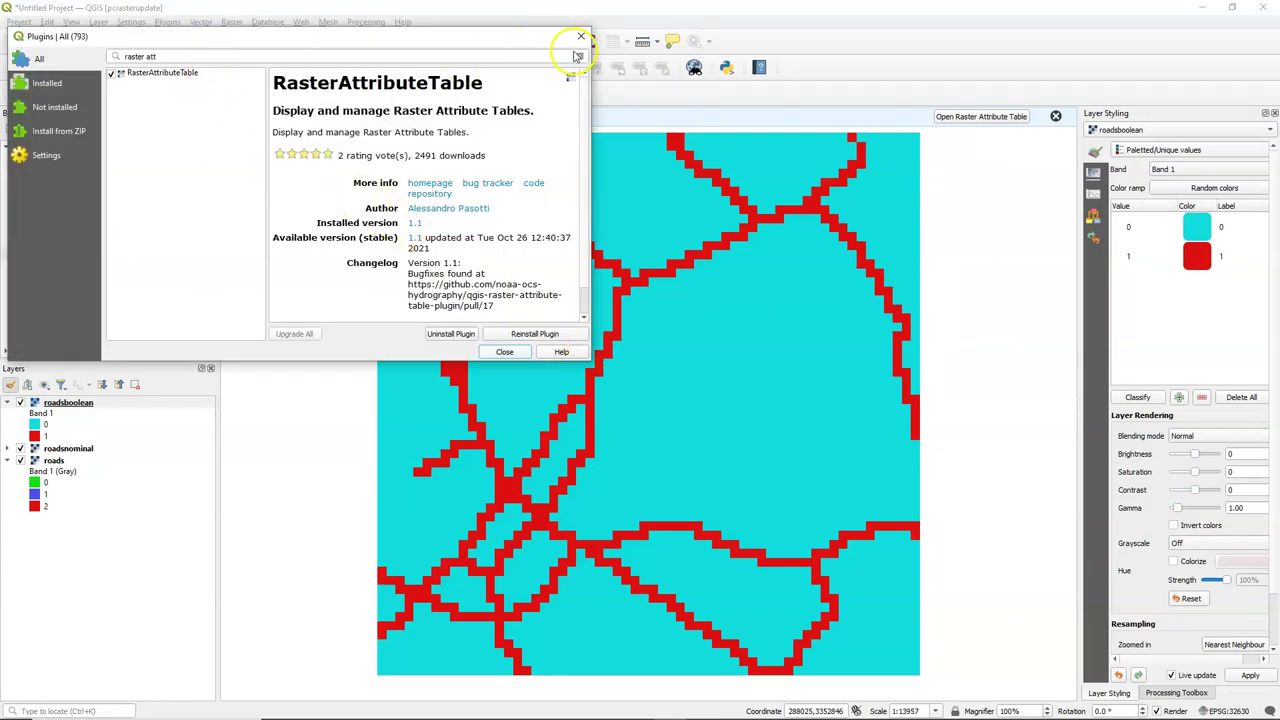
- Search plugins for 'resou' and install QGIS Resource Sharing
left_click(576, 56)
type("resou")
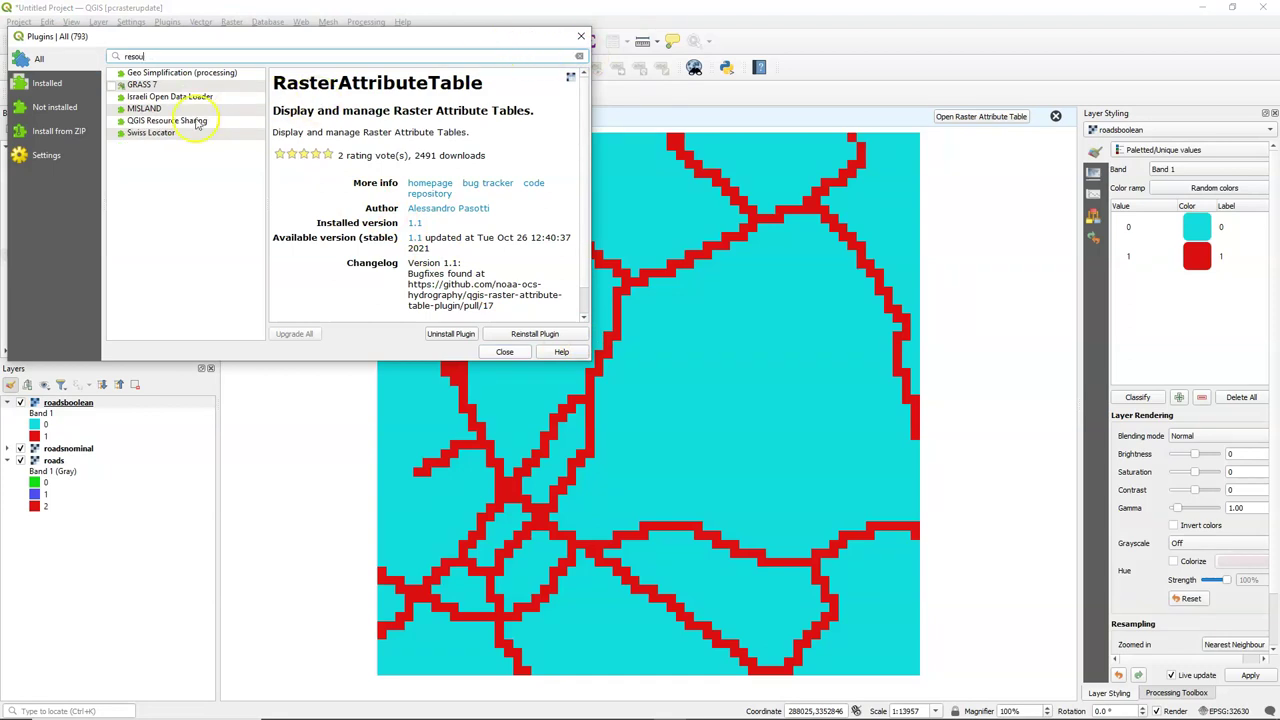
left_click(172, 120)
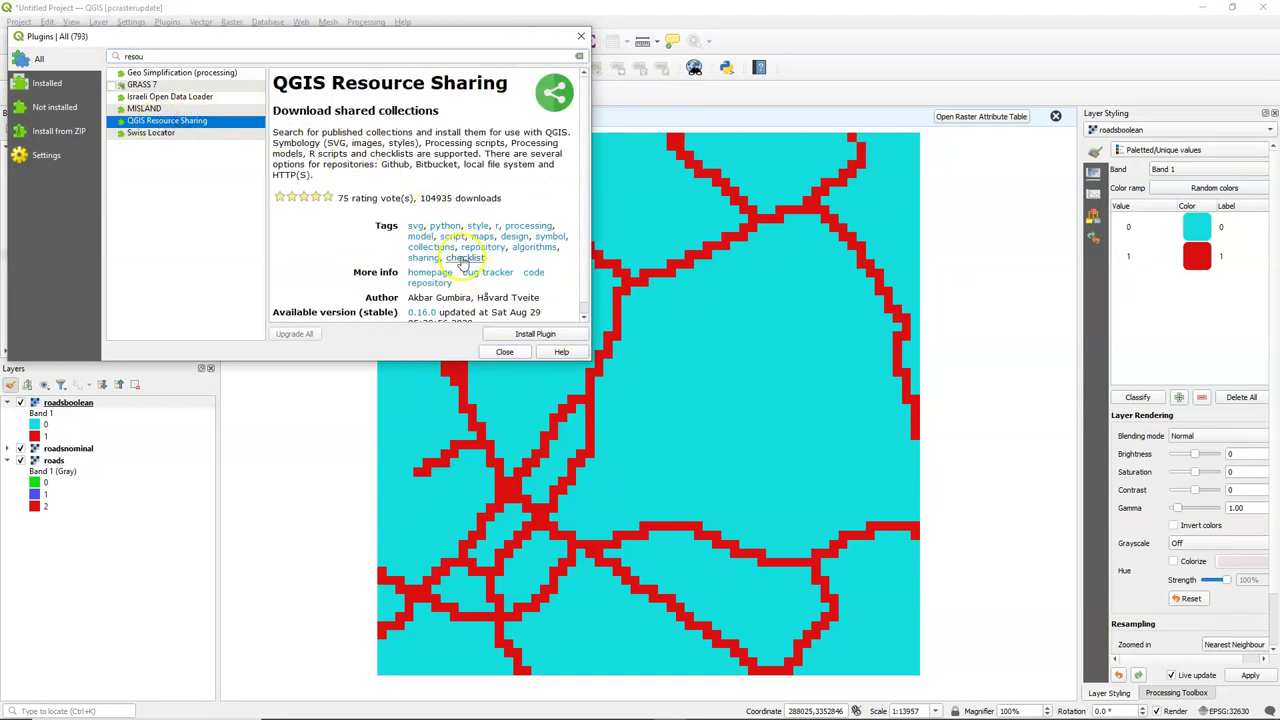
left_click(518, 334)
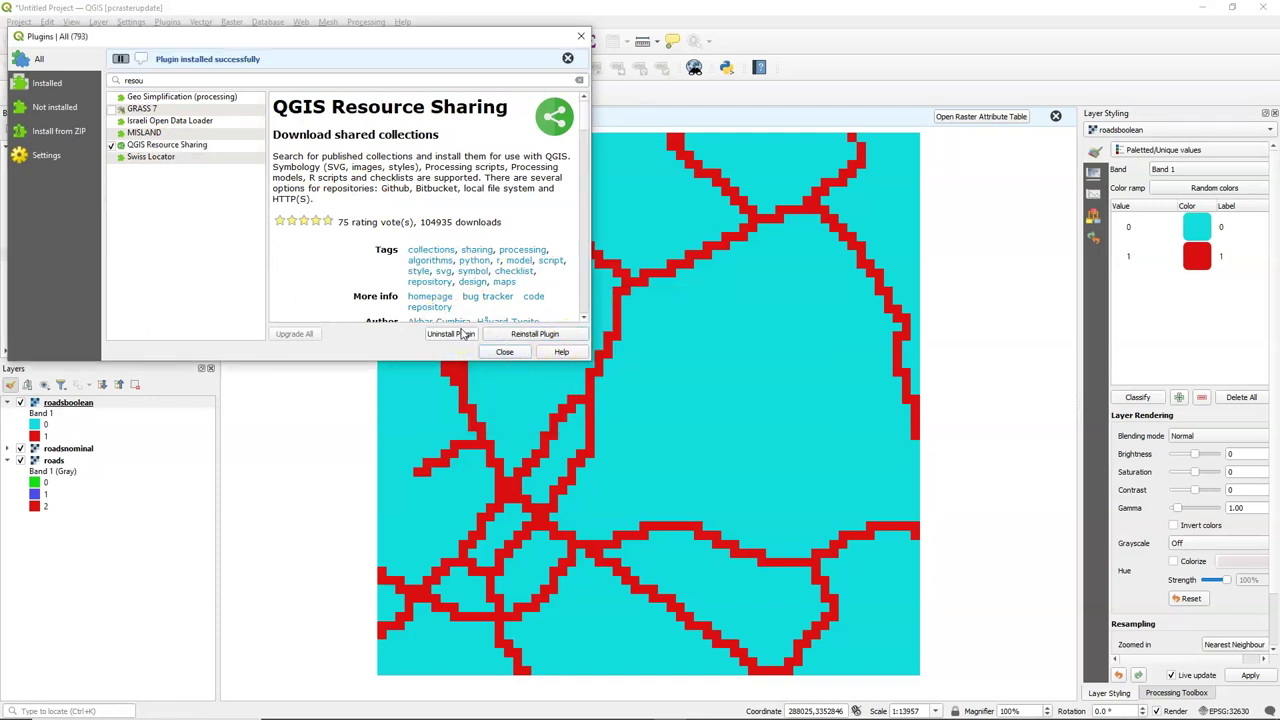
left_click(508, 351)
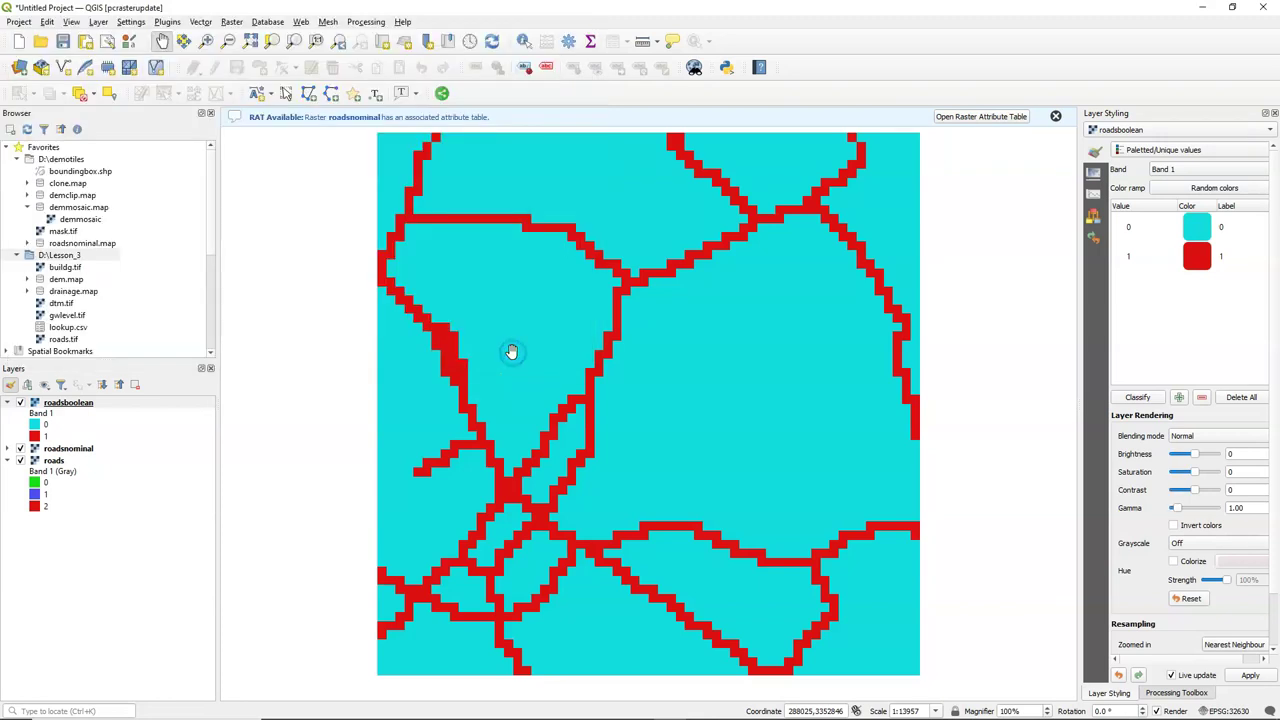
- Open the Resource Sharing window and show its repository settings
left_click(1055, 116)
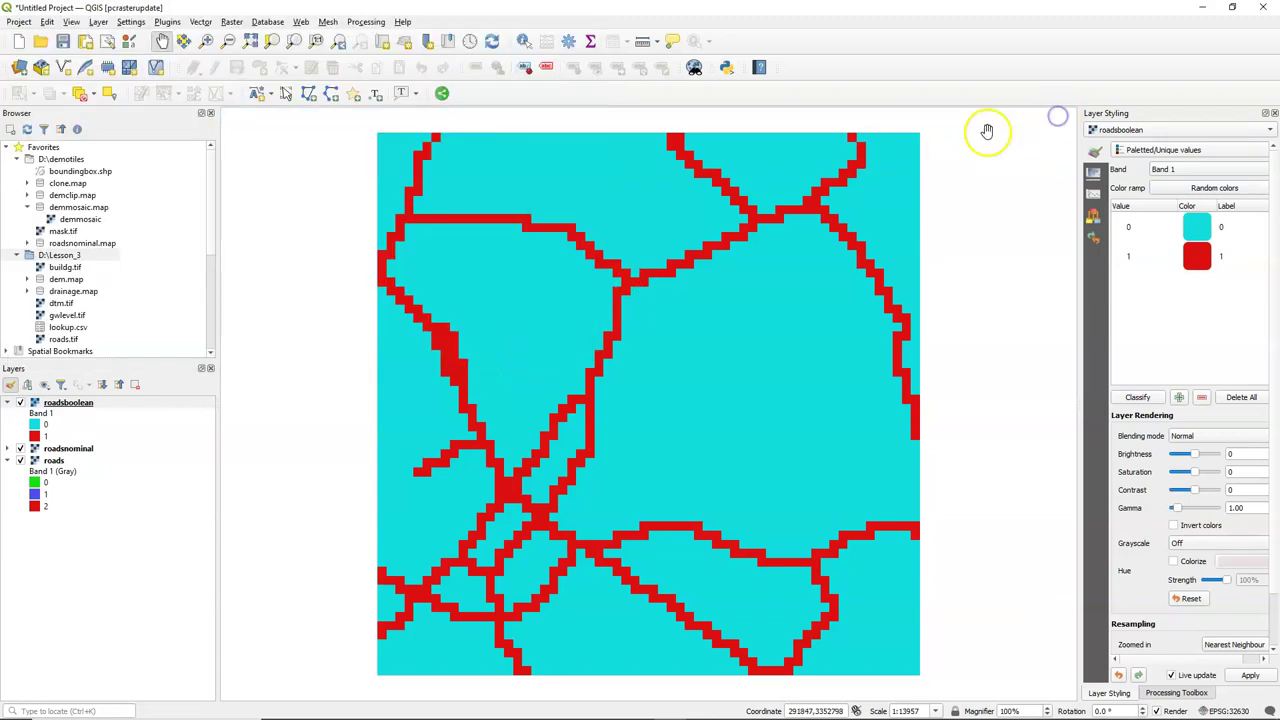
left_click(442, 96)
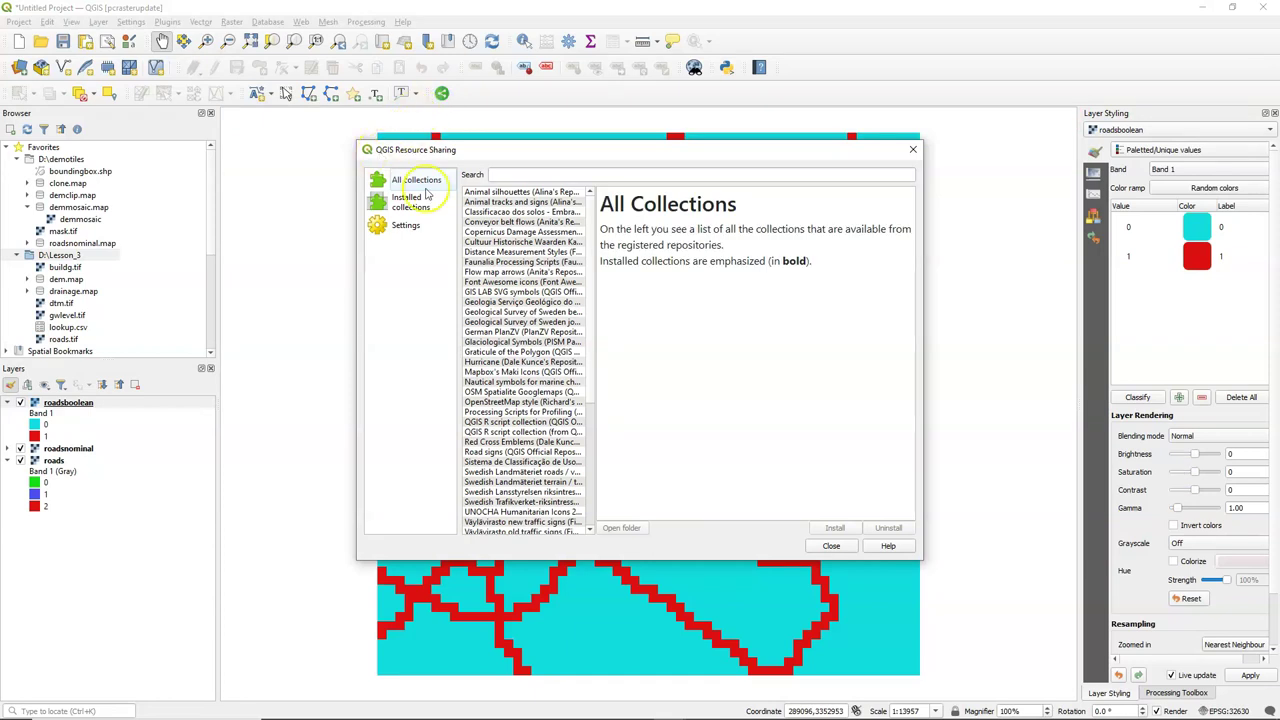
left_click_drag(590, 300, 591, 189)
left_click(405, 225)
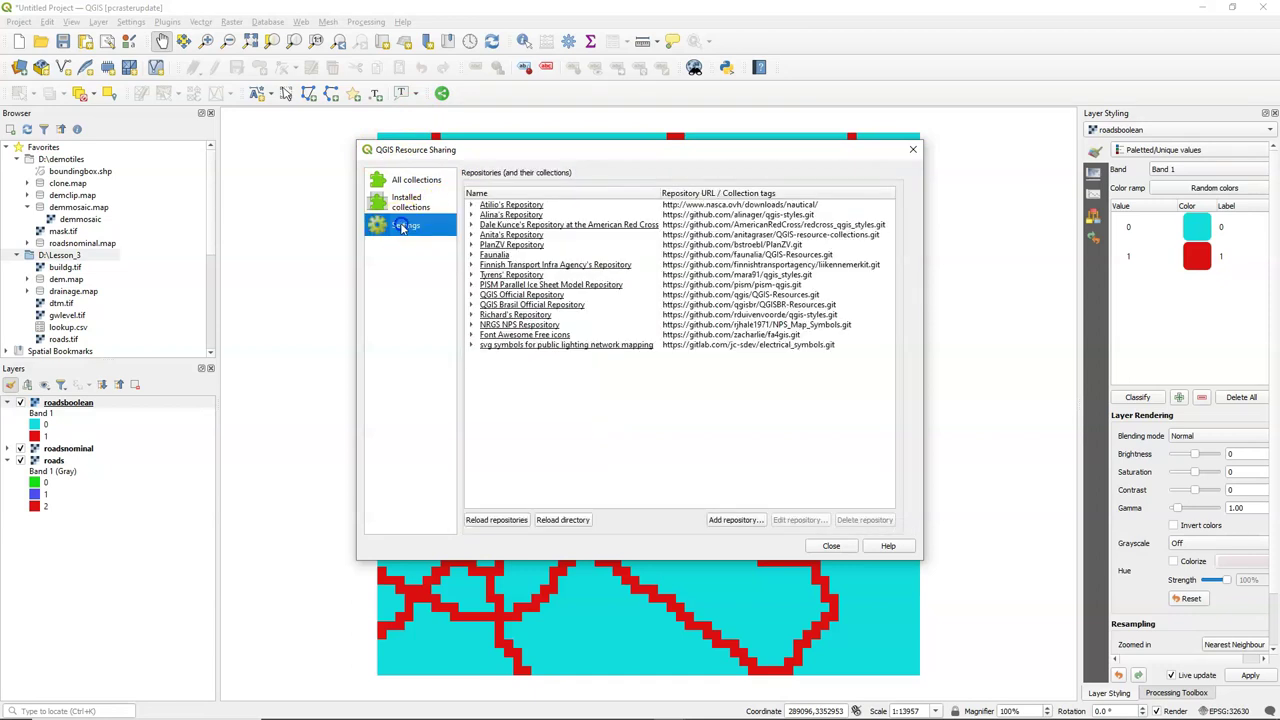
- Add a repository named PCRaster with the pasted GitHub URL and view its collections
left_click(735, 520)
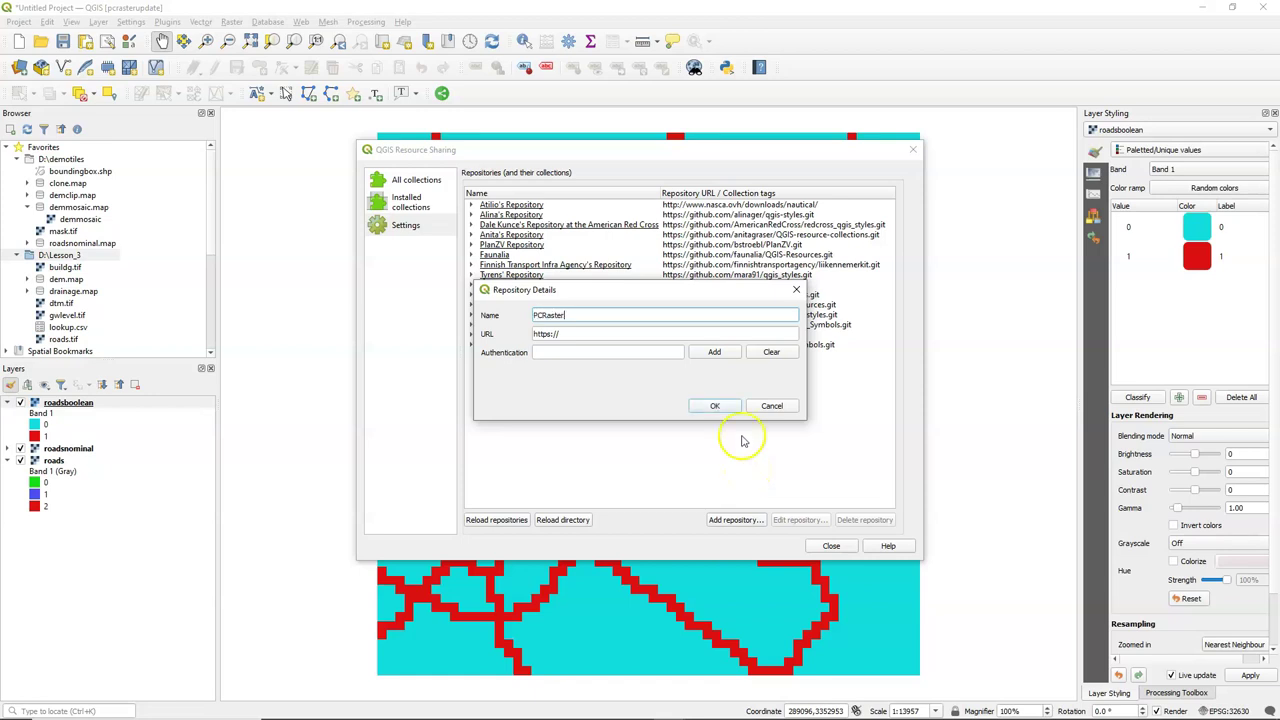
type("PCRaster")
left_click(591, 334)
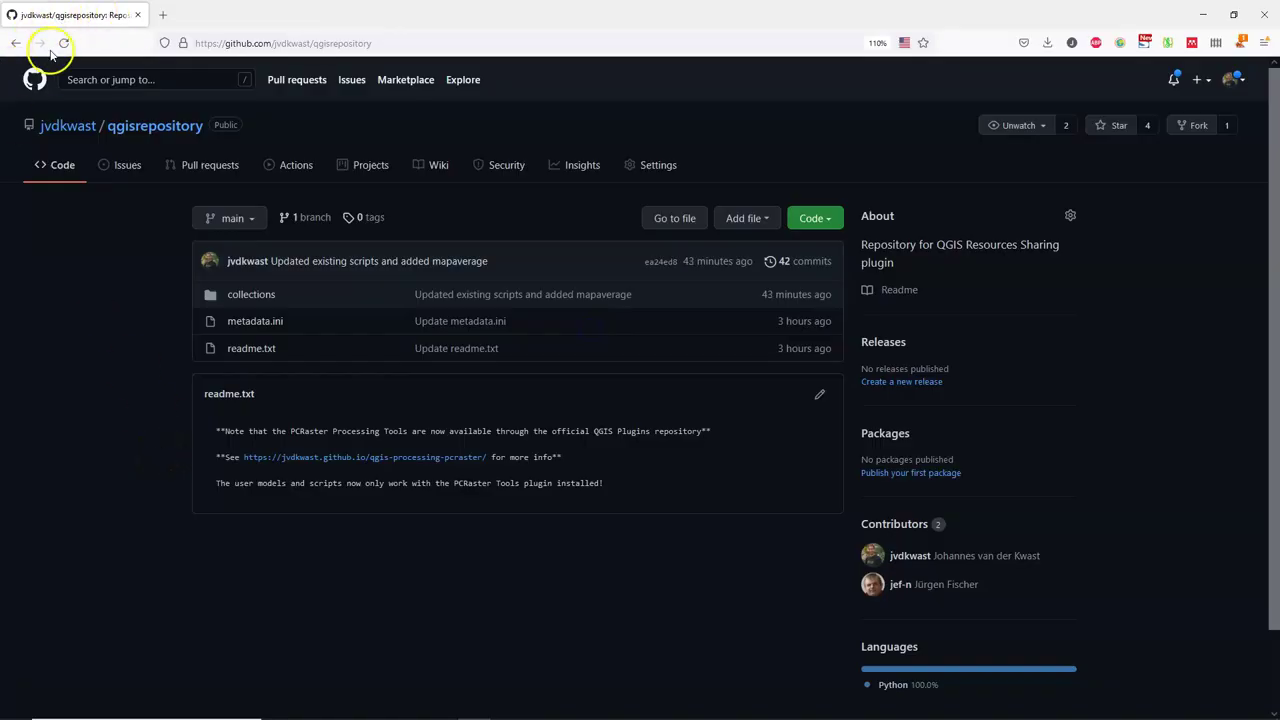
left_click(392, 44)
key("ctrl+c")
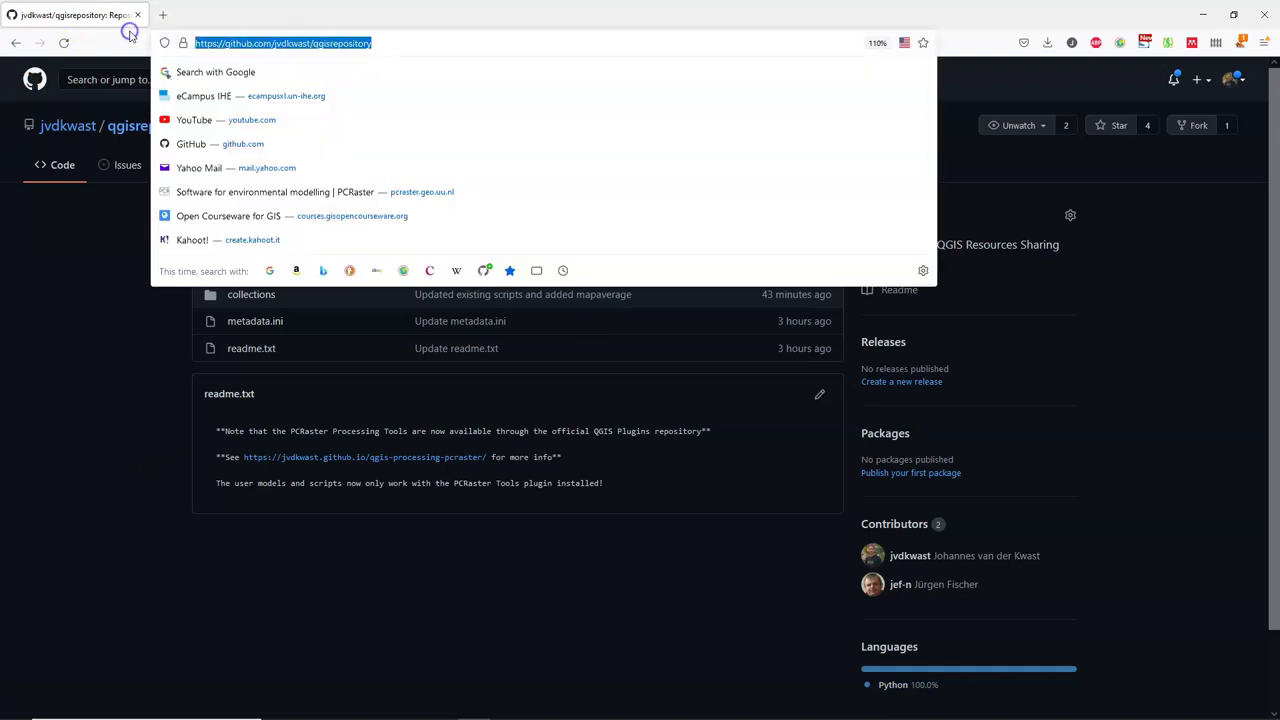
left_click(117, 303)
key("alt+Tab")
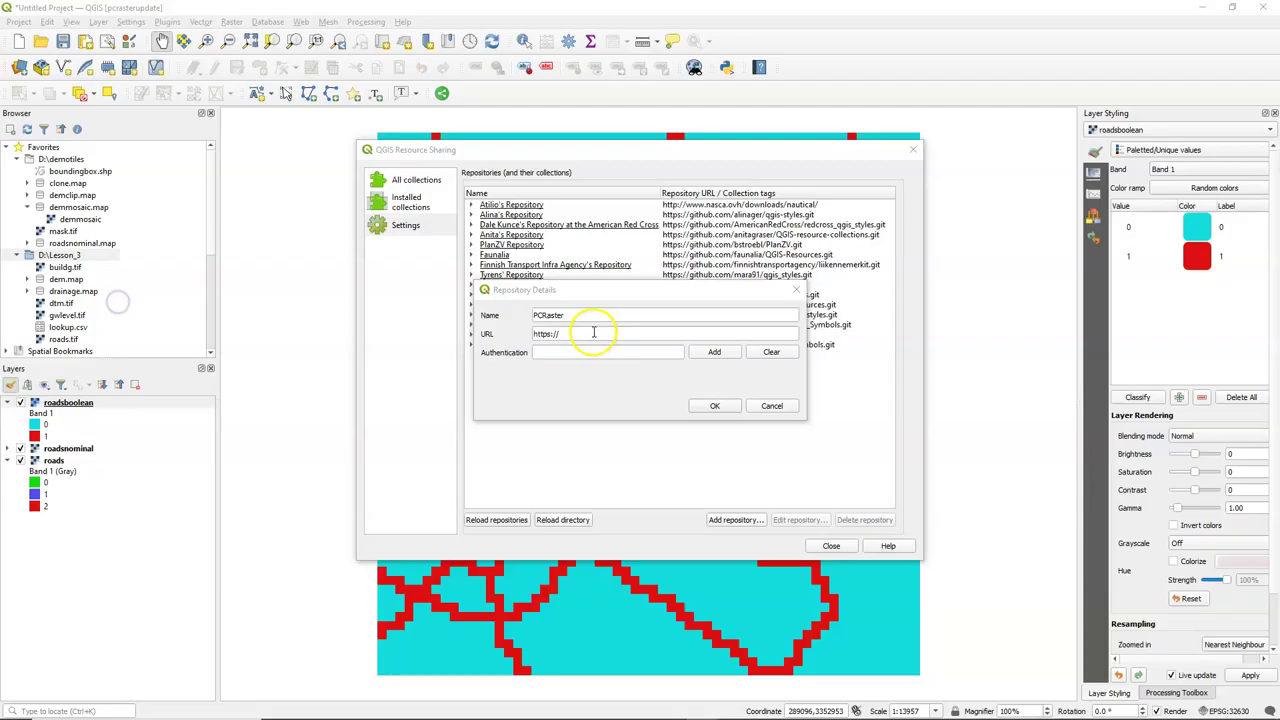
key("ctrl+a")
key("ctrl+v")
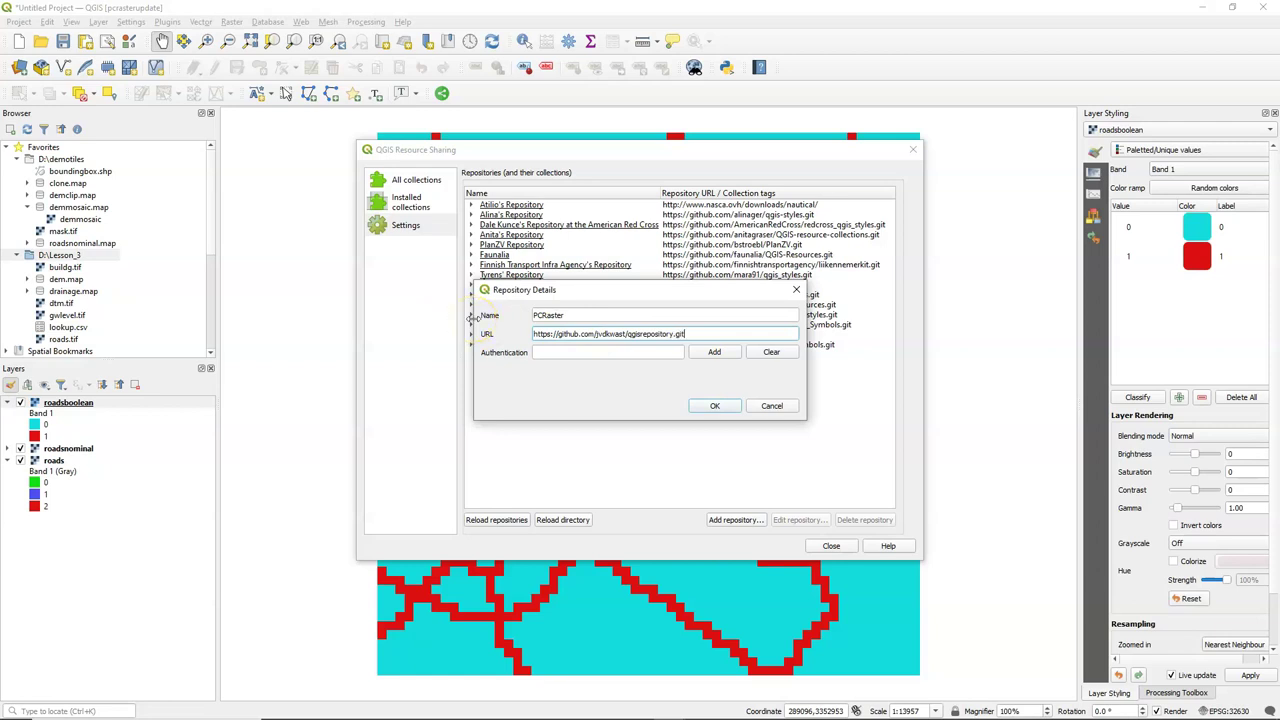
left_click(738, 409)
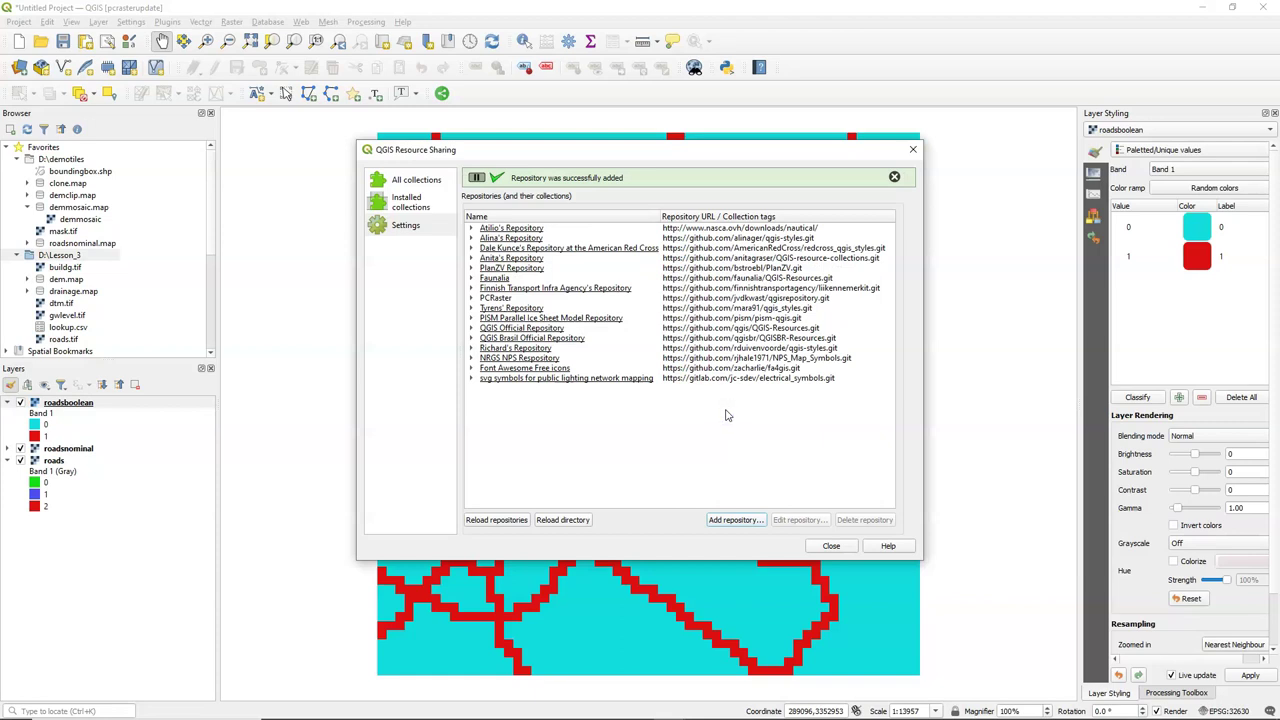
left_click(472, 299)
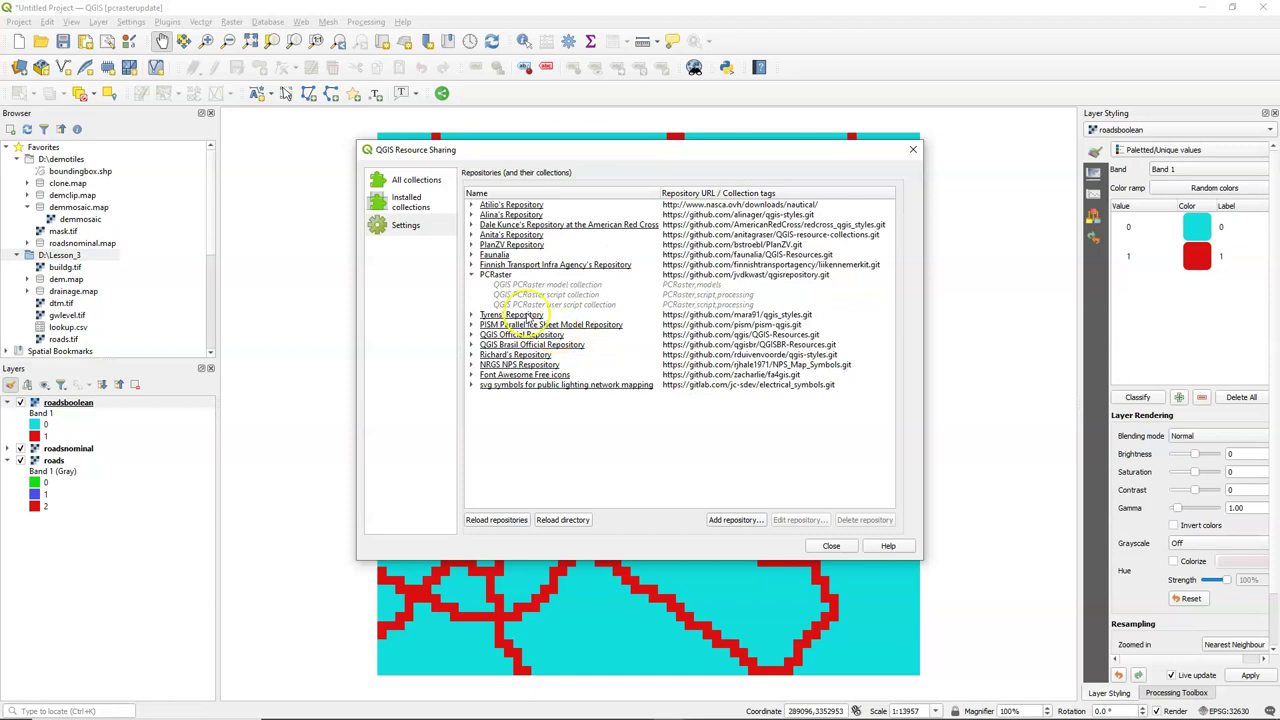
- Install the QGIS PCRaster model collection from All collections
left_click(417, 181)
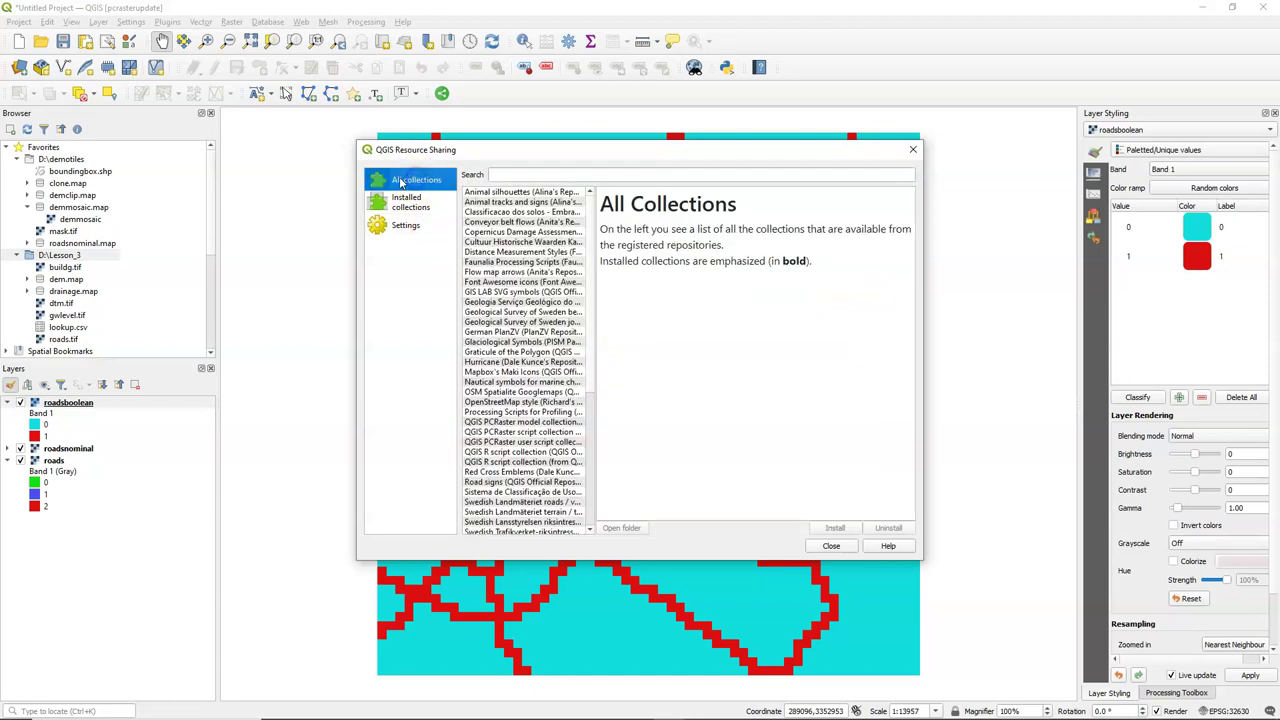
left_click_drag(600, 409, 660, 409)
left_click(503, 422)
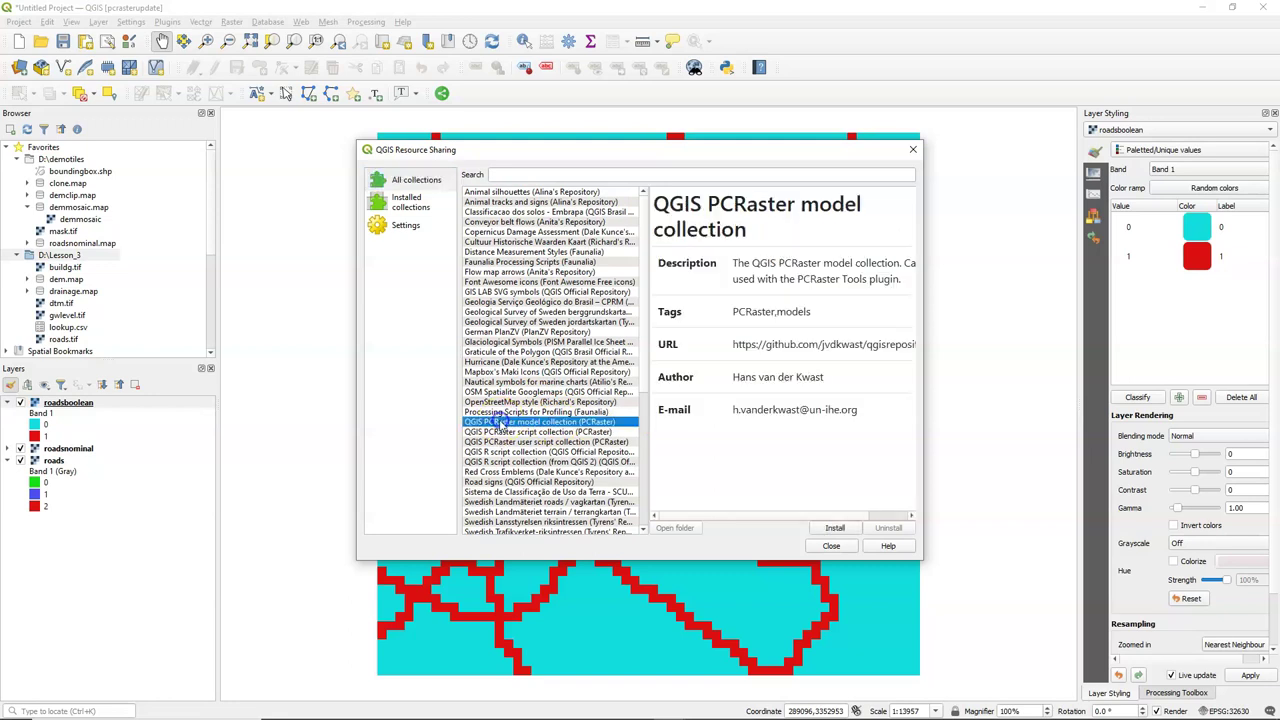
left_click(834, 528)
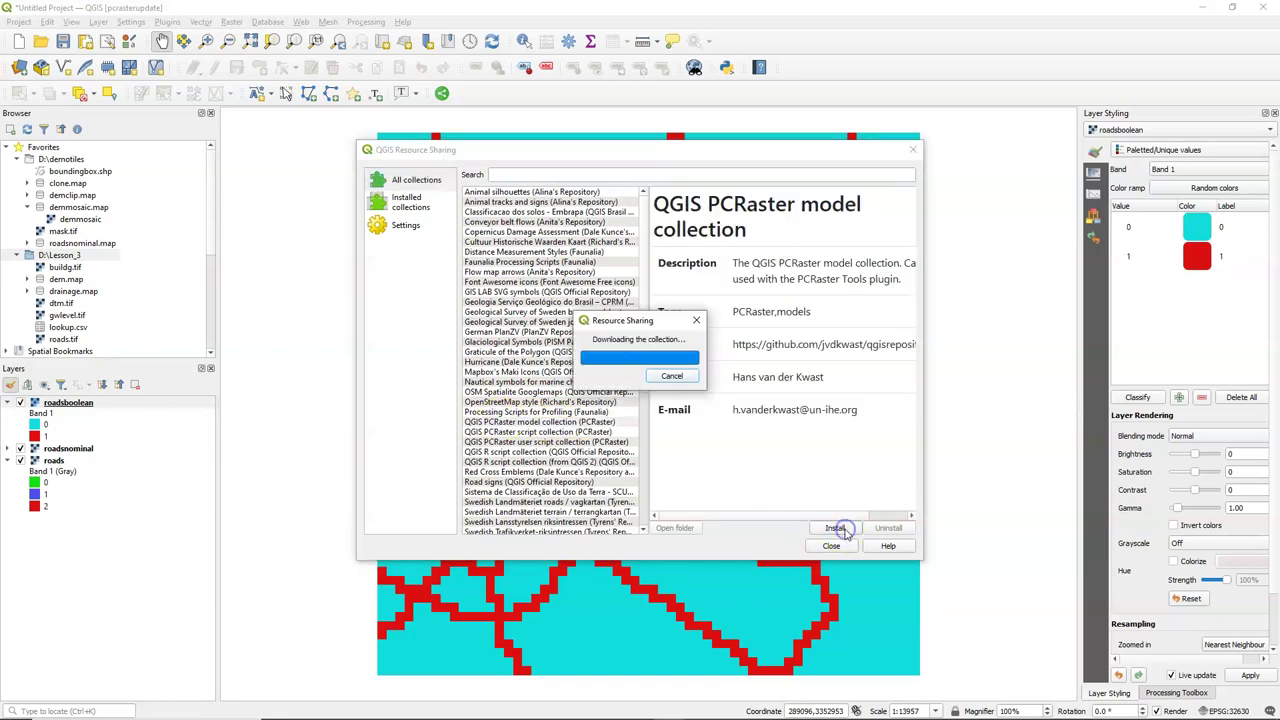
left_click(750, 382)
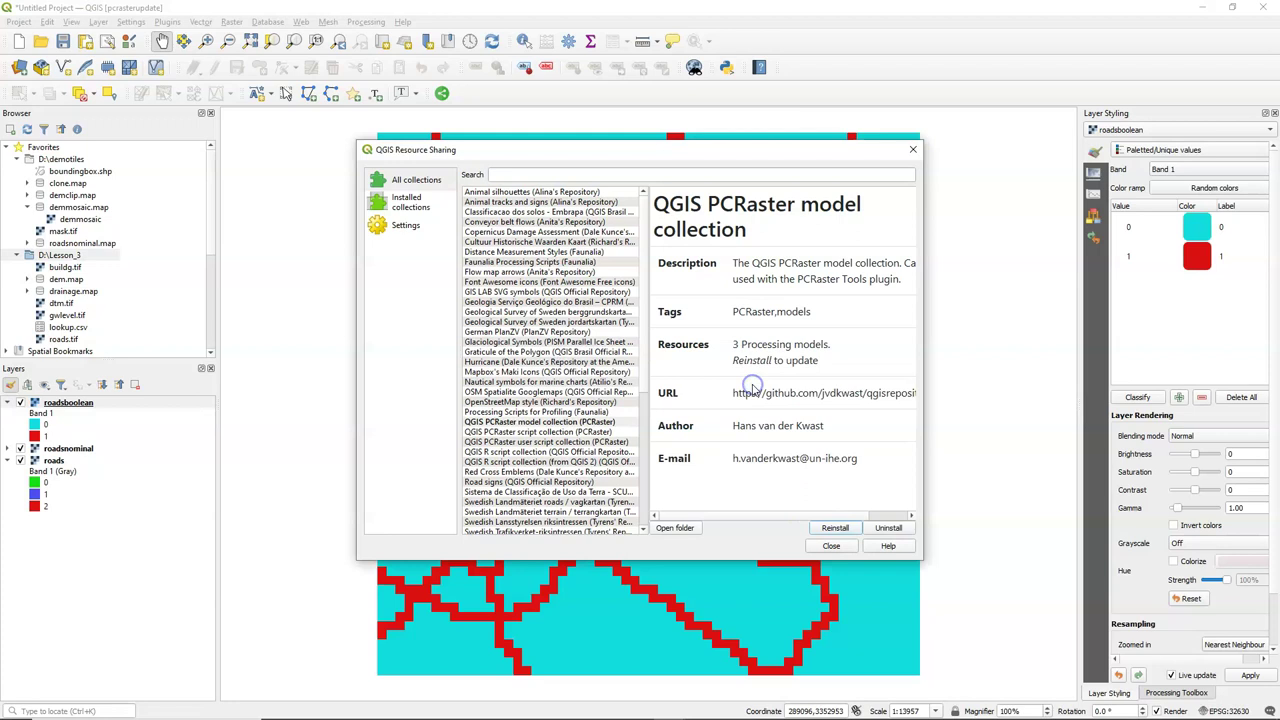
- Install the QGIS PCRaster user script collection, then close Resource Sharing
left_click(530, 442)
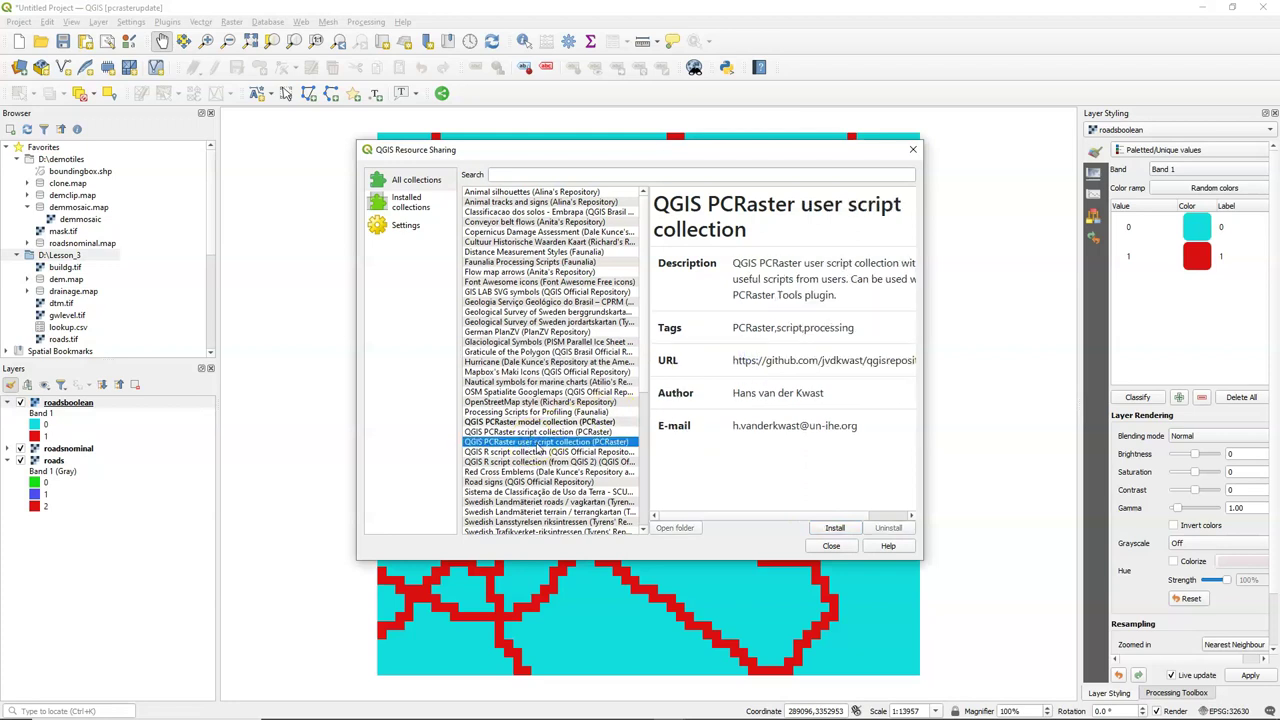
left_click(840, 530)
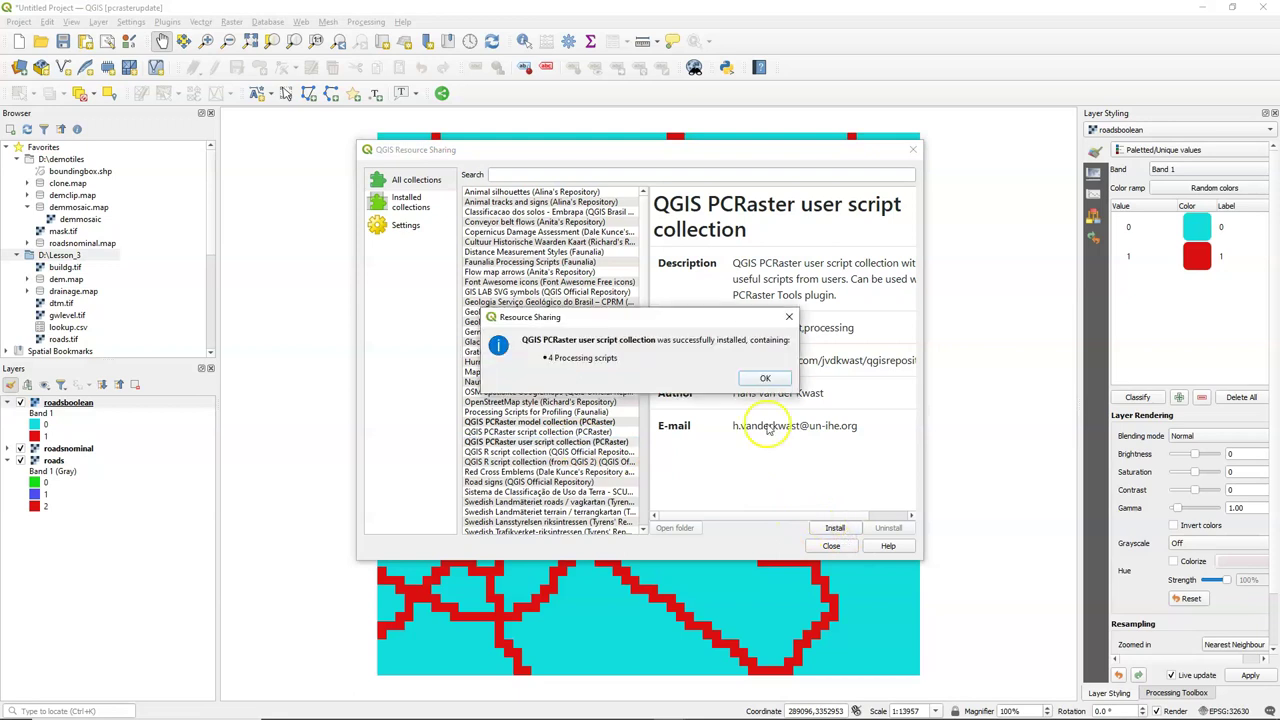
left_click(764, 381)
left_click(549, 432)
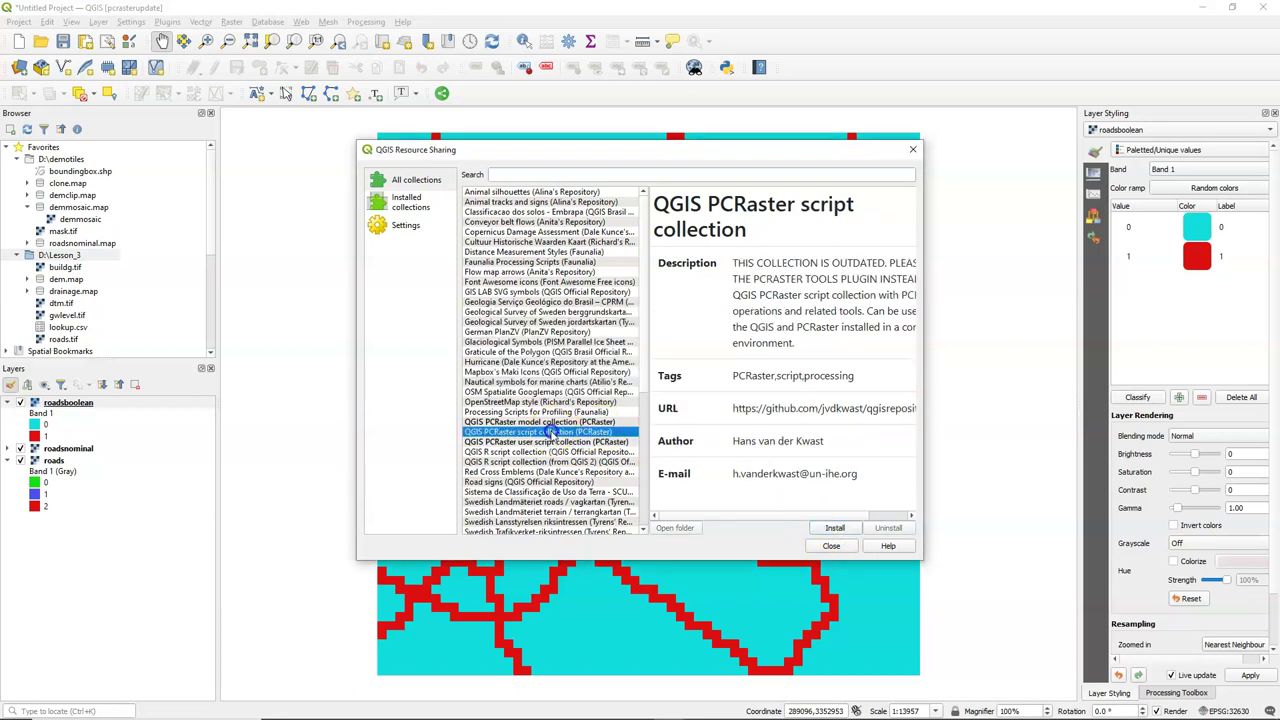
left_click(776, 341)
left_click_drag(920, 352, 1088, 353)
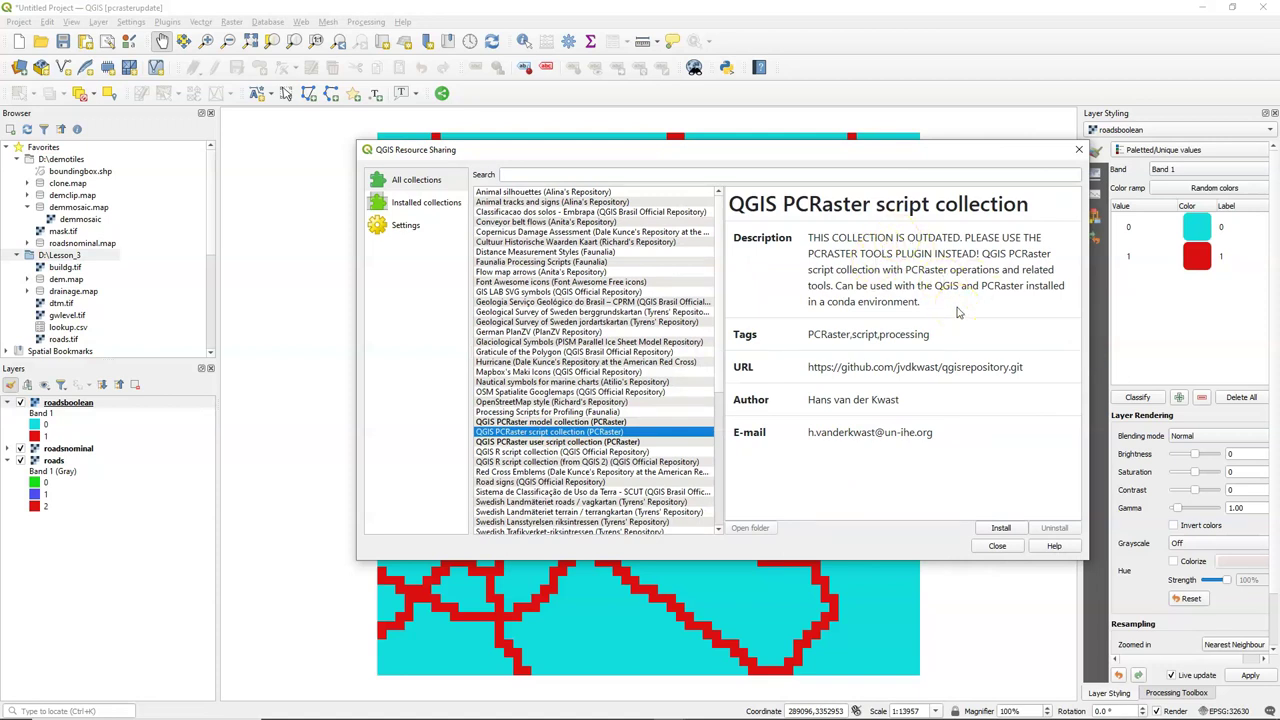
left_click(1002, 546)
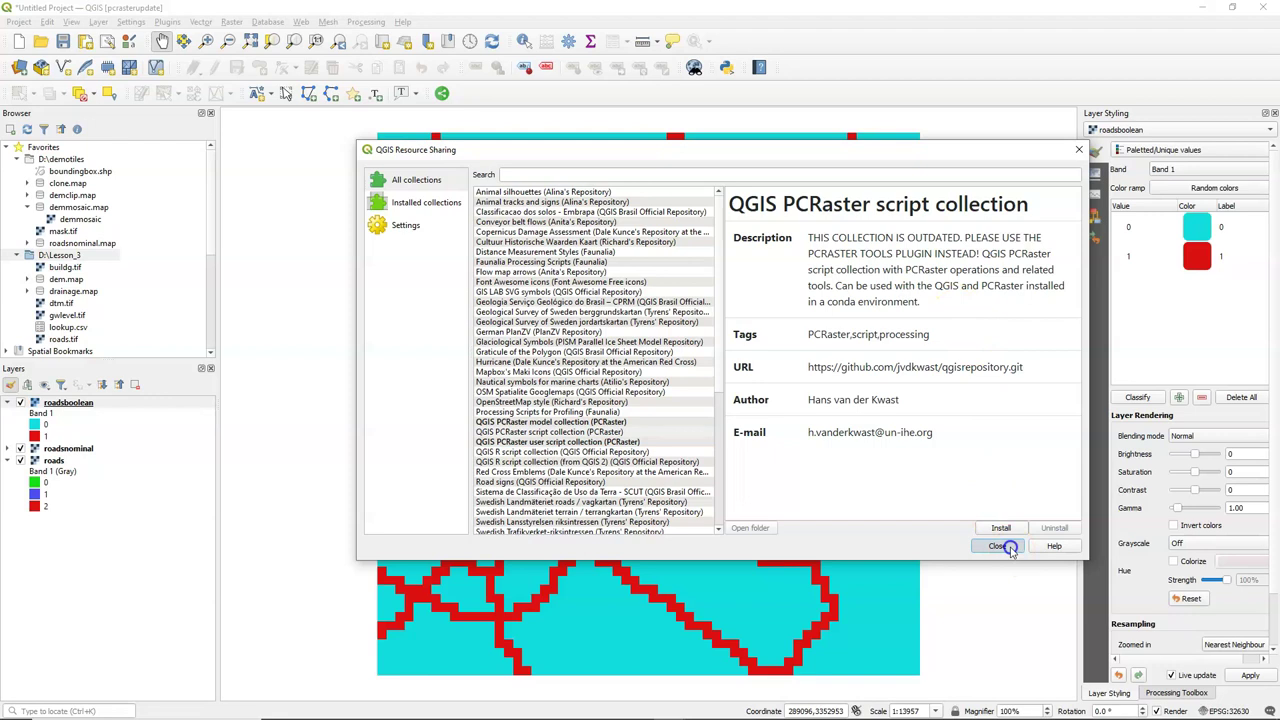
left_click(1176, 692)
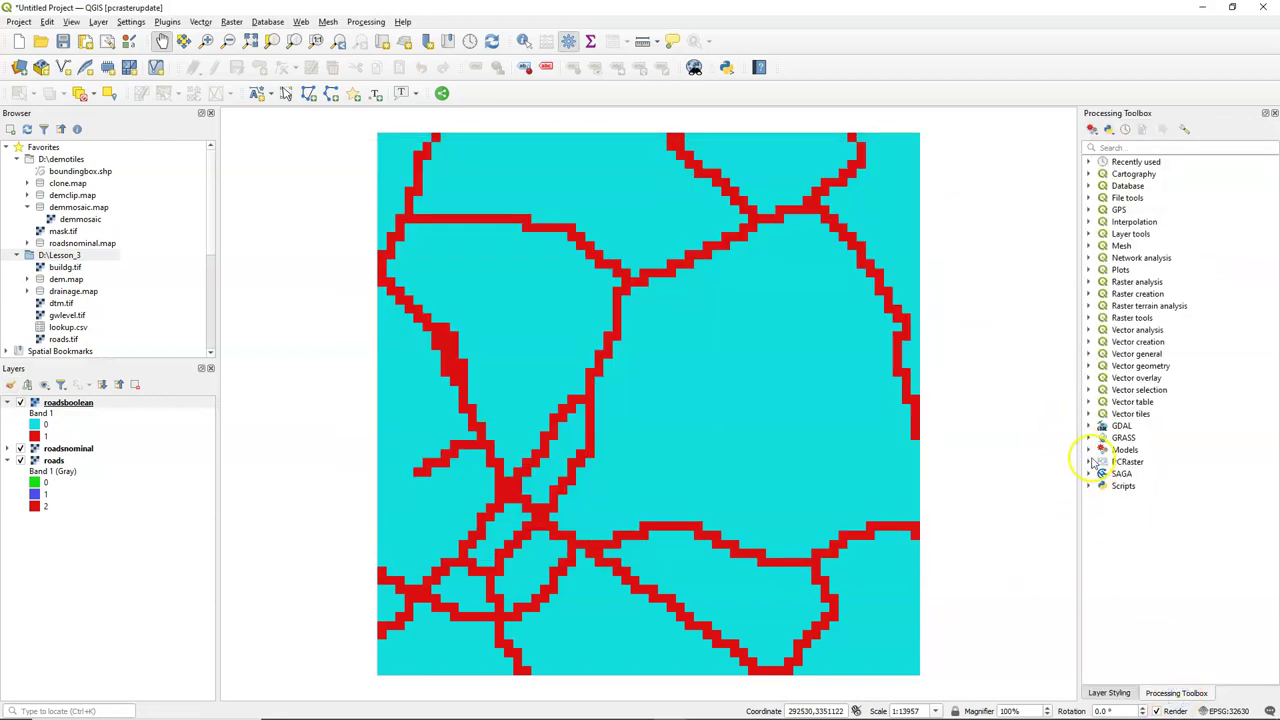
- Expand Models > Hydrology in the Processing Toolbox and add dem.map to the map
left_click(1089, 450)
left_click(1102, 461)
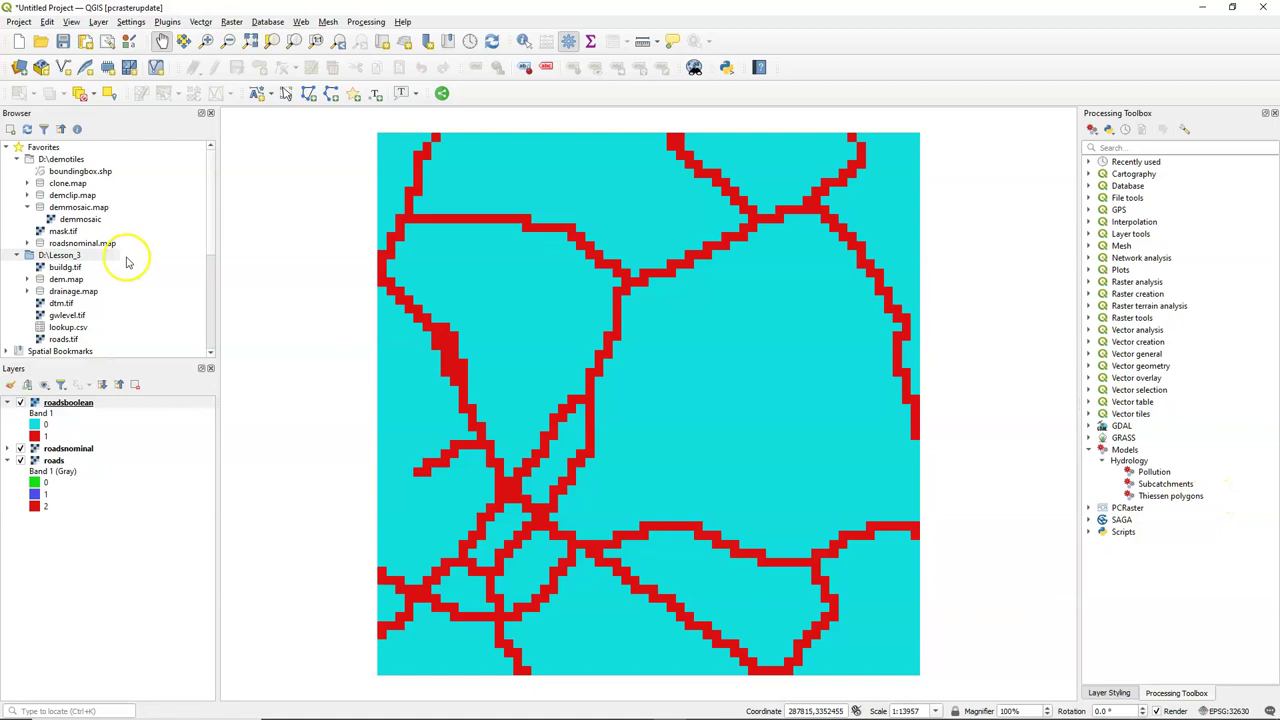
left_click(66, 280)
left_click_drag(66, 280, 545, 312)
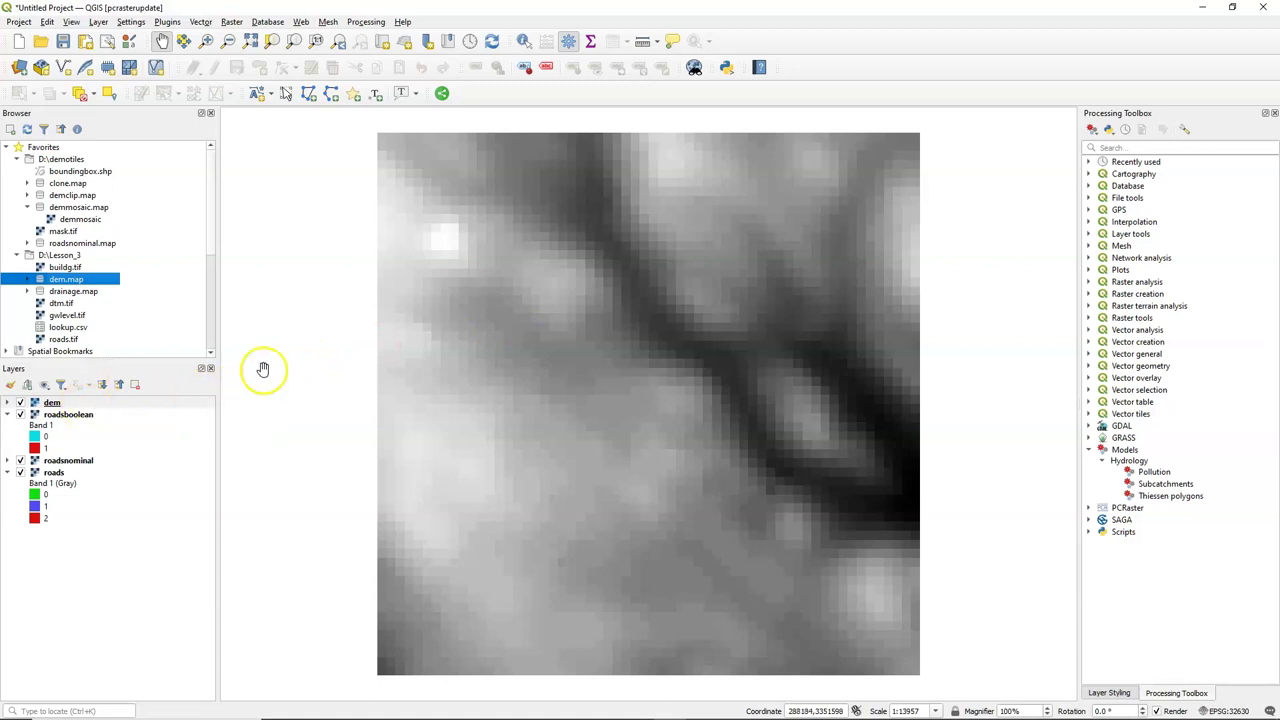
left_click(337, 206)
- Name the new scratch layer Polution, with Polygon geometry and project CRS EPSG:32630
left_click(108, 67)
left_click(691, 180)
left_click_drag(691, 180, 498, 184)
type("Pollution")
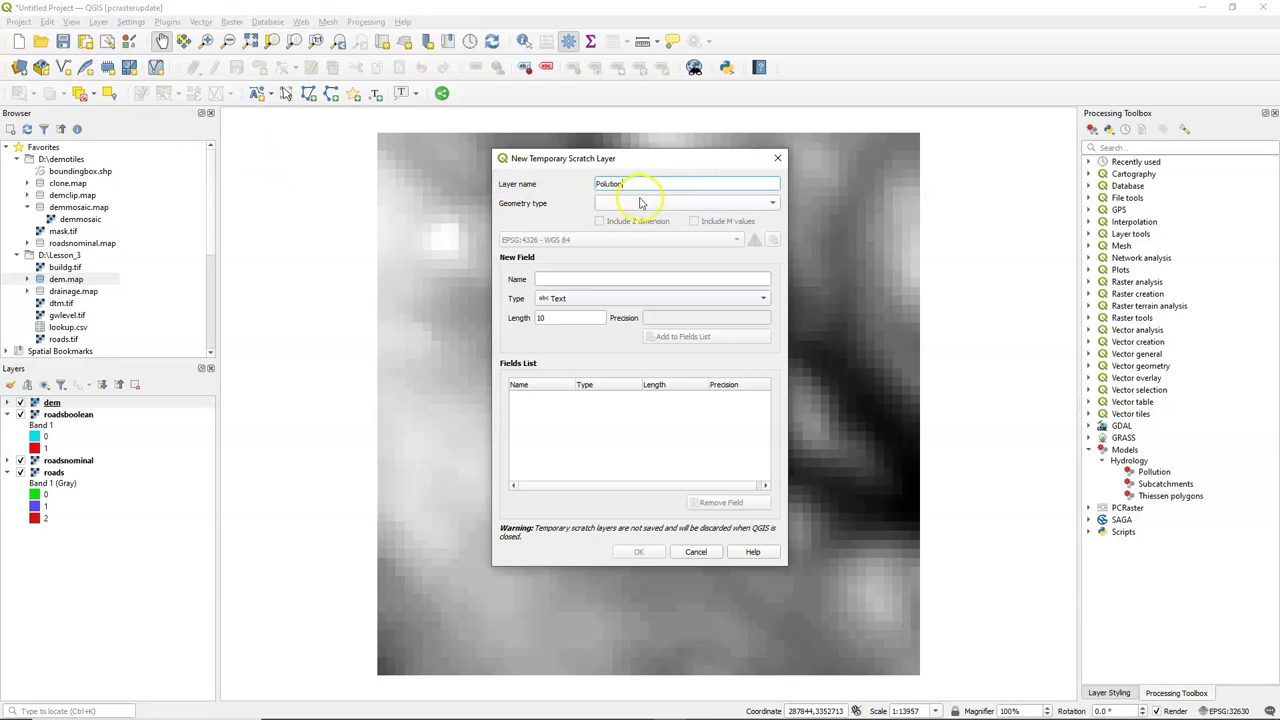
left_click(641, 201)
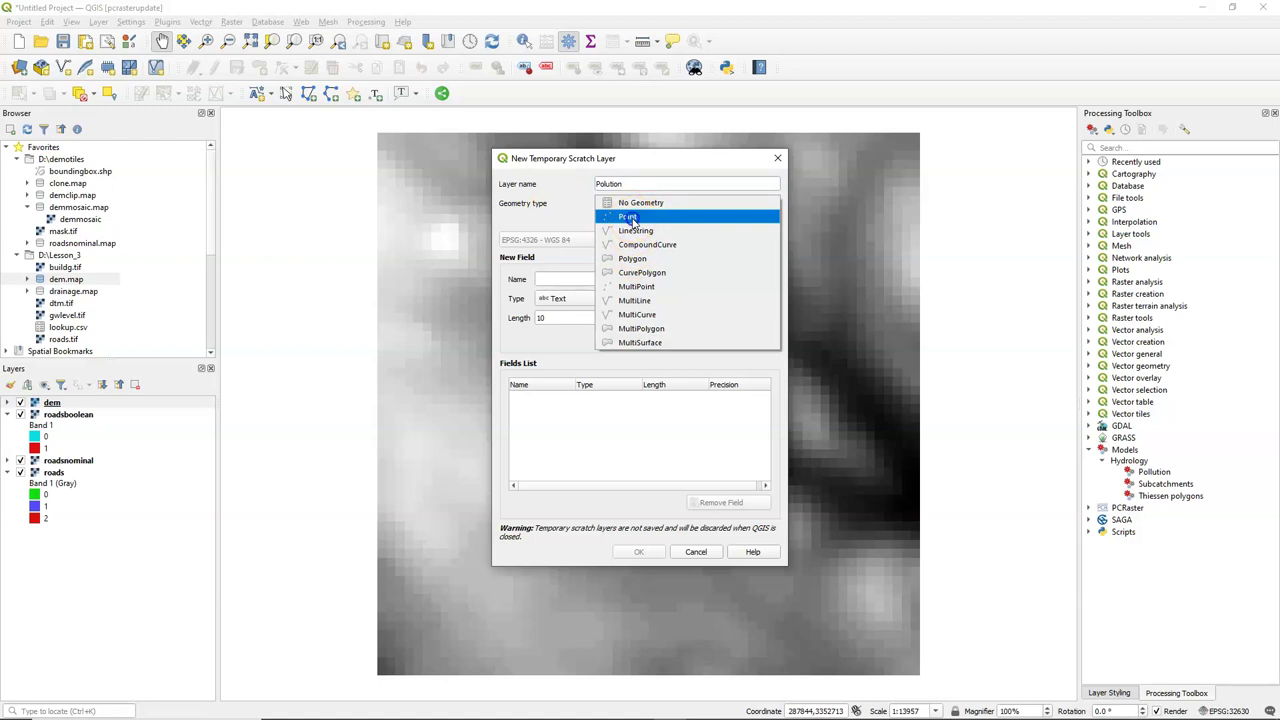
left_click(625, 258)
left_click(645, 240)
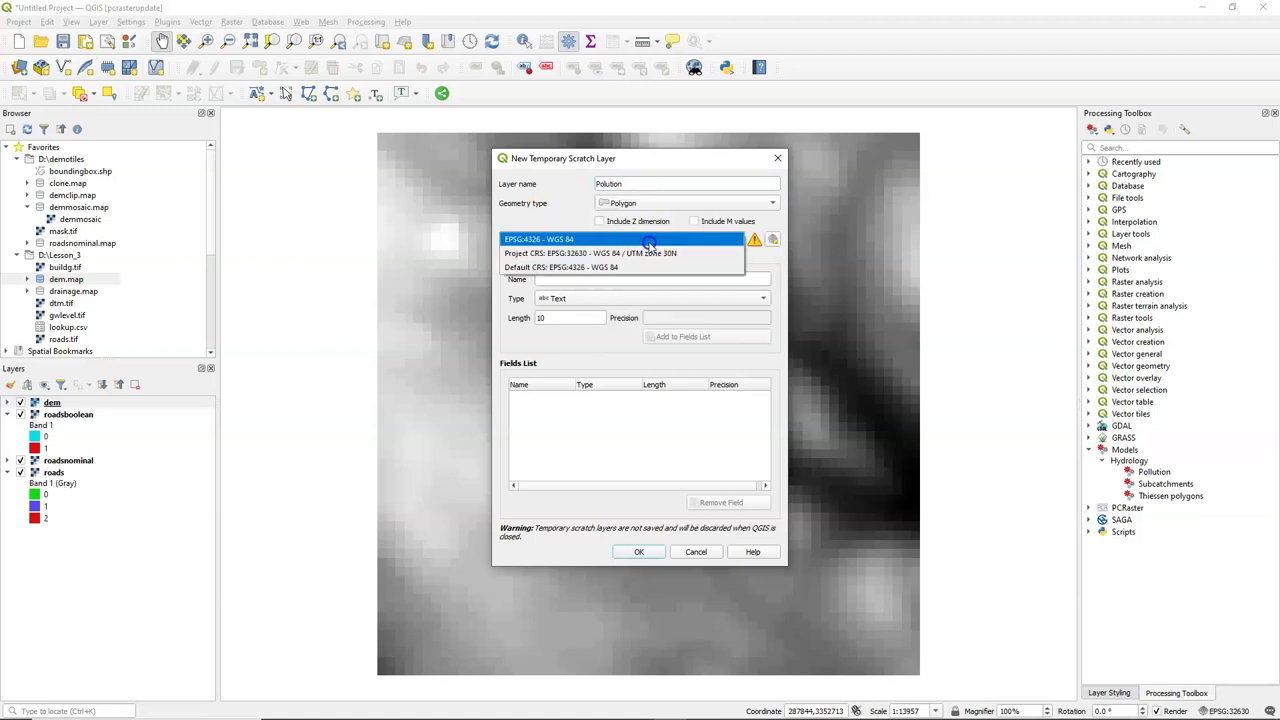
left_click(648, 254)
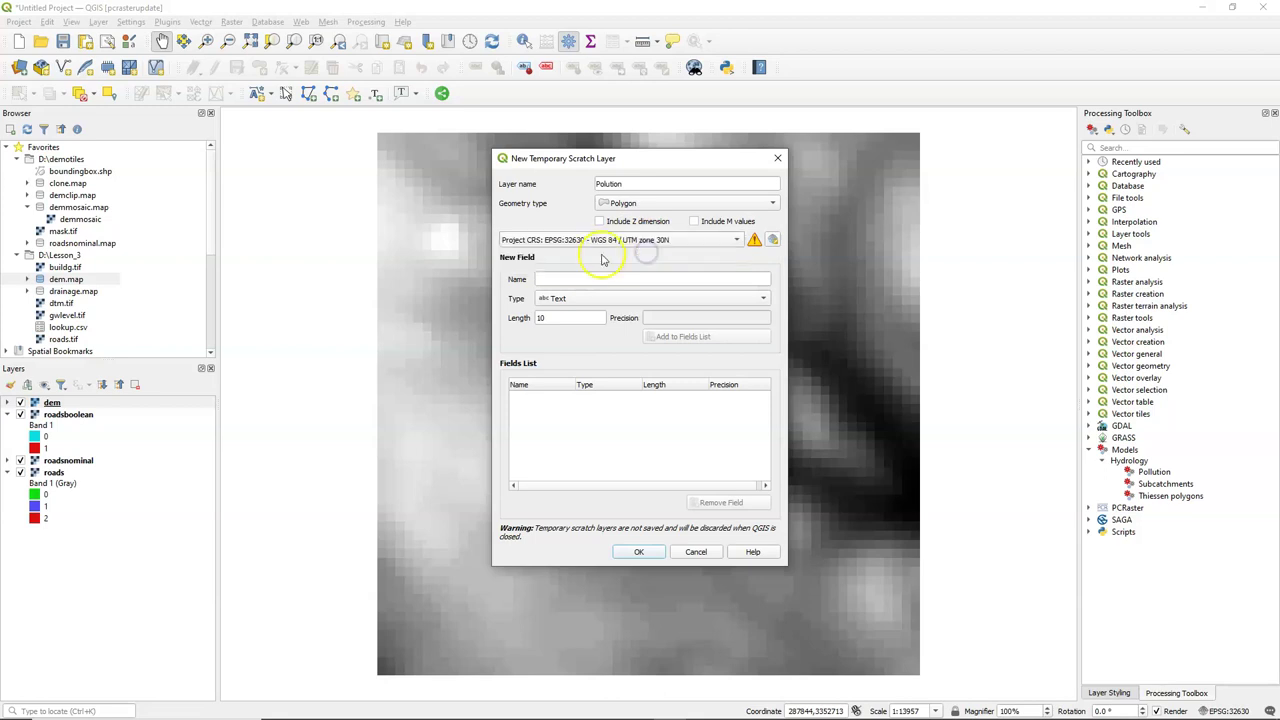
- Add a whole-number ID field, create the layer and start editing it
left_click(648, 297)
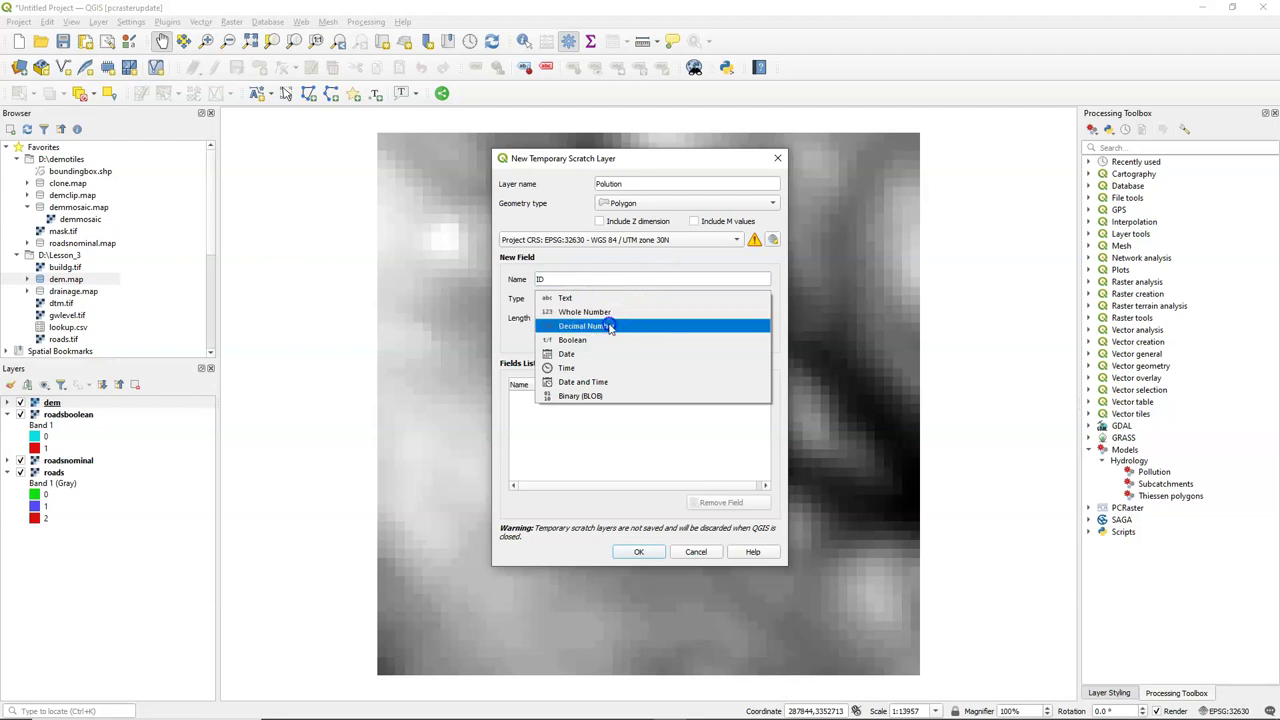
left_click(605, 312)
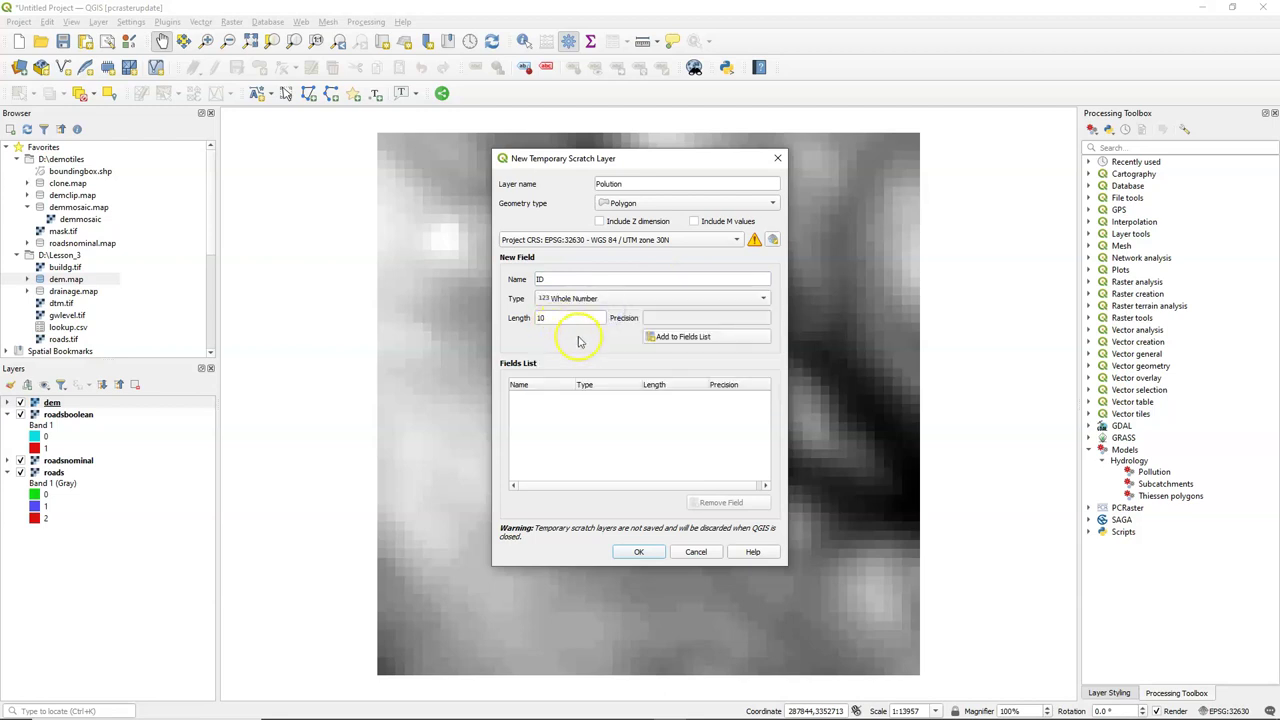
left_click(690, 342)
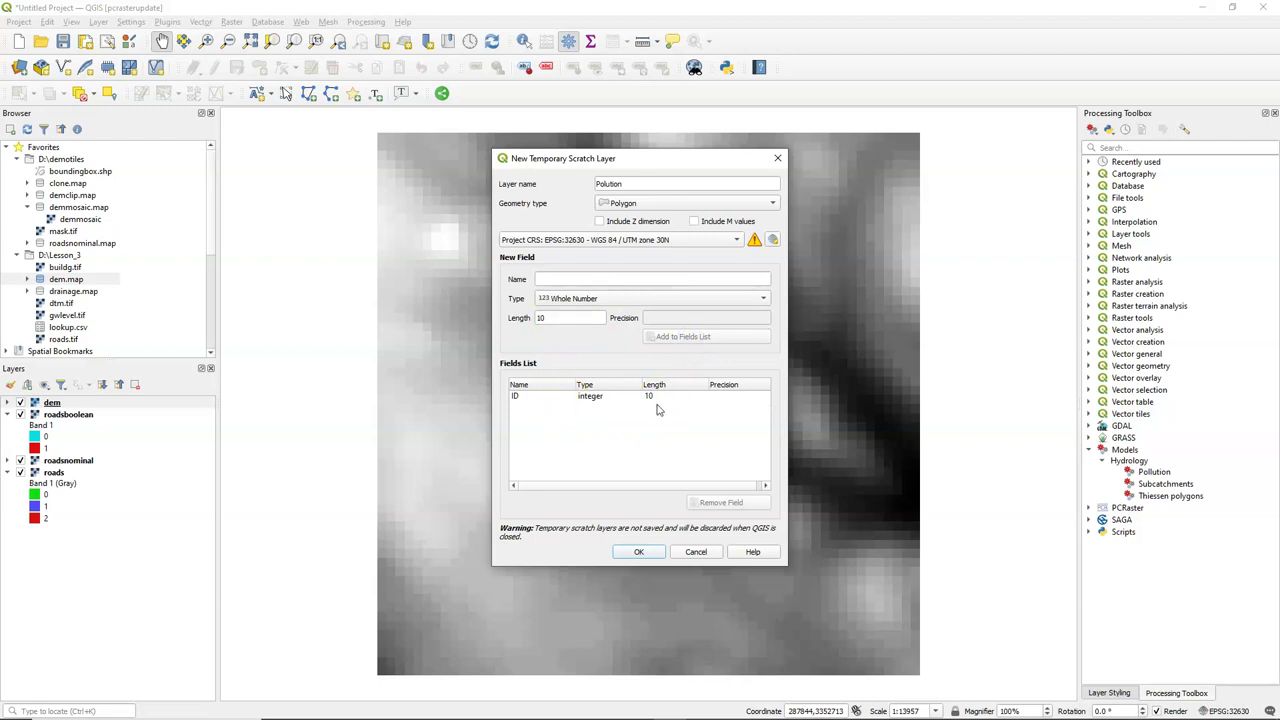
left_click(638, 552)
key("ctrl+.")
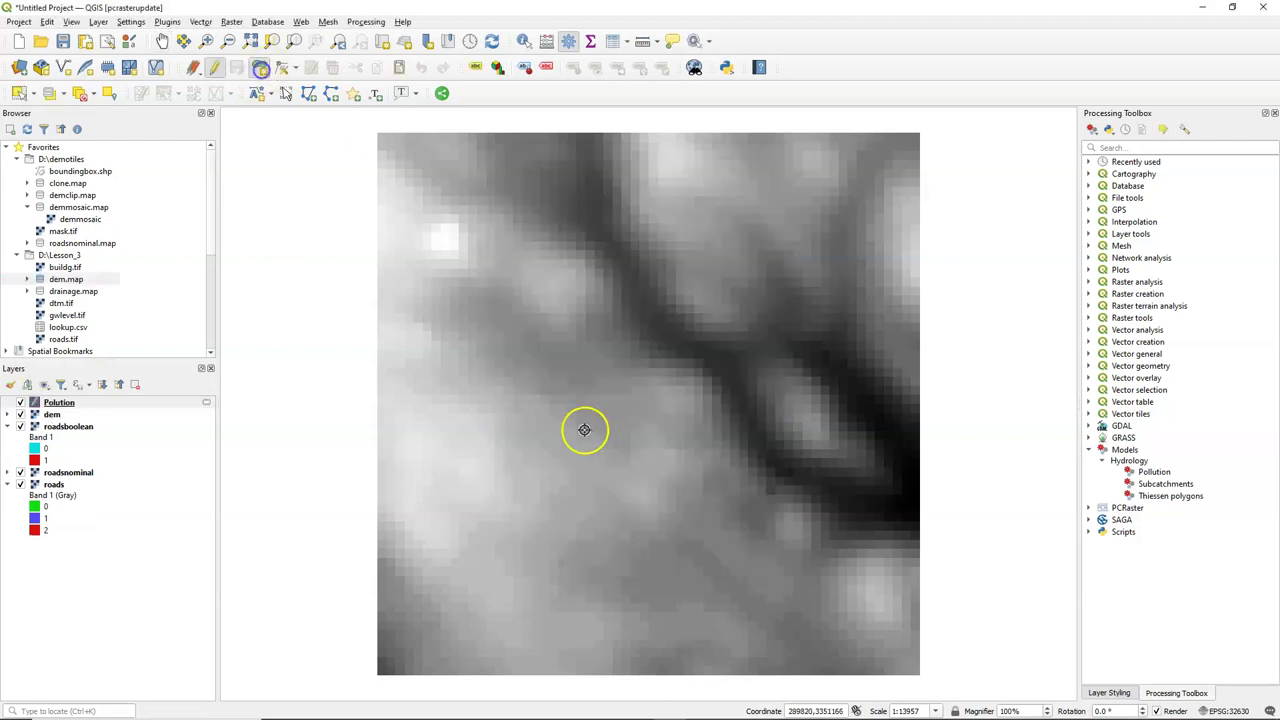
- Draw a small square polygon near the map centre with ID 1
left_click(586, 430)
right_click(588, 454)
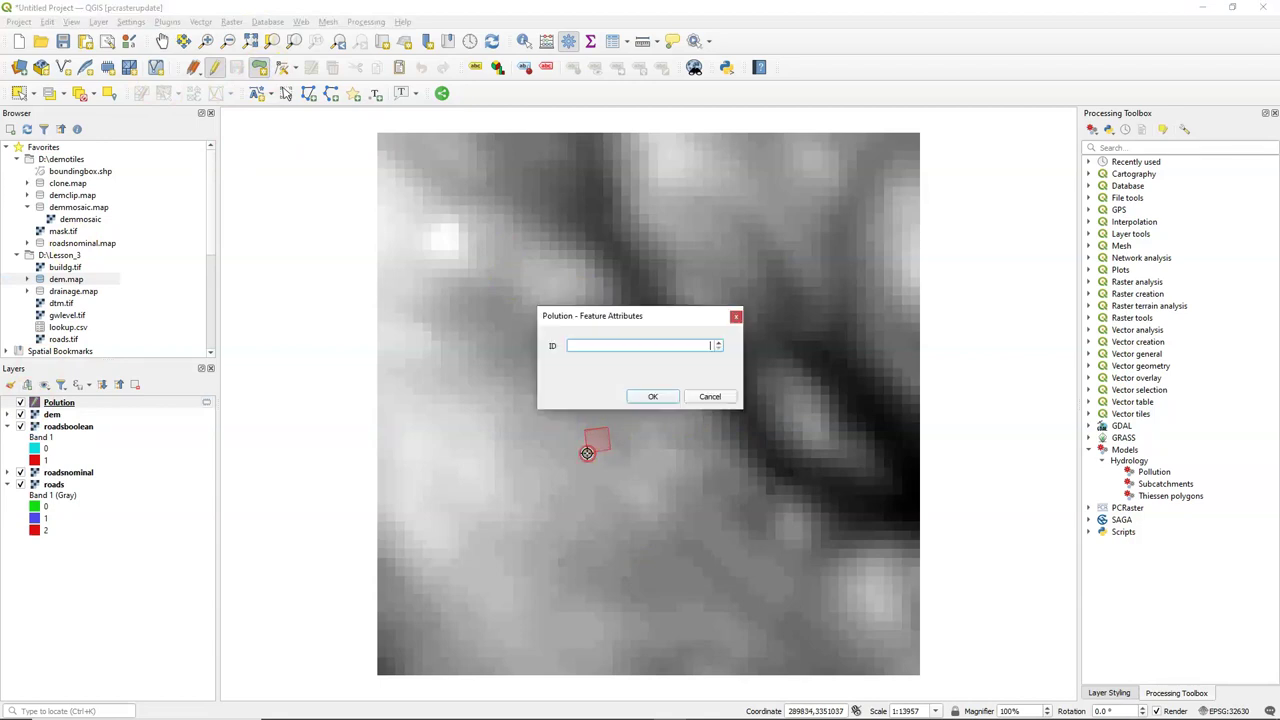
left_click(626, 350)
type("1")
left_click(655, 397)
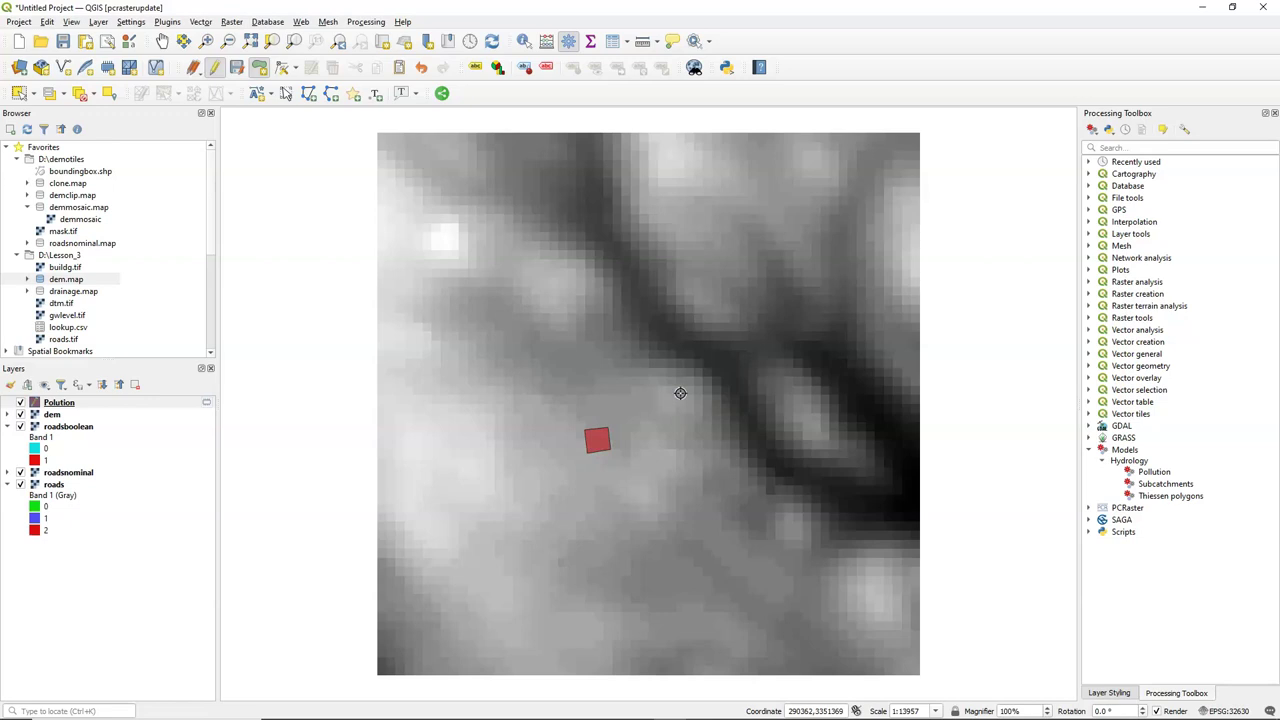
- Set the Pollution model's field to ID, then close it without running
double_click(1155, 472)
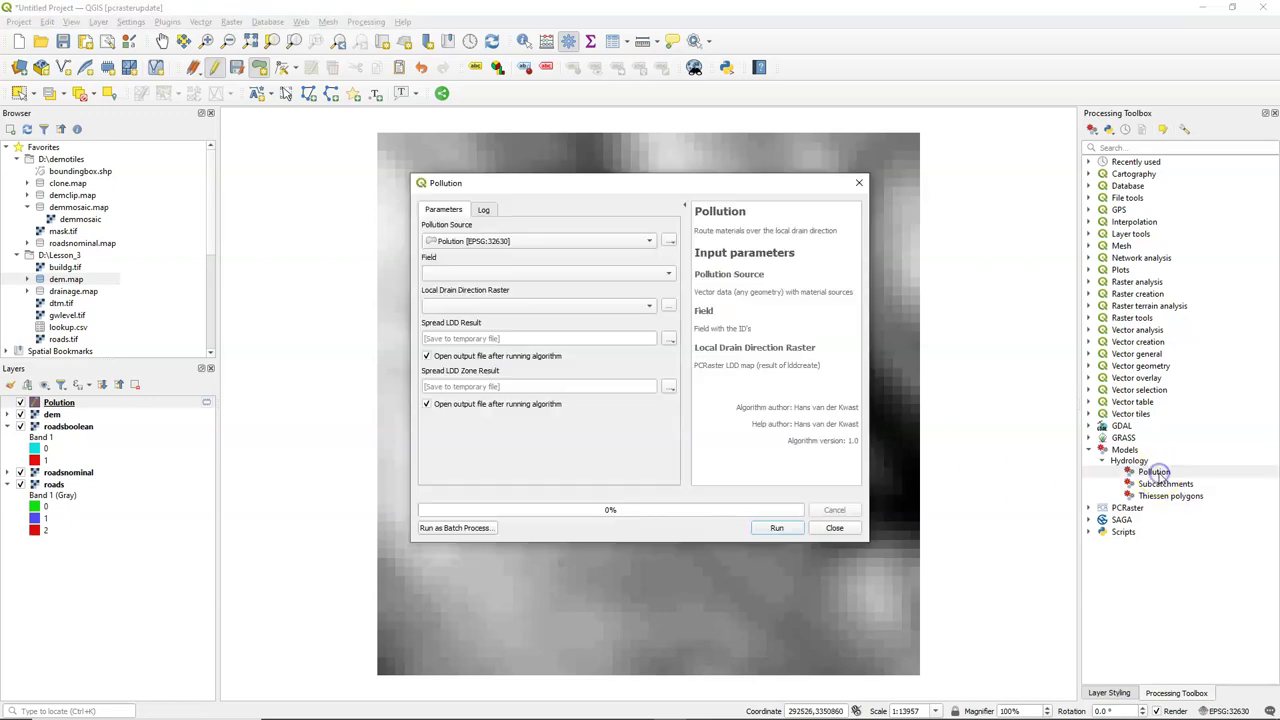
left_click(466, 277)
left_click(466, 274)
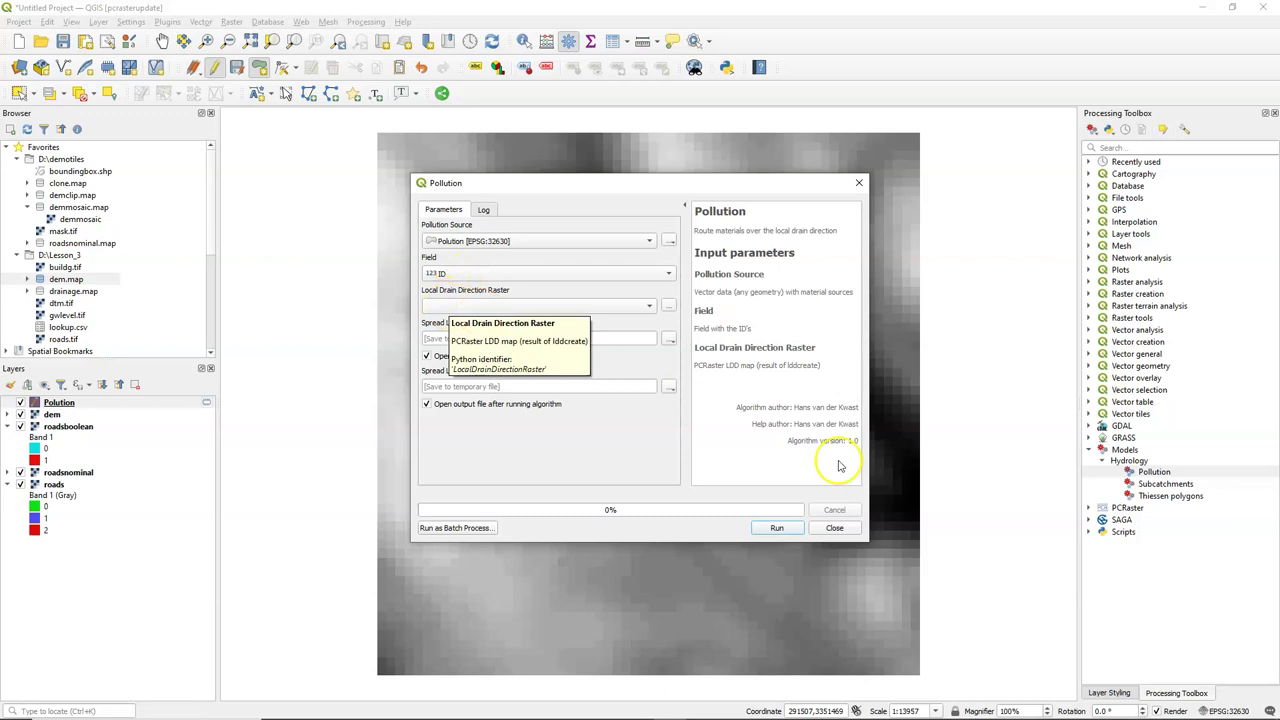
left_click(850, 530)
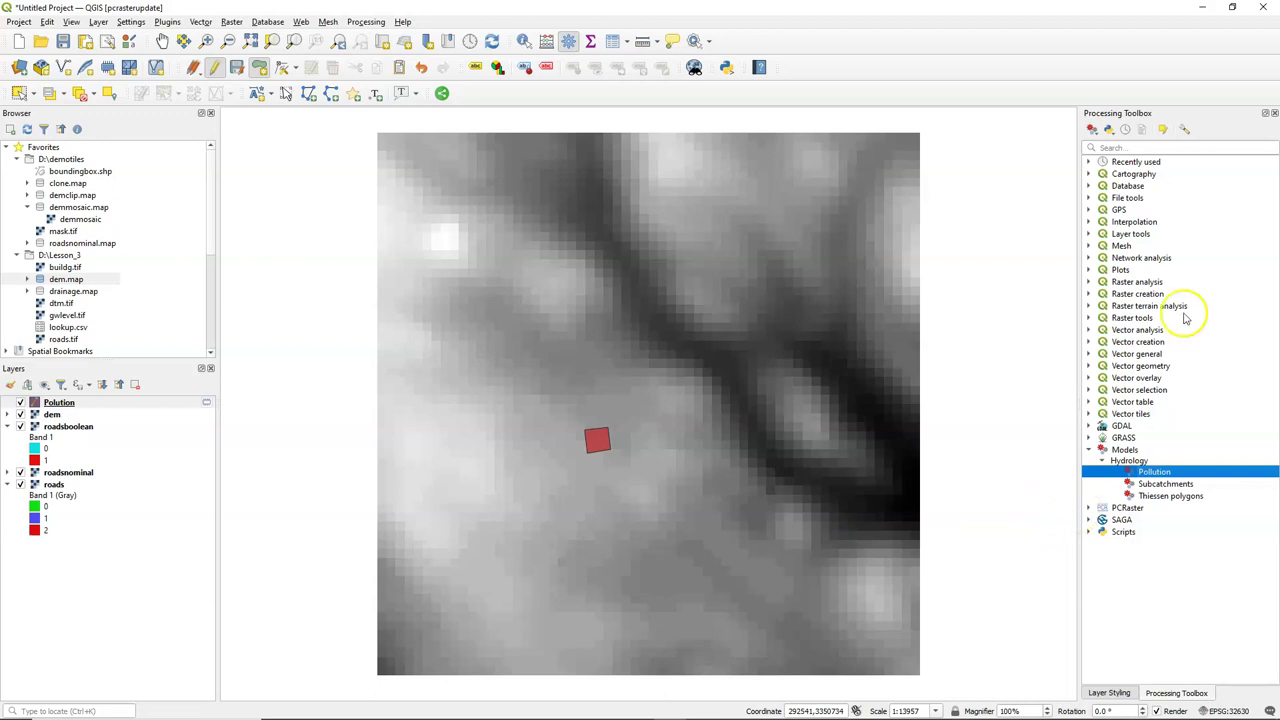
- Run PCRaster lddcreate on dem, saving the local drain direction map as ldd.map
left_click(1089, 508)
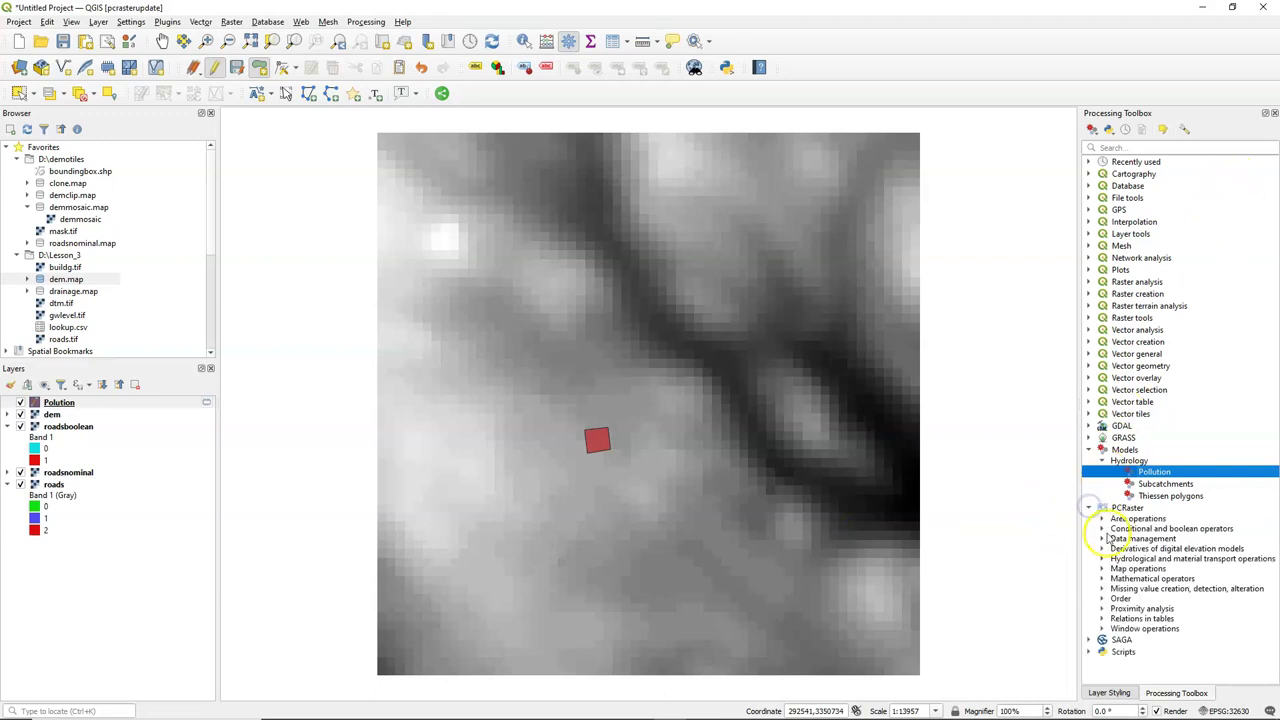
left_click(1103, 559)
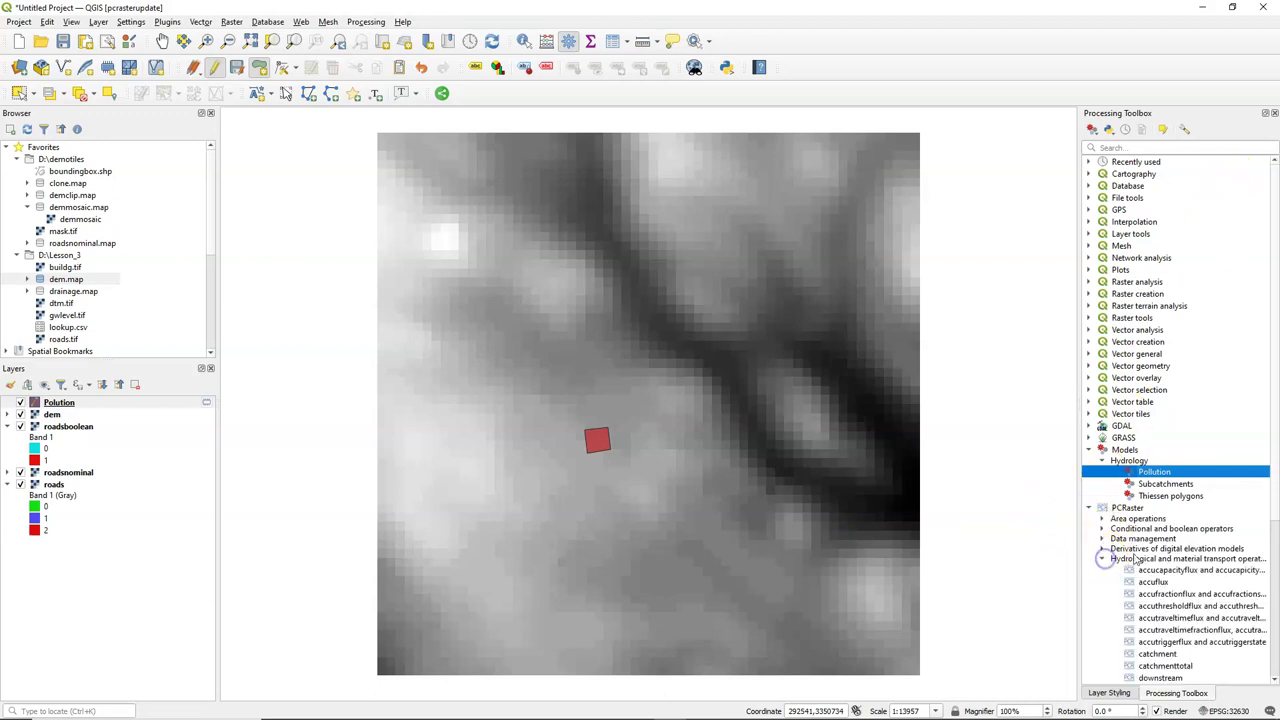
scroll(1110, 563, "down", 4)
double_click(1155, 557)
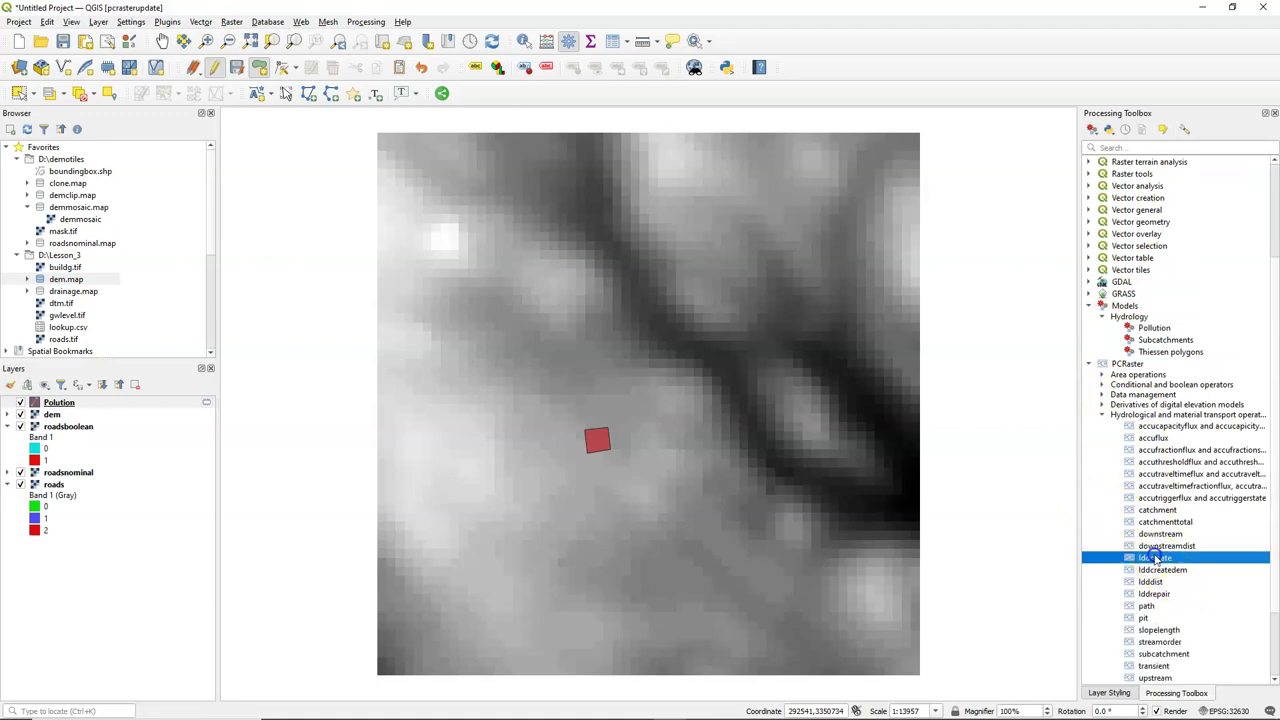
left_click(474, 241)
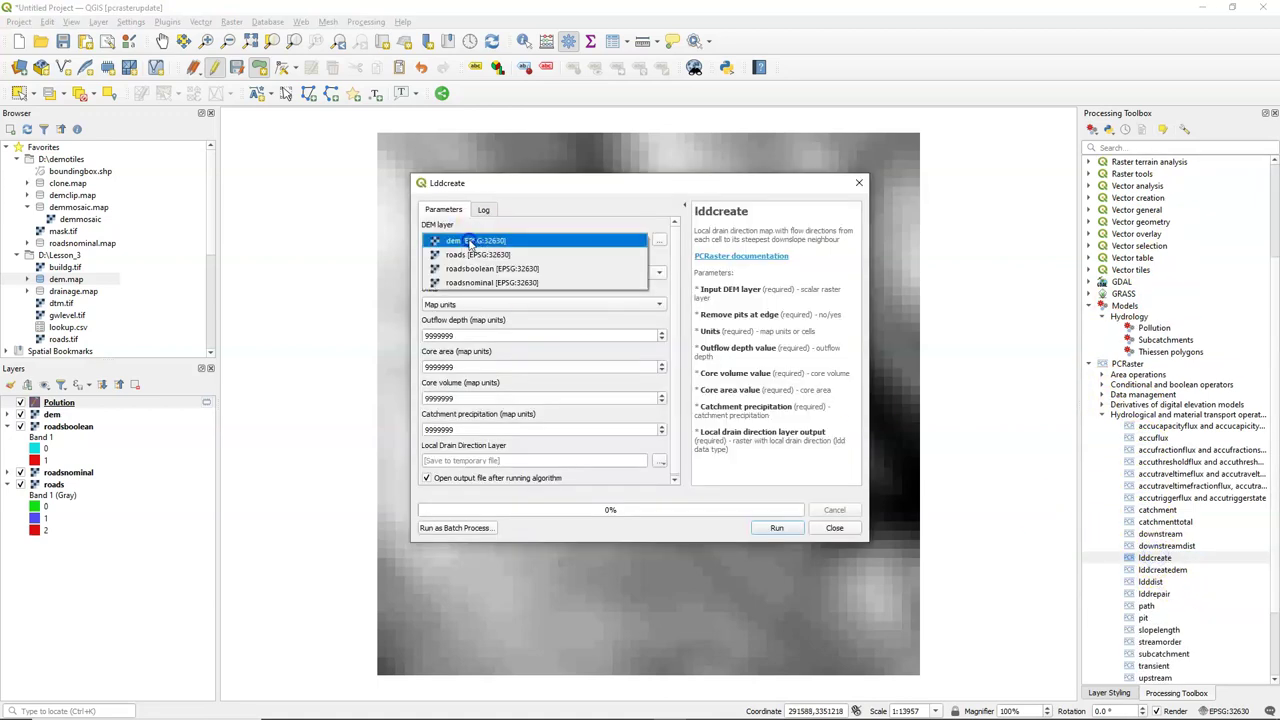
left_click(470, 242)
left_click(657, 461)
left_click(690, 490)
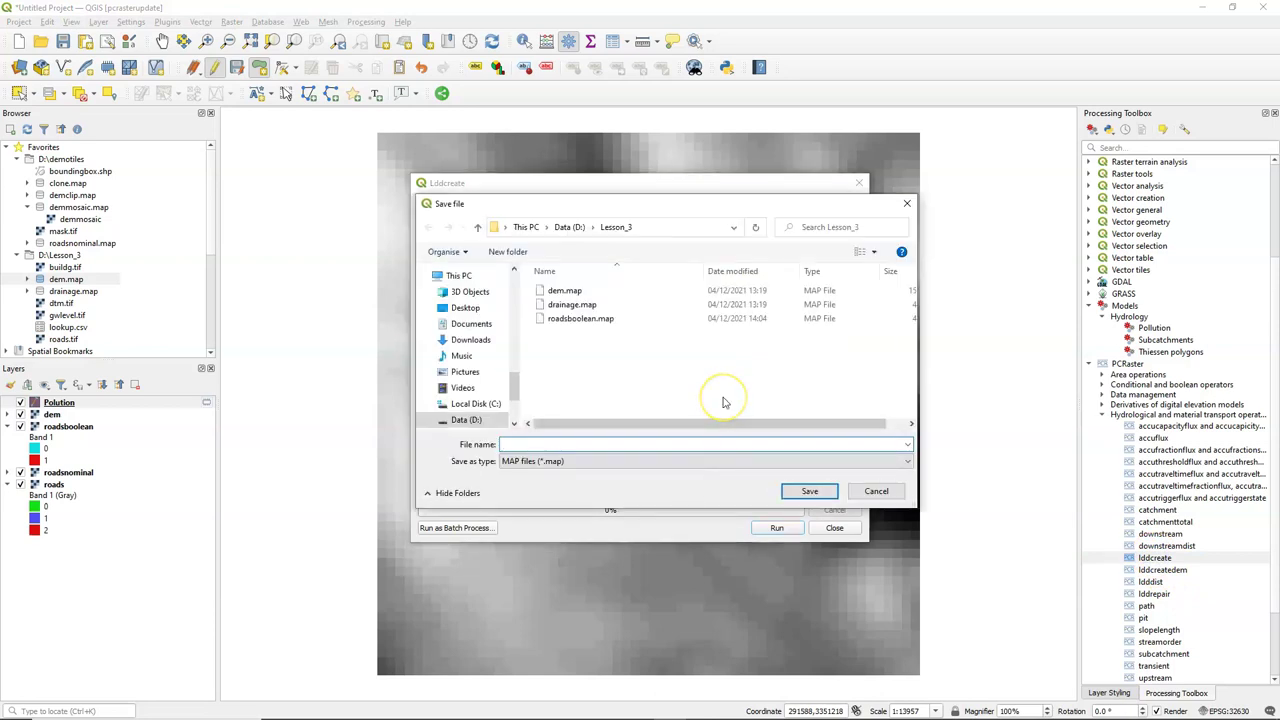
type("ldd")
left_click(809, 491)
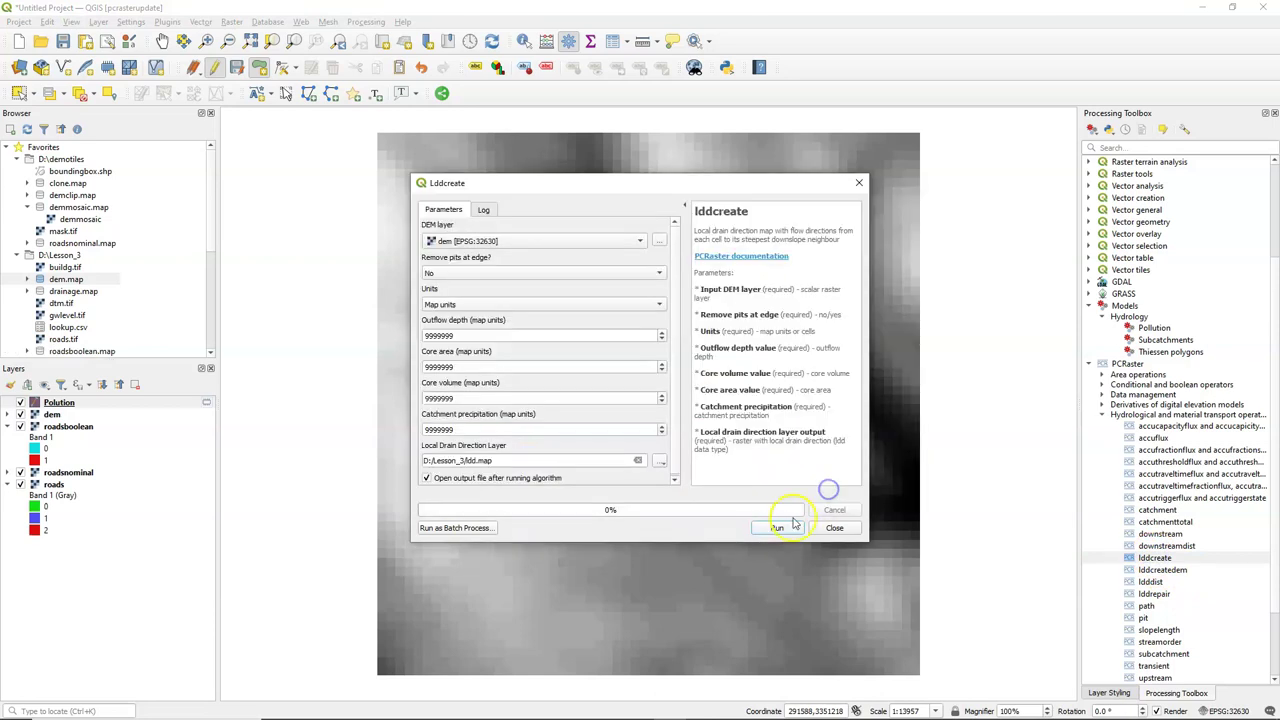
left_click(778, 527)
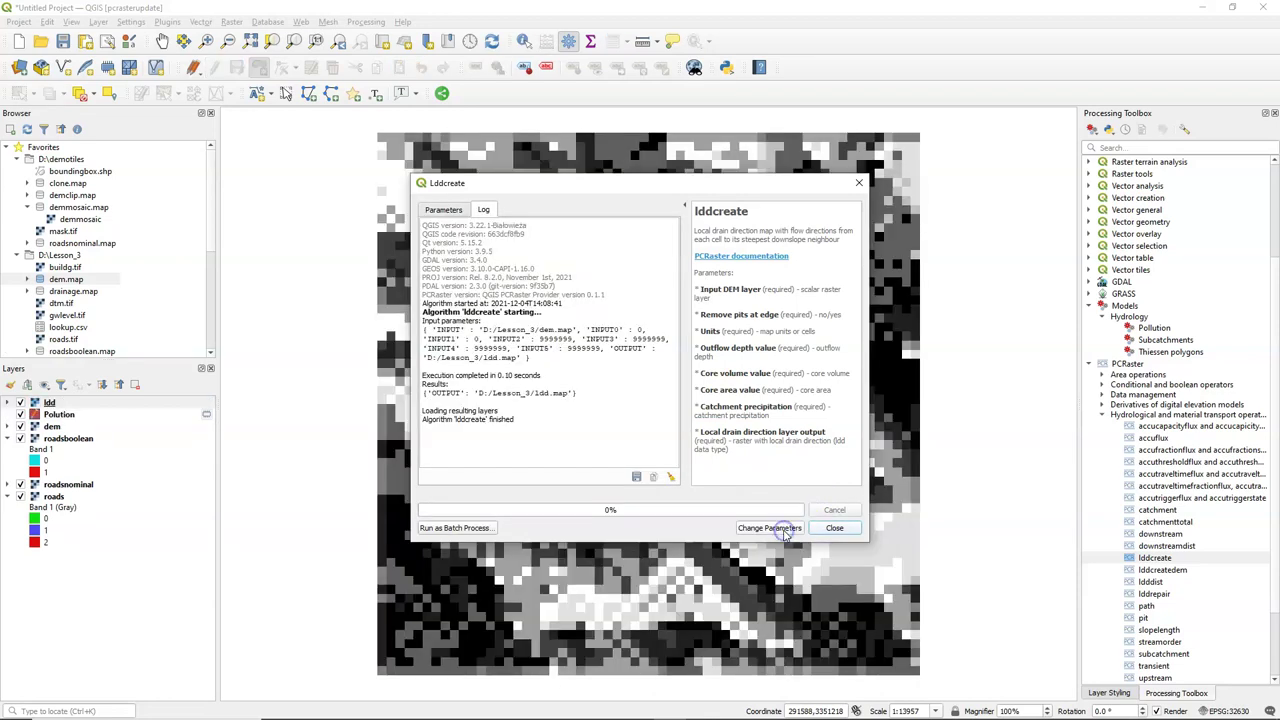
left_click(834, 527)
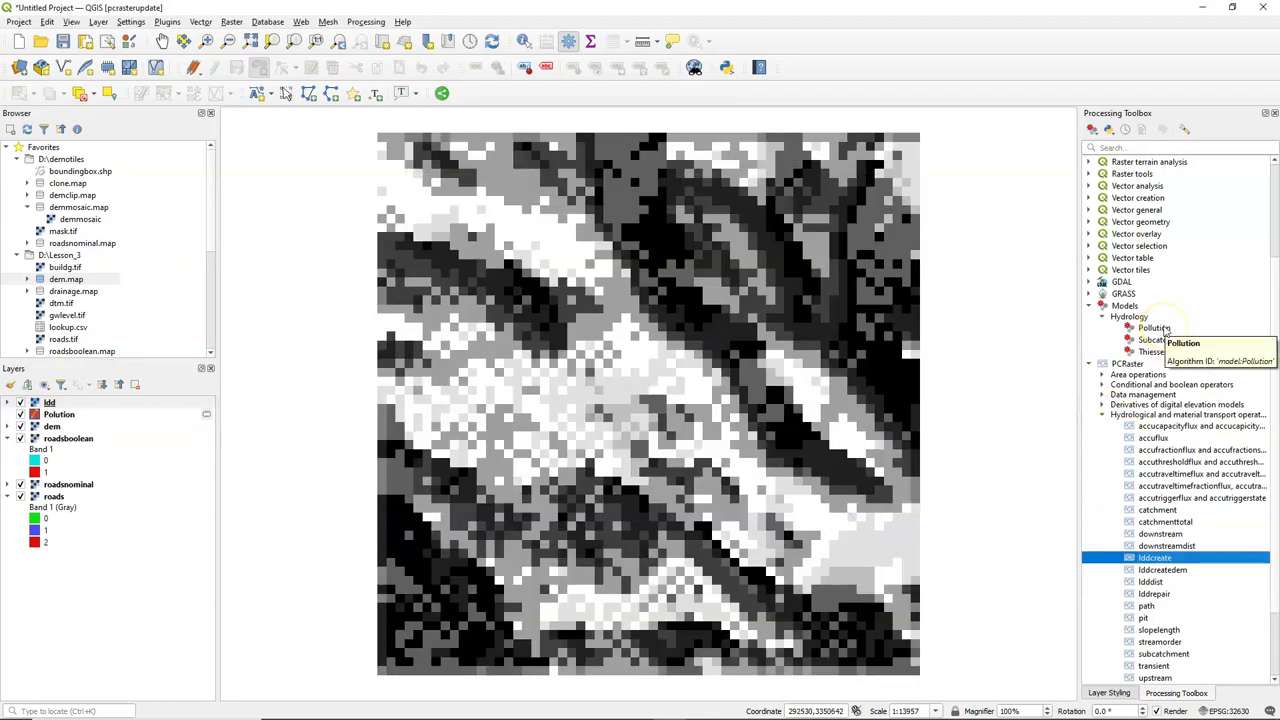
- Run the Pollution model with source Polution and field ID, then hide Spread LDD Result
double_click(1162, 329)
left_click(563, 241)
left_click(546, 244)
left_click(463, 273)
left_click(445, 272)
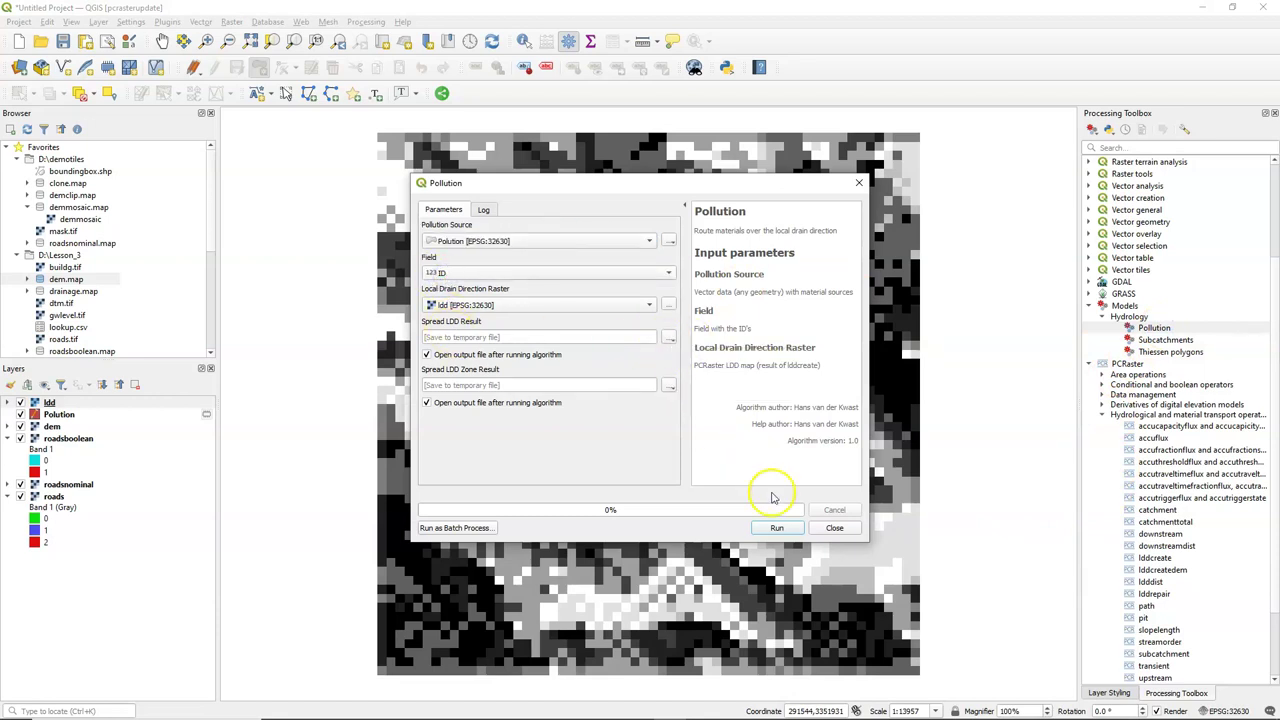
left_click(777, 528)
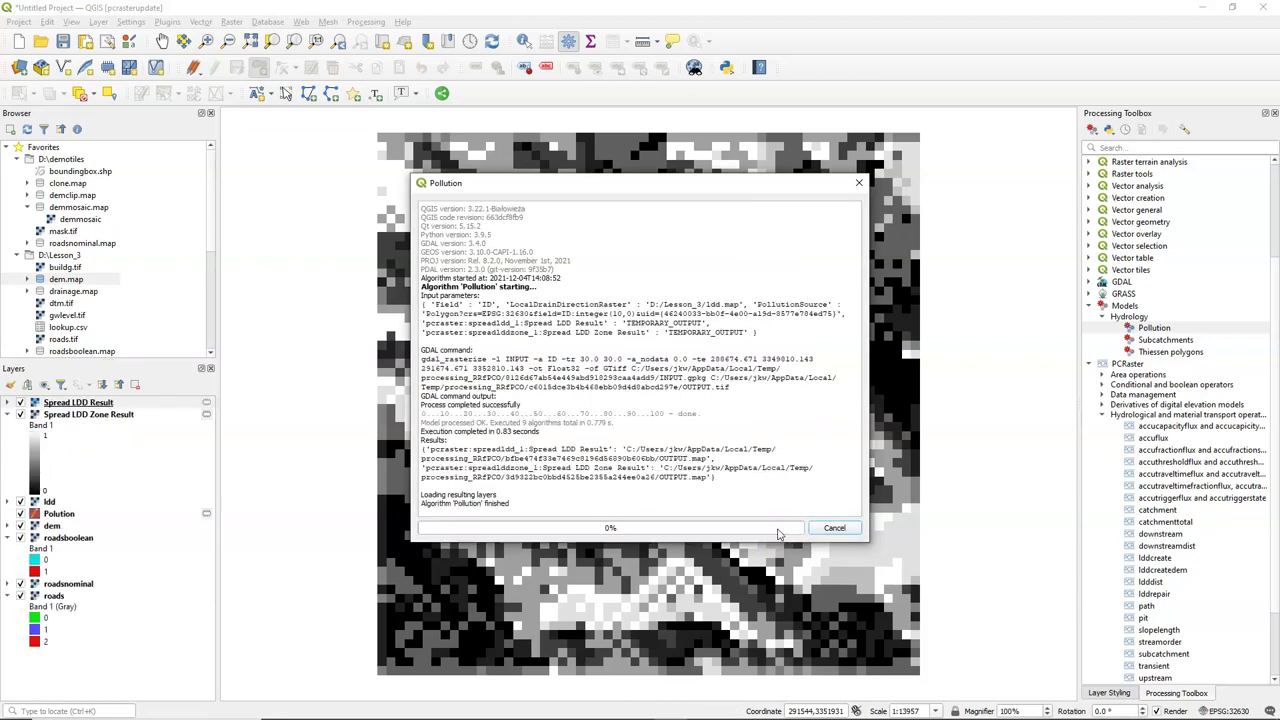
left_click(835, 528)
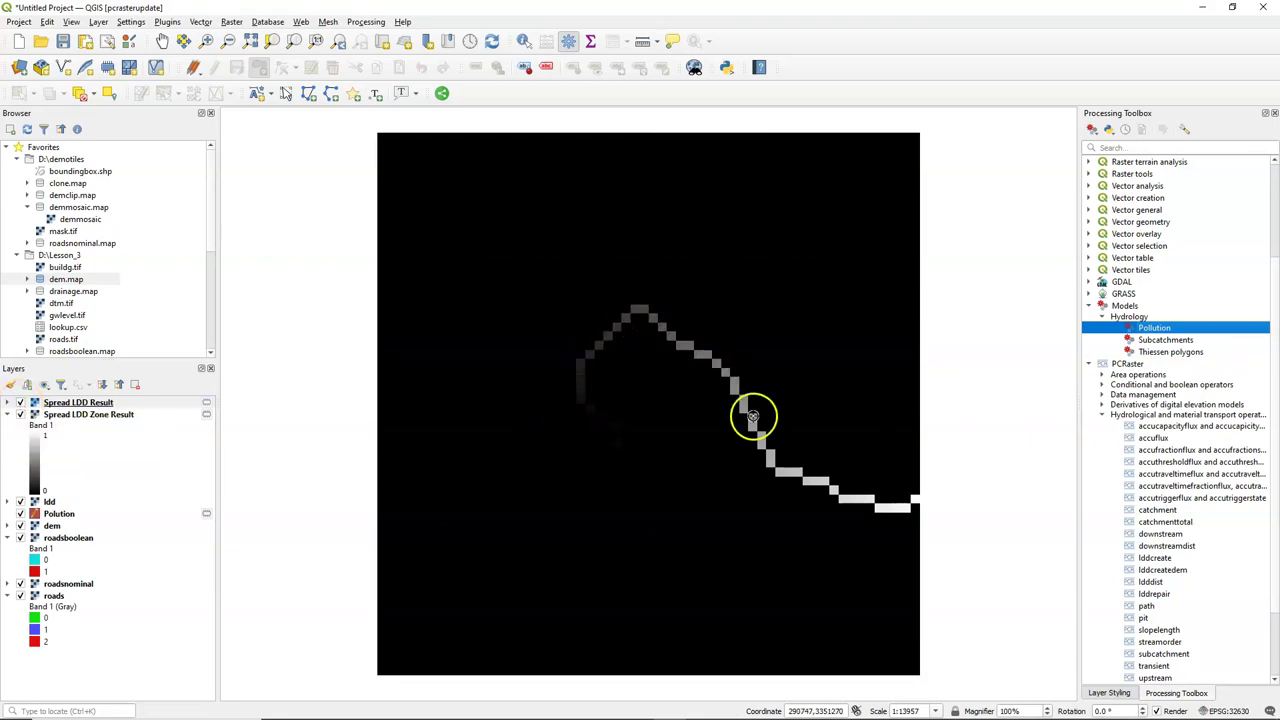
left_click(20, 403)
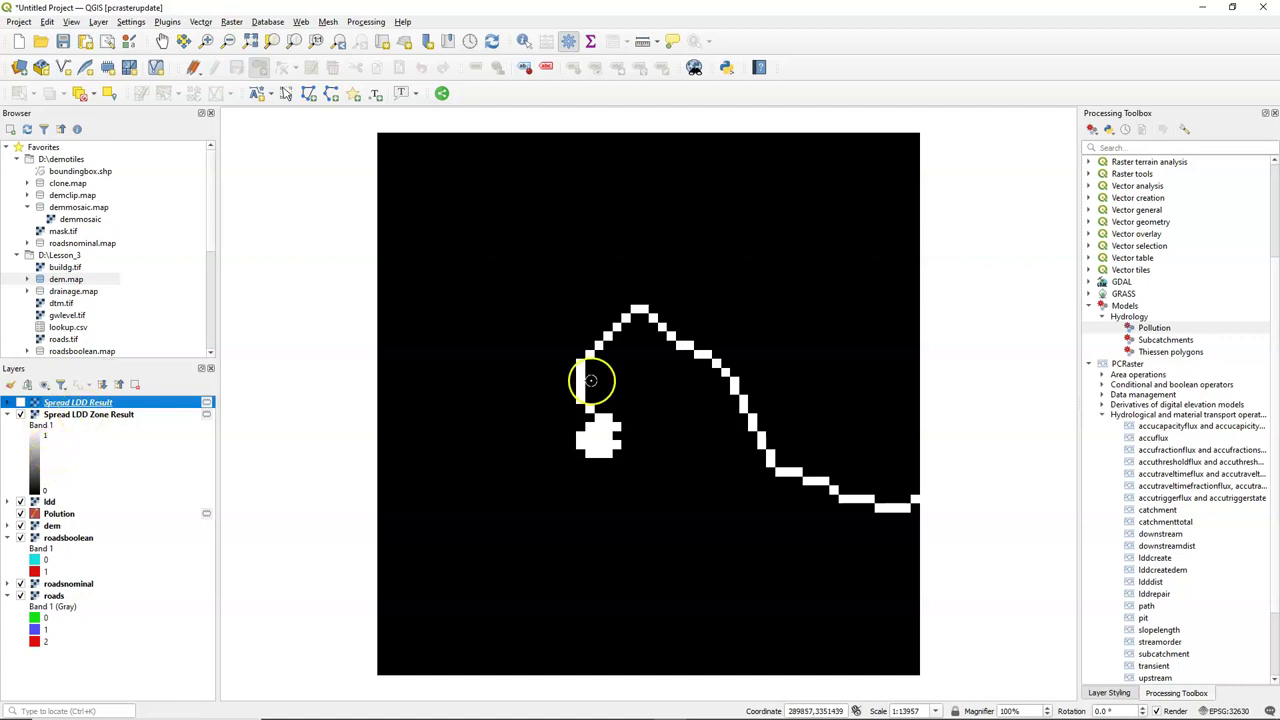
right_click(1157, 328)
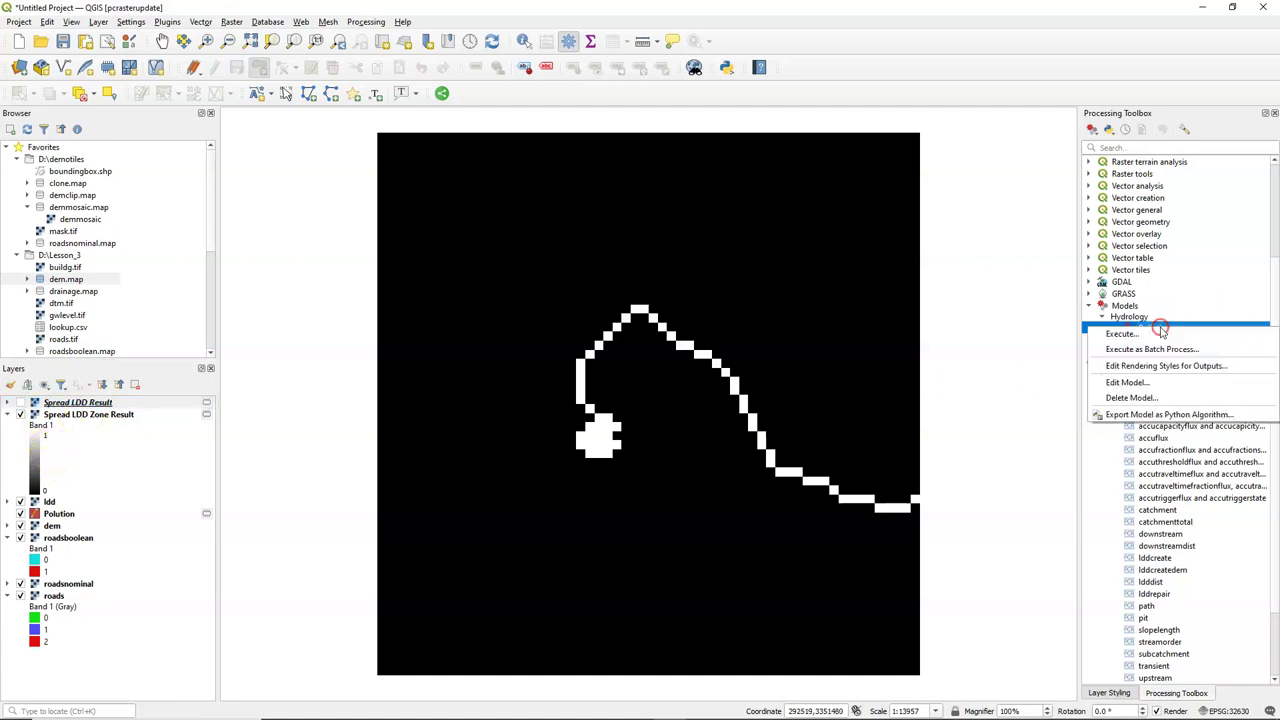
left_click(1127, 382)
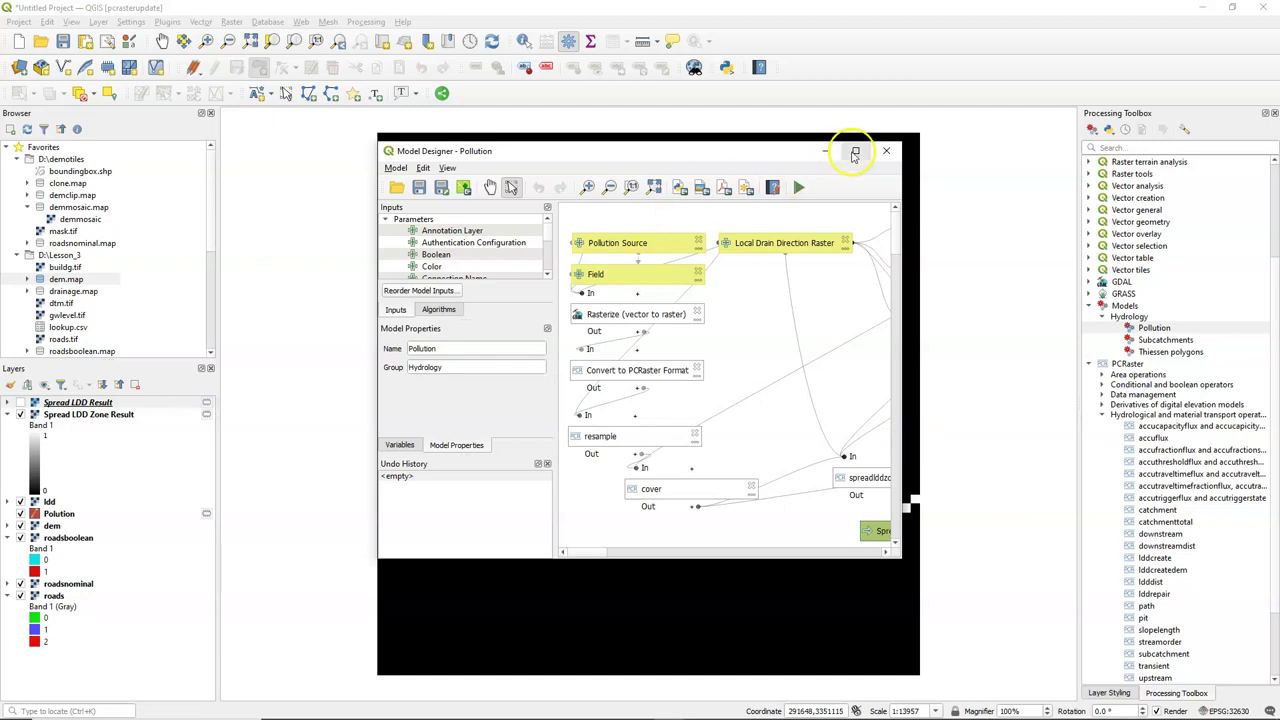
left_click(855, 152)
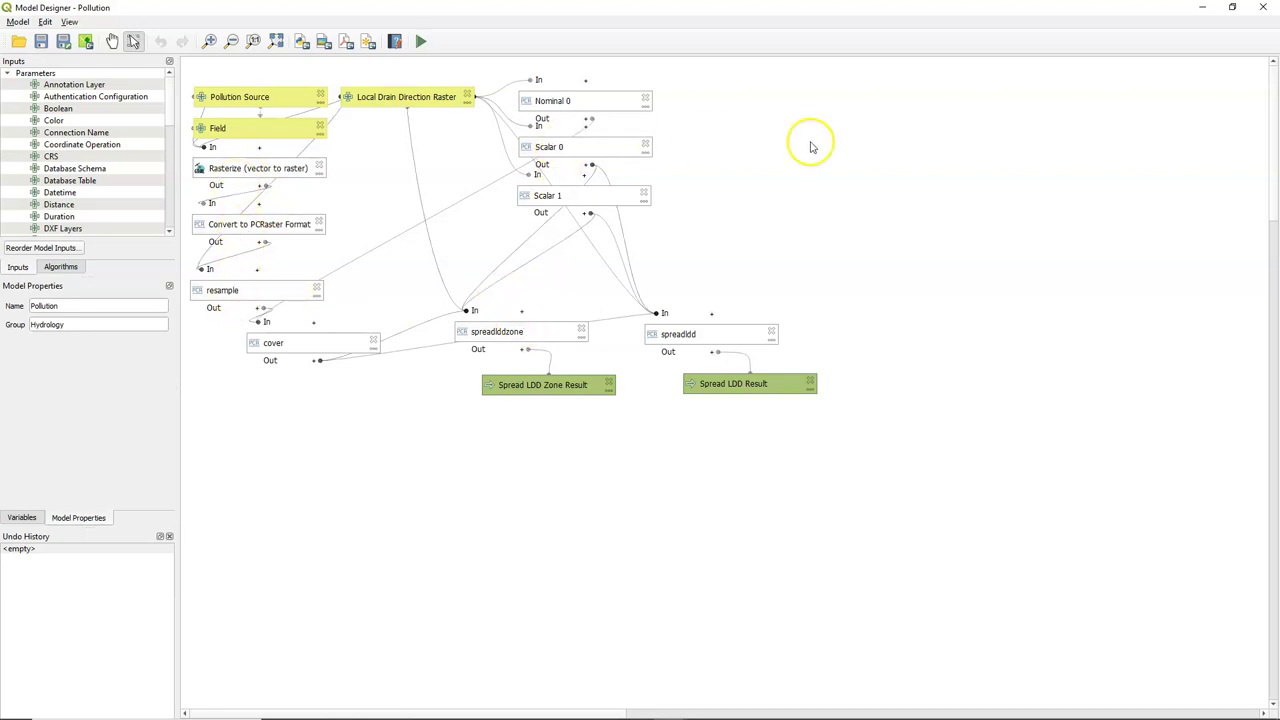
left_click(1267, 8)
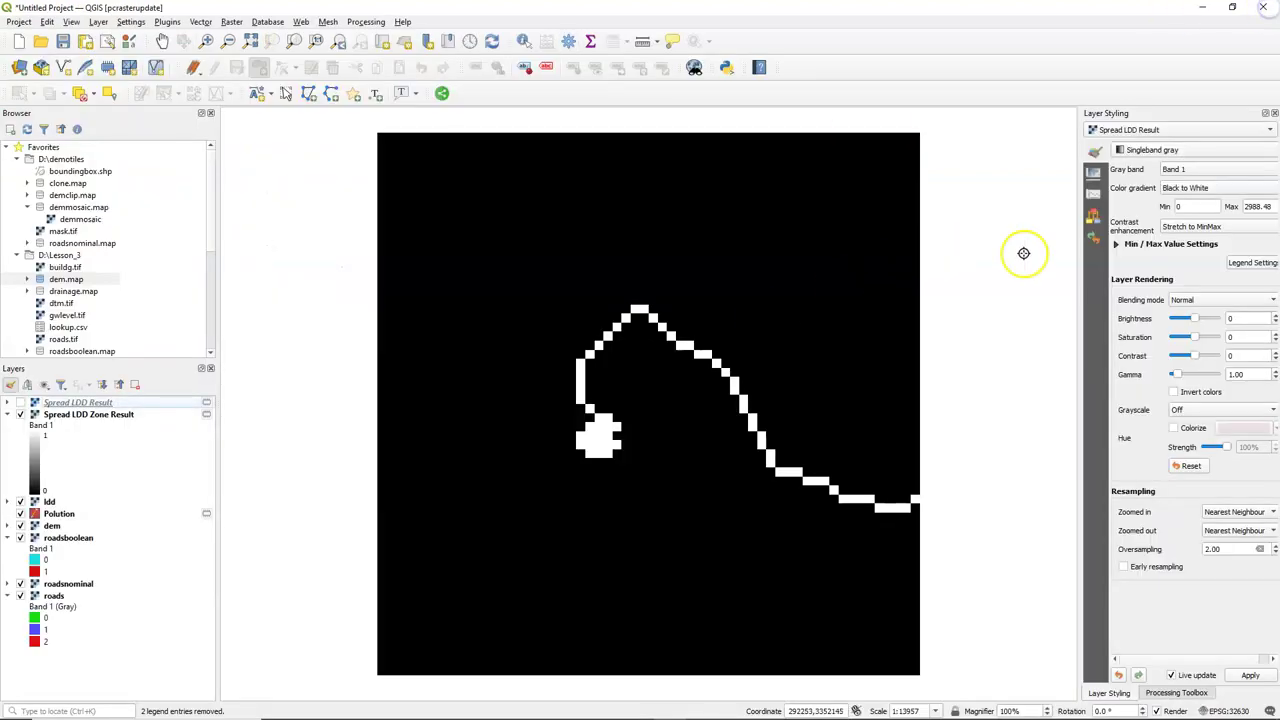
- Run the Subcatchments model on dem with minimum Strahler order 2
left_click(1172, 693)
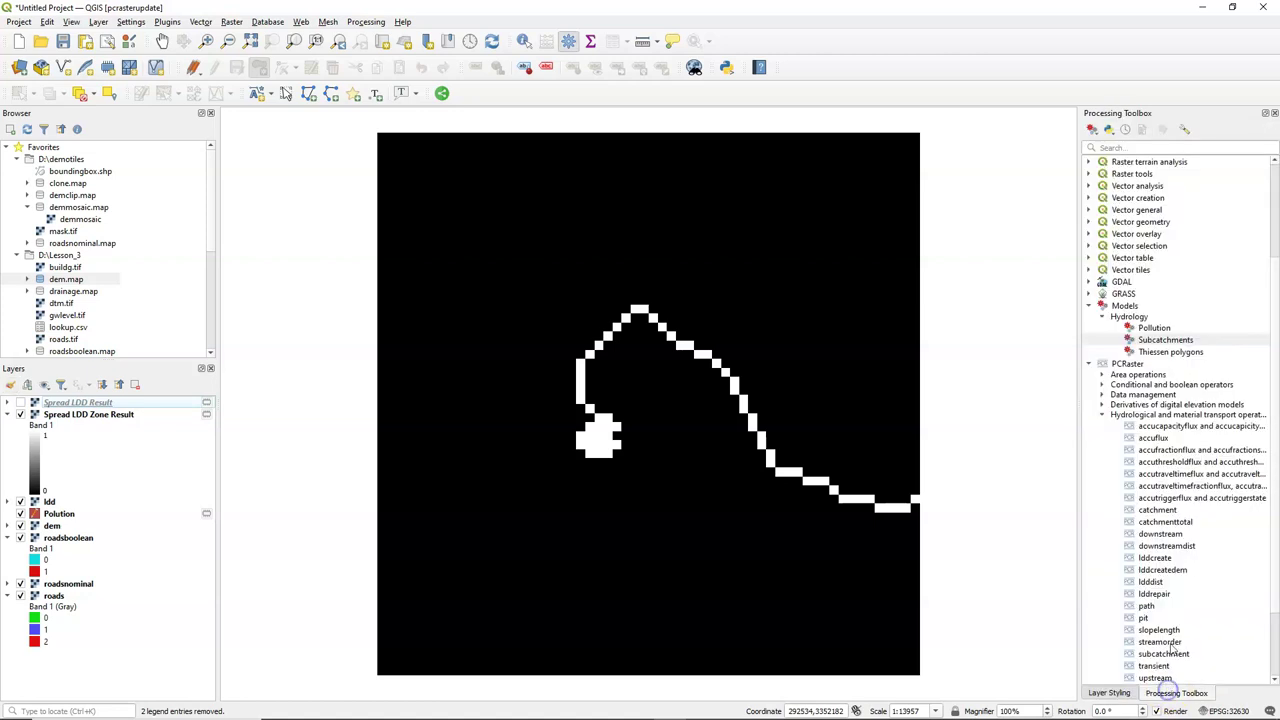
left_click(1166, 340)
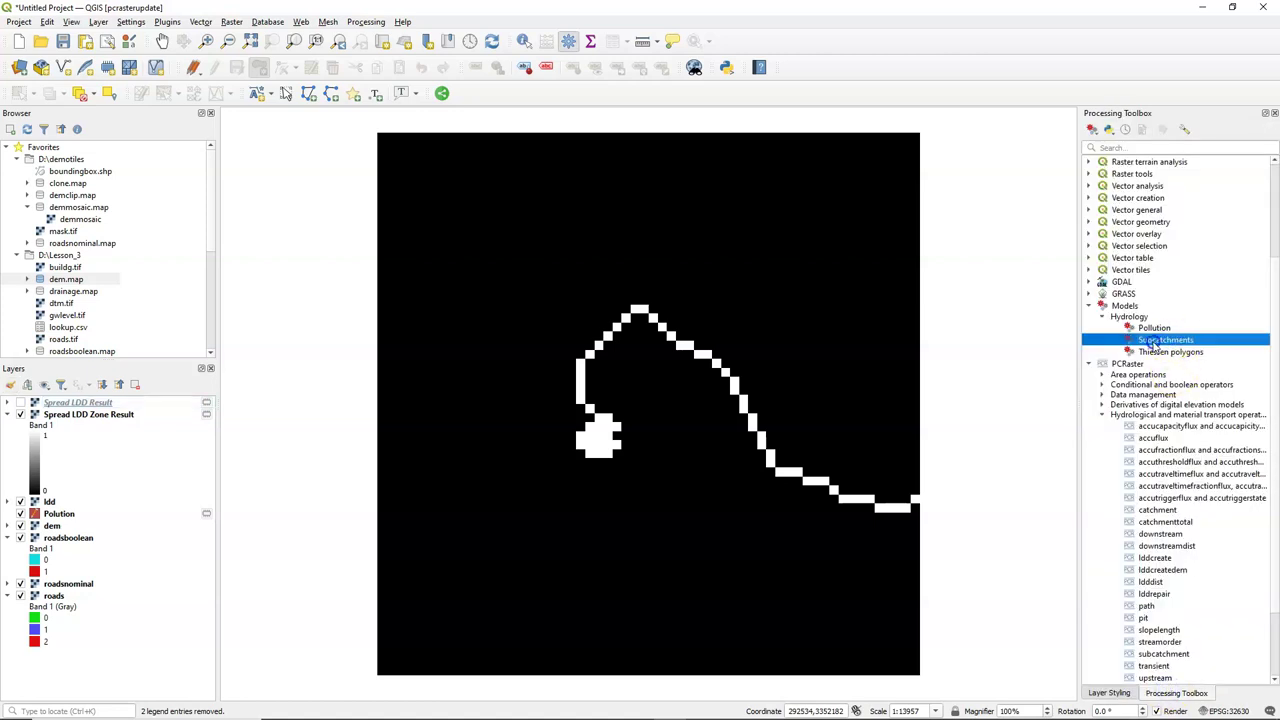
double_click(1152, 343)
left_click(484, 245)
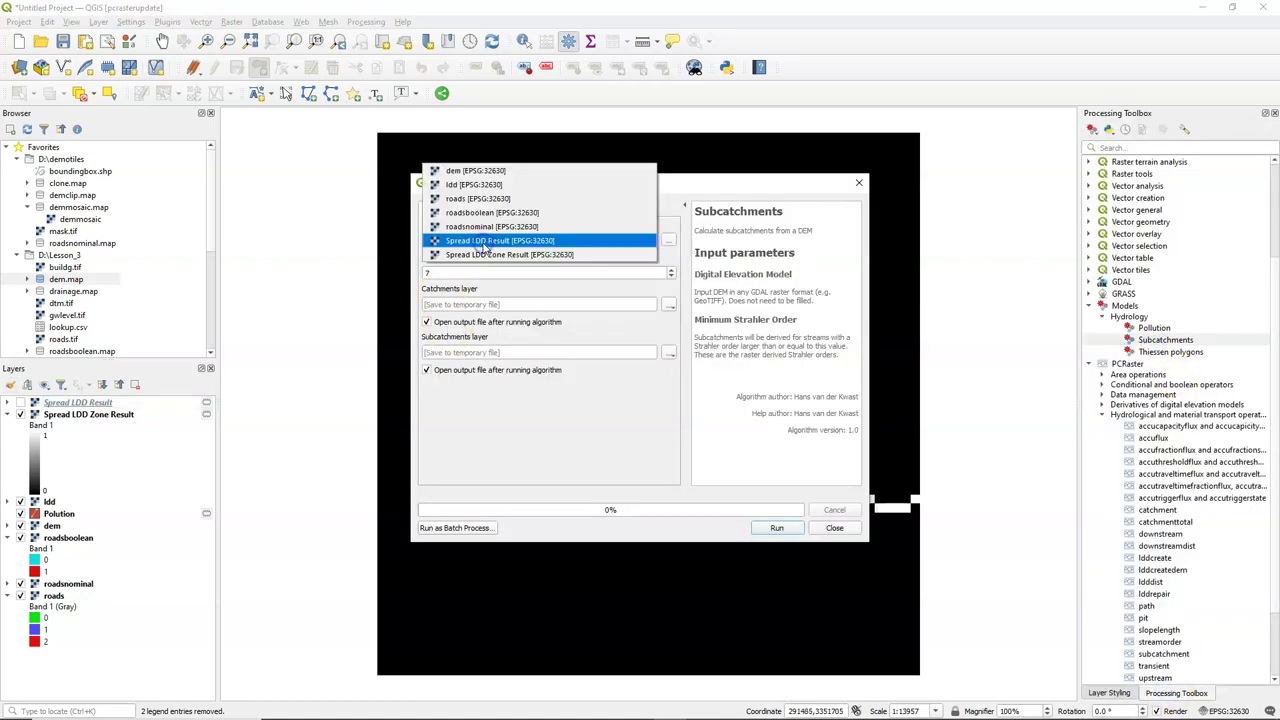
left_click(467, 172)
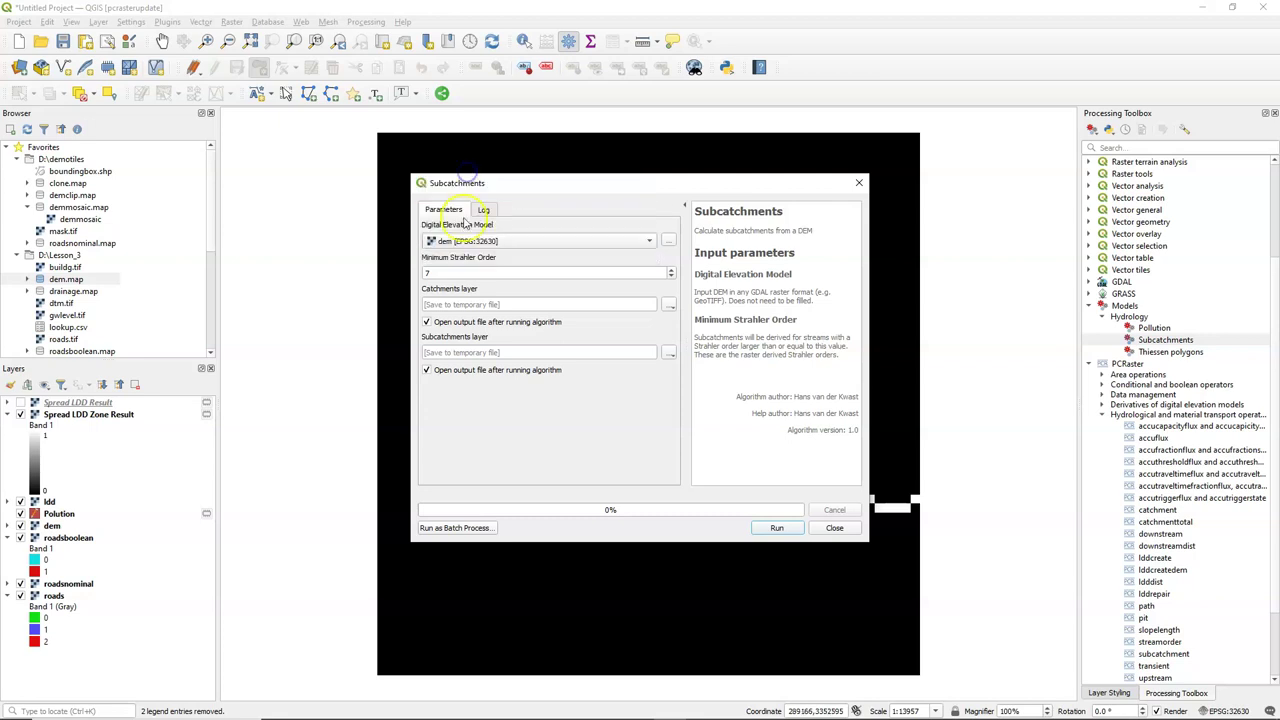
double_click(416, 273)
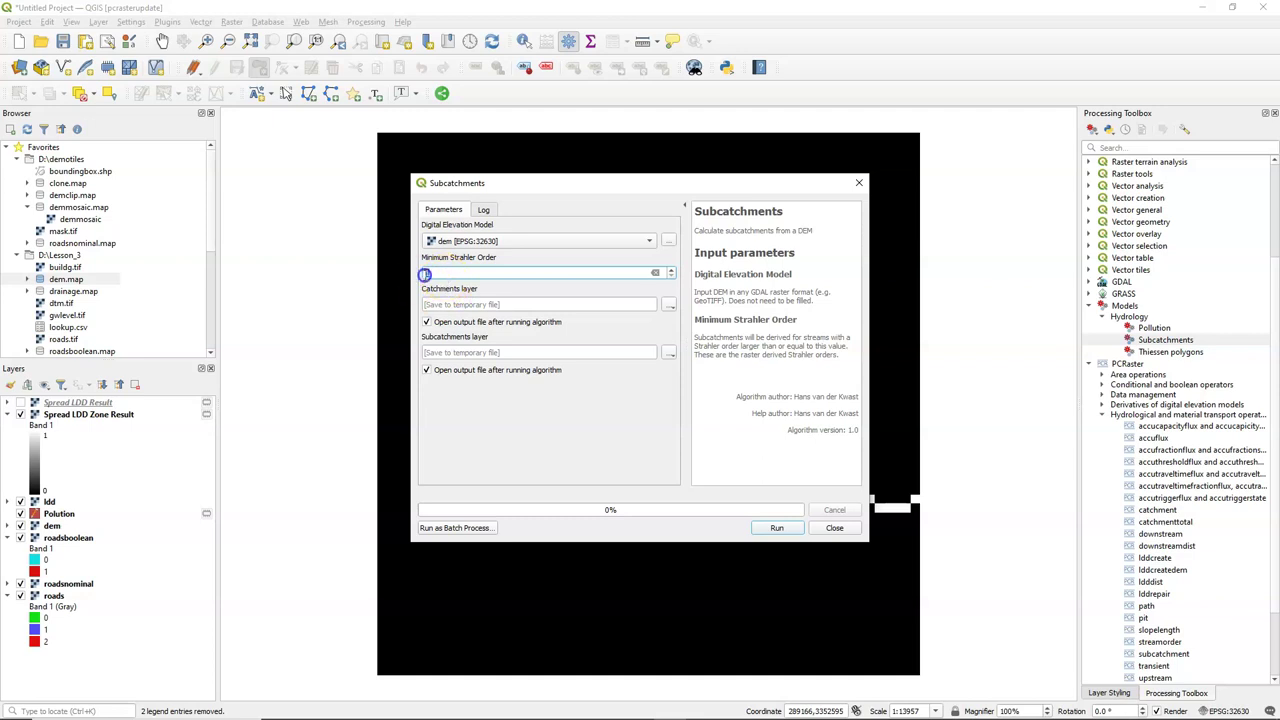
type("2")
left_click(770, 528)
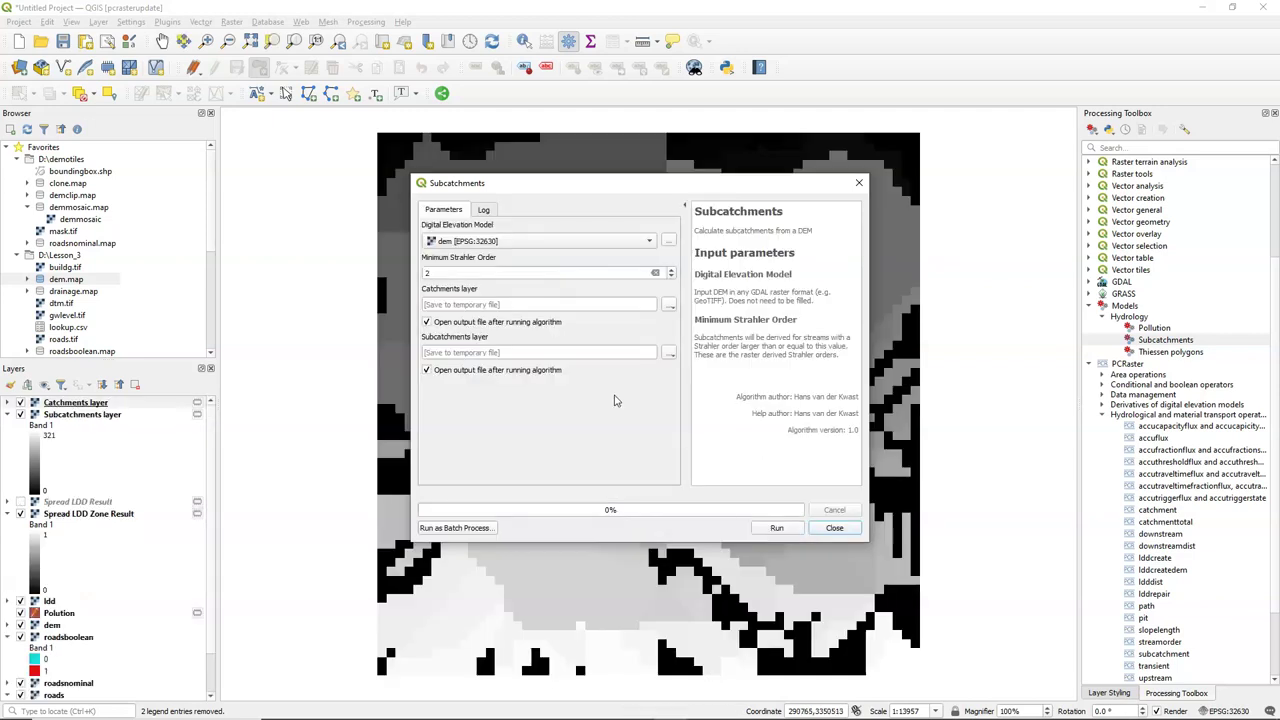
left_click(835, 528)
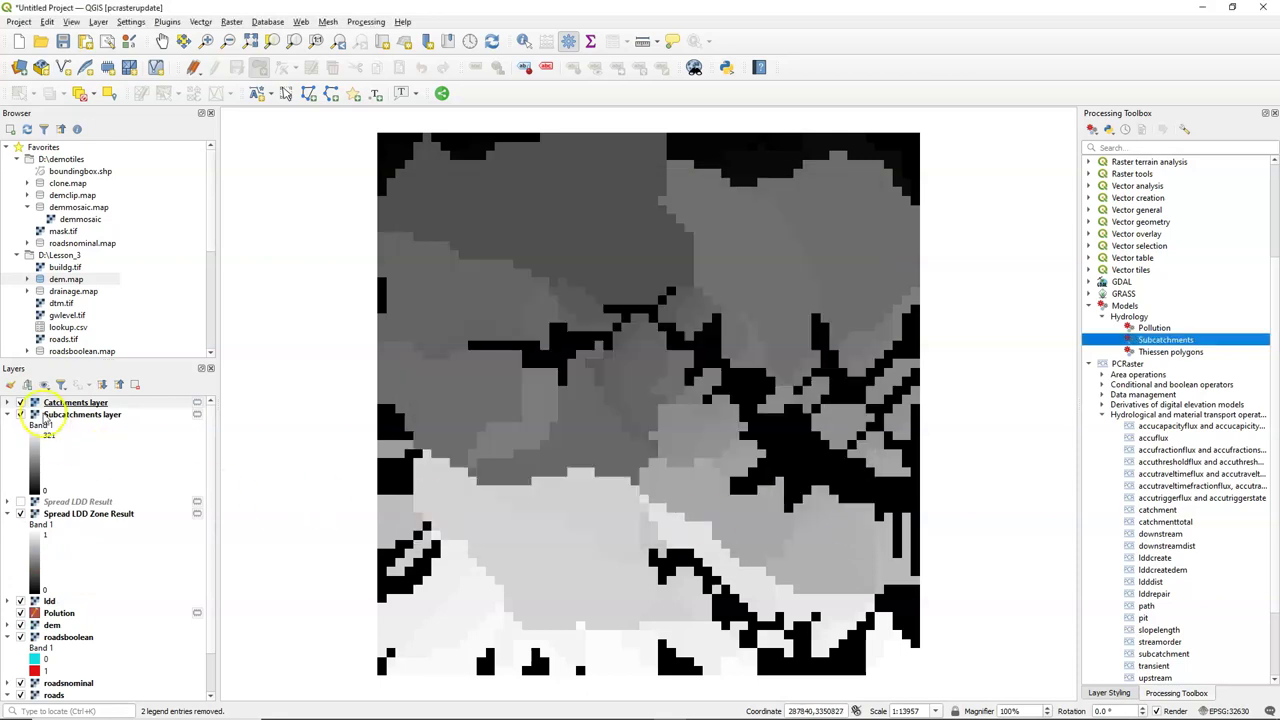
- Style the Catchments layer as paletted unique values, classified into random colours
left_click(60, 403)
left_click(11, 385)
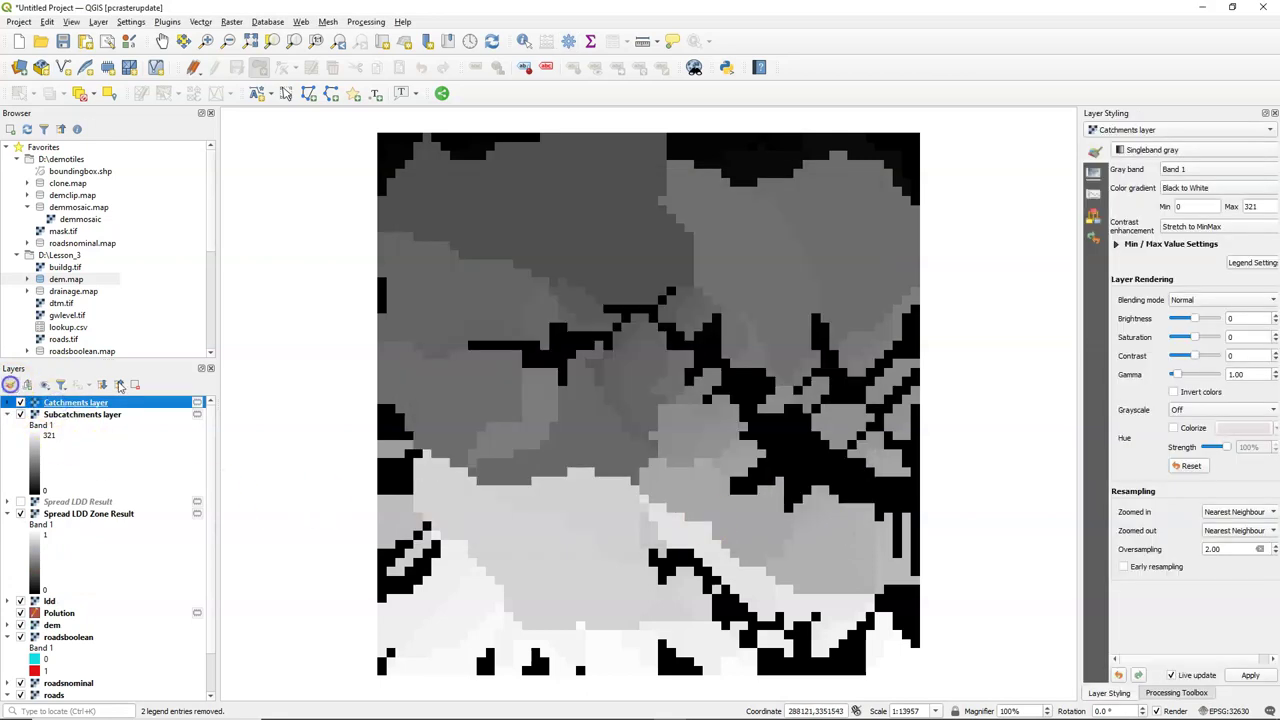
left_click(1185, 155)
left_click(1160, 135)
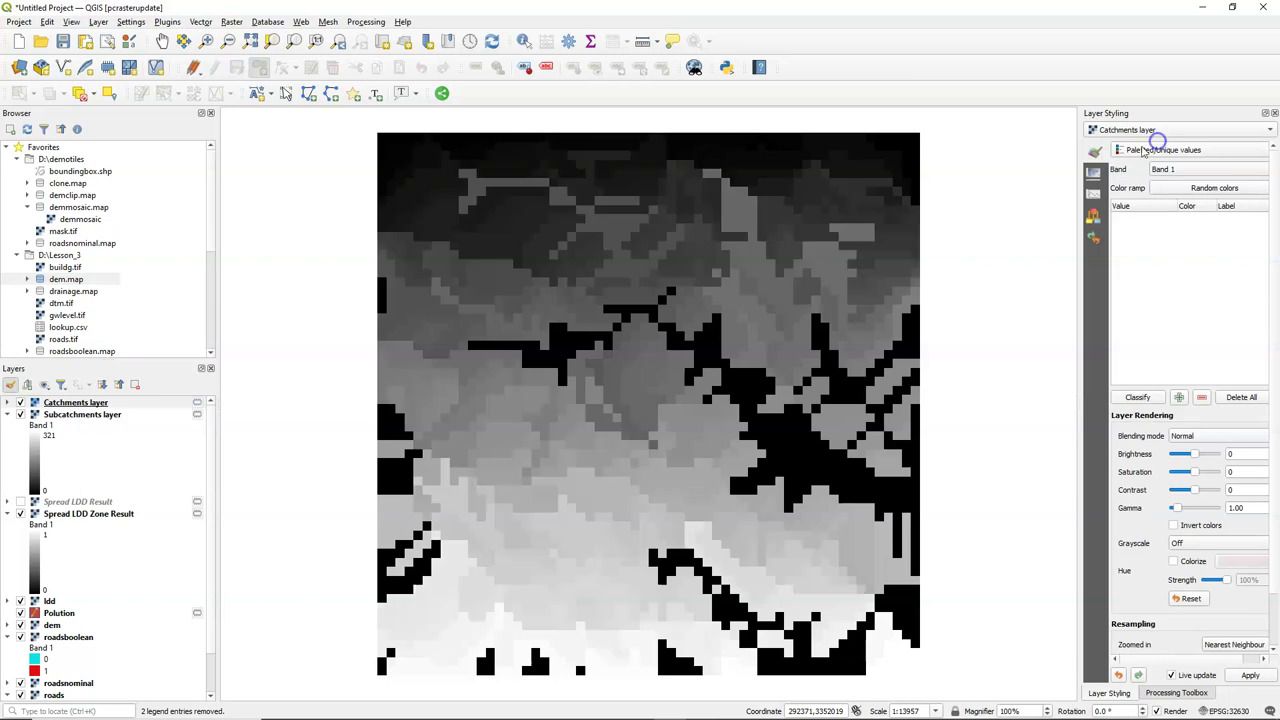
left_click(1138, 397)
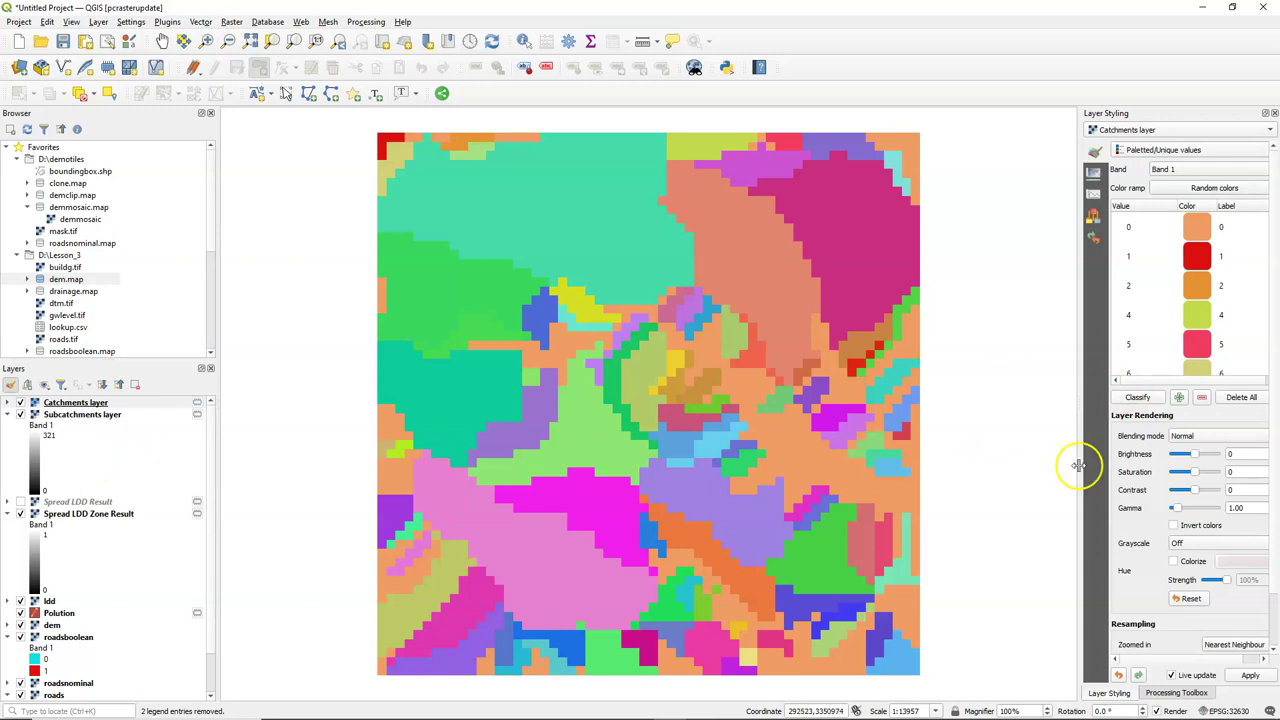
left_click(1195, 693)
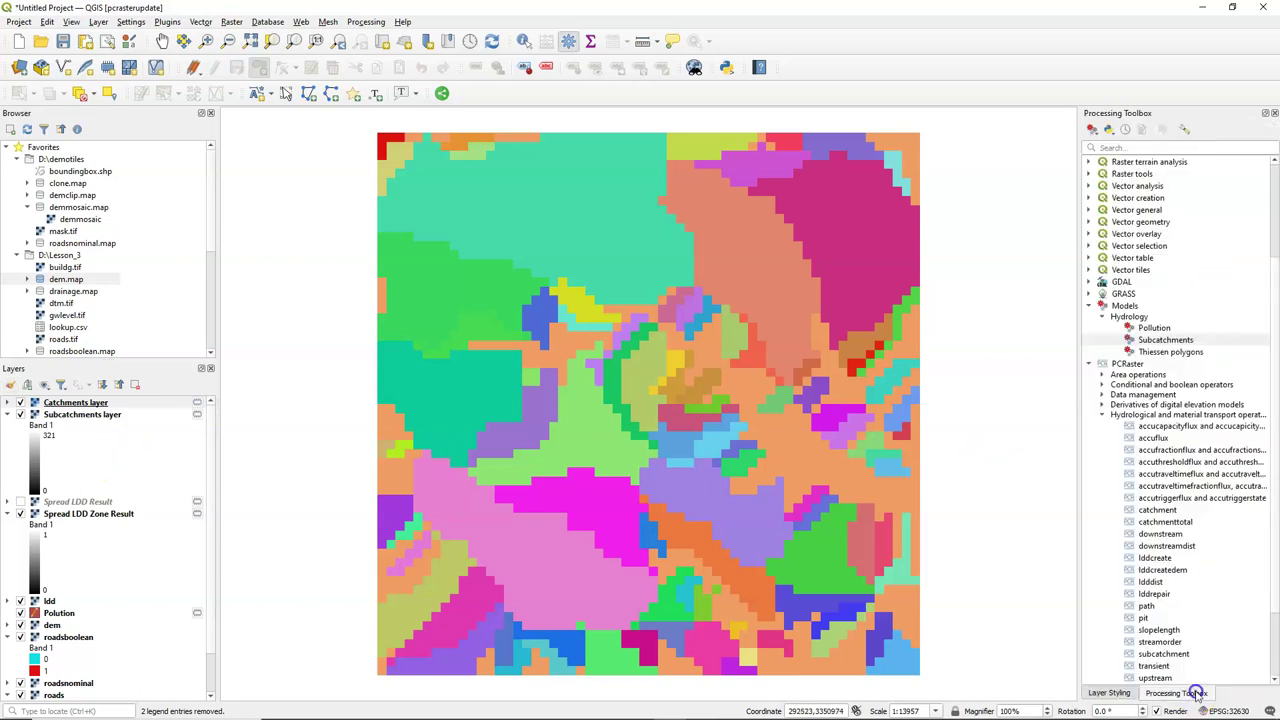
right_click(1165, 340)
left_click(1136, 396)
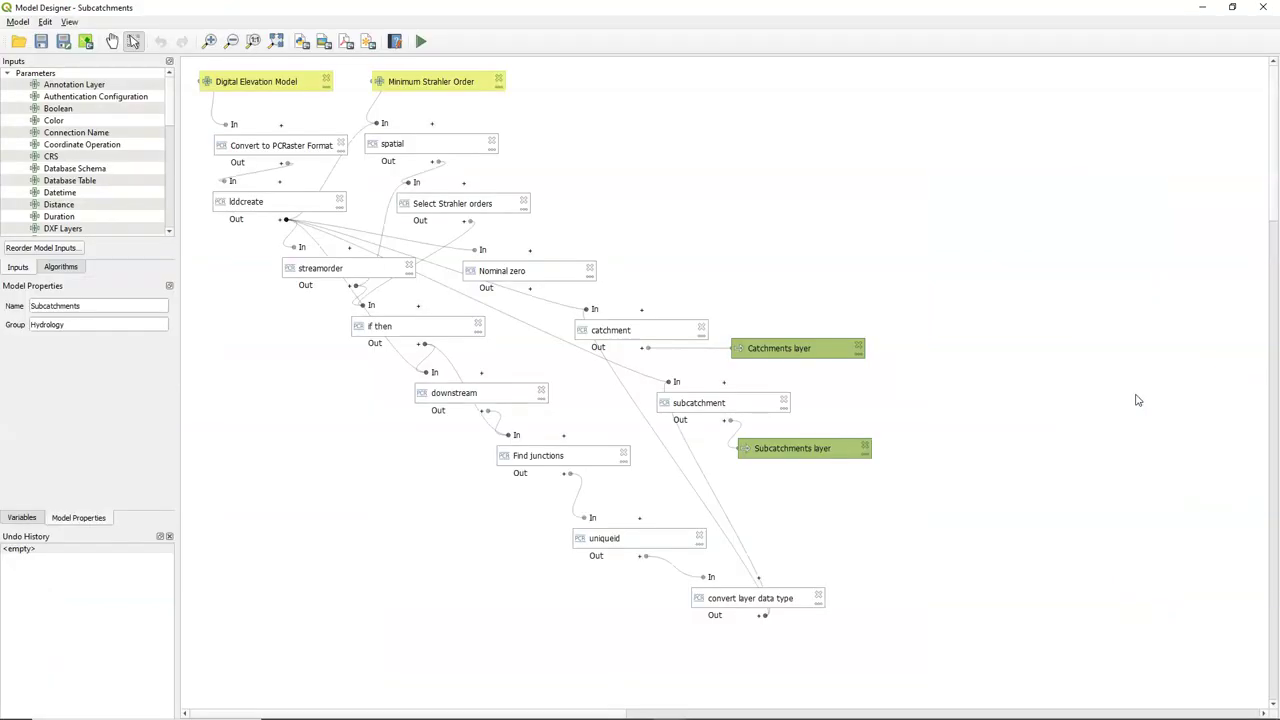
left_click(1266, 7)
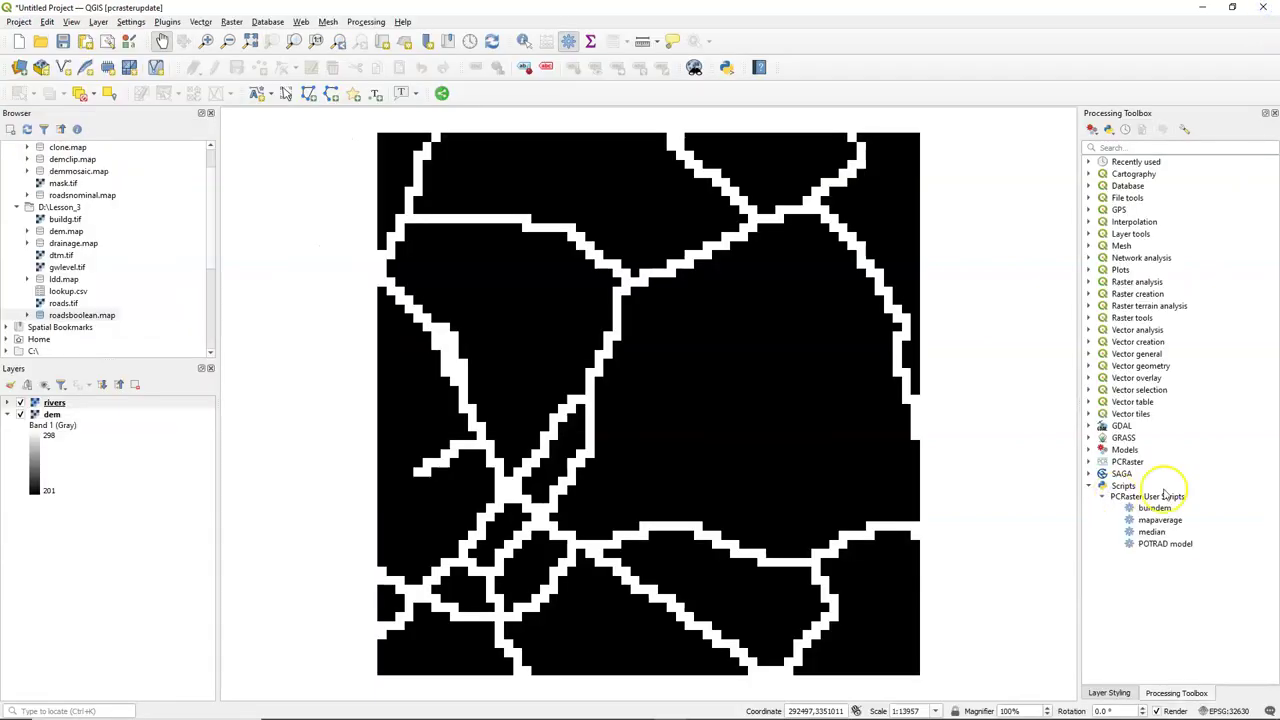
- Run the burndem script with dem as the DEM and rivers as the drainage
double_click(1155, 509)
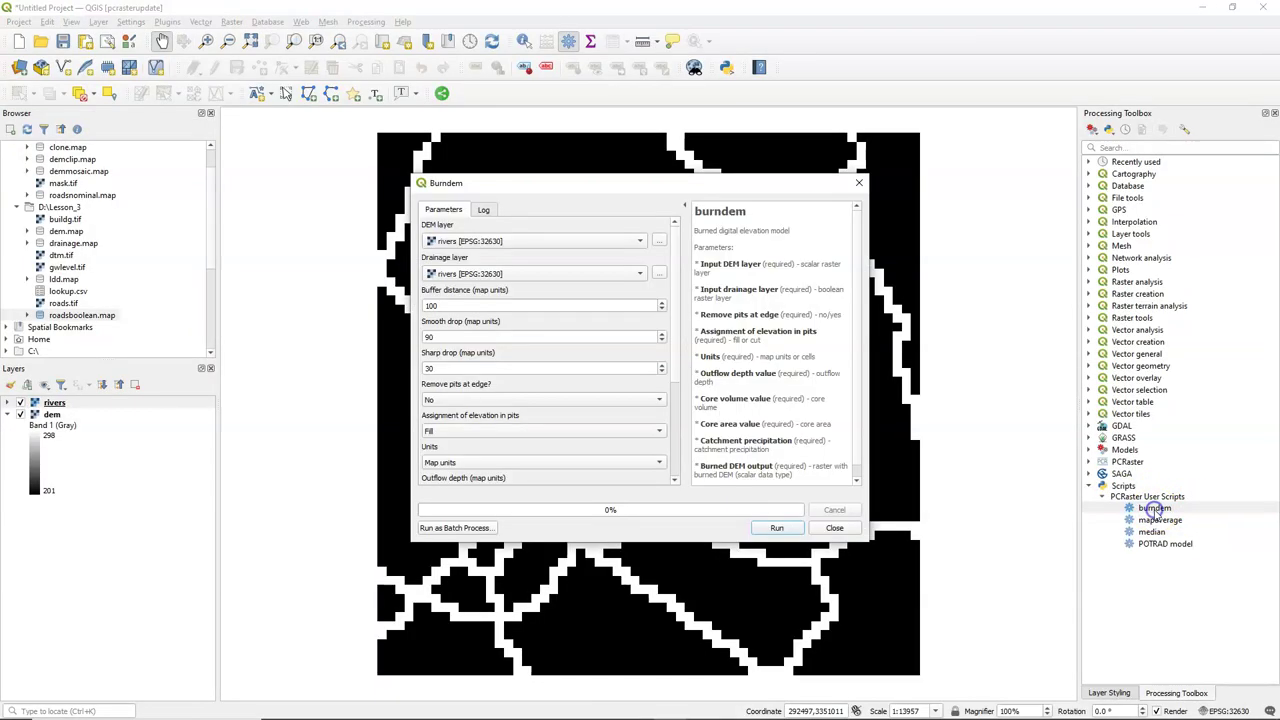
left_click(466, 241)
left_click(472, 221)
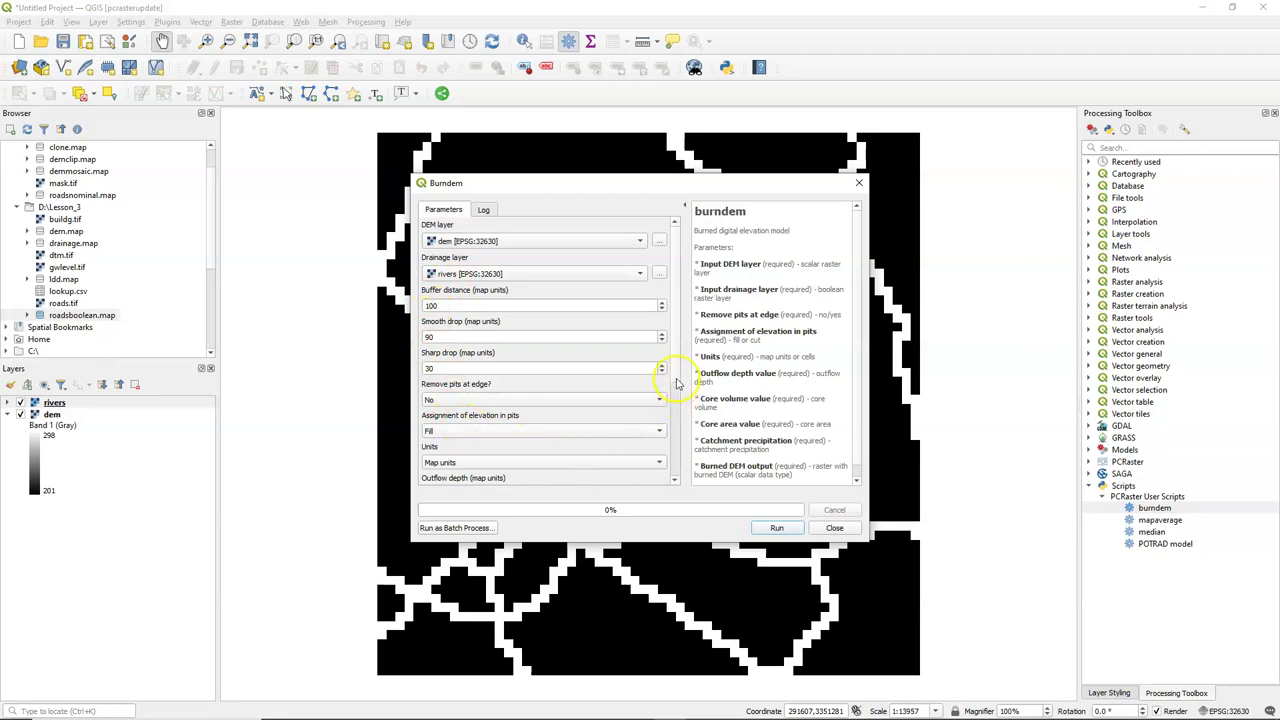
left_click_drag(675, 380, 673, 483)
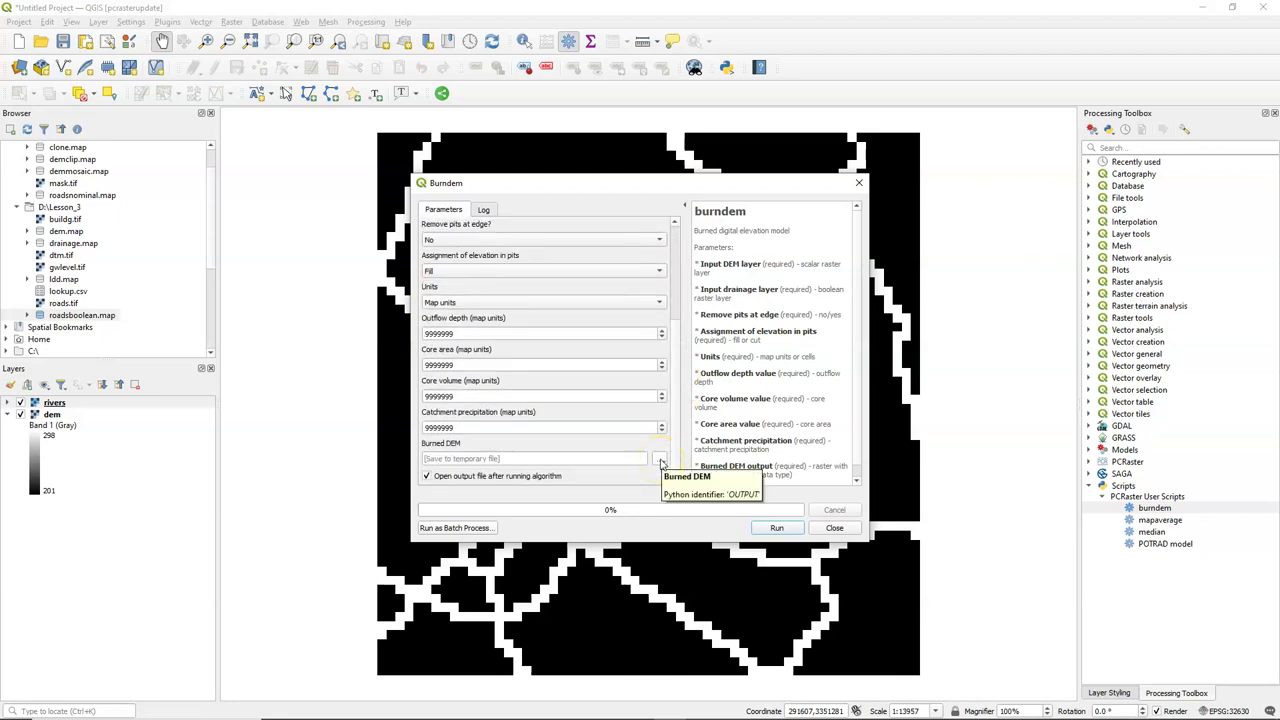
left_click(774, 526)
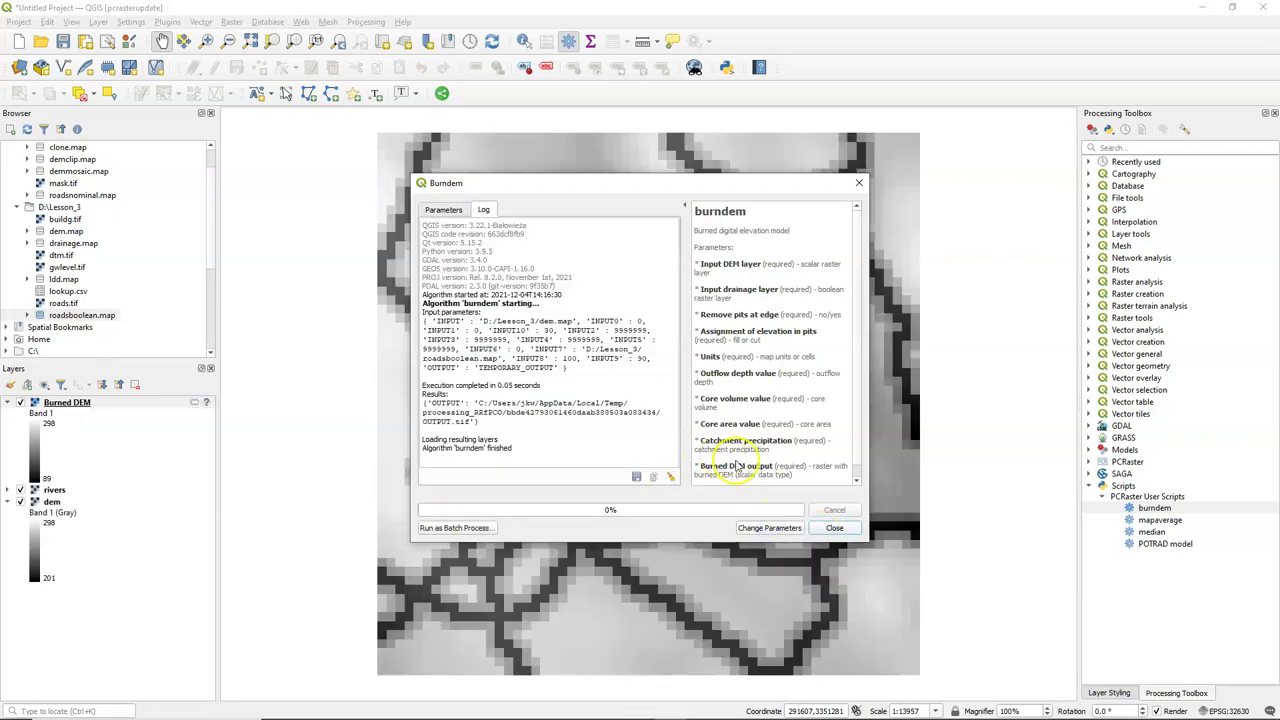
left_click(836, 528)
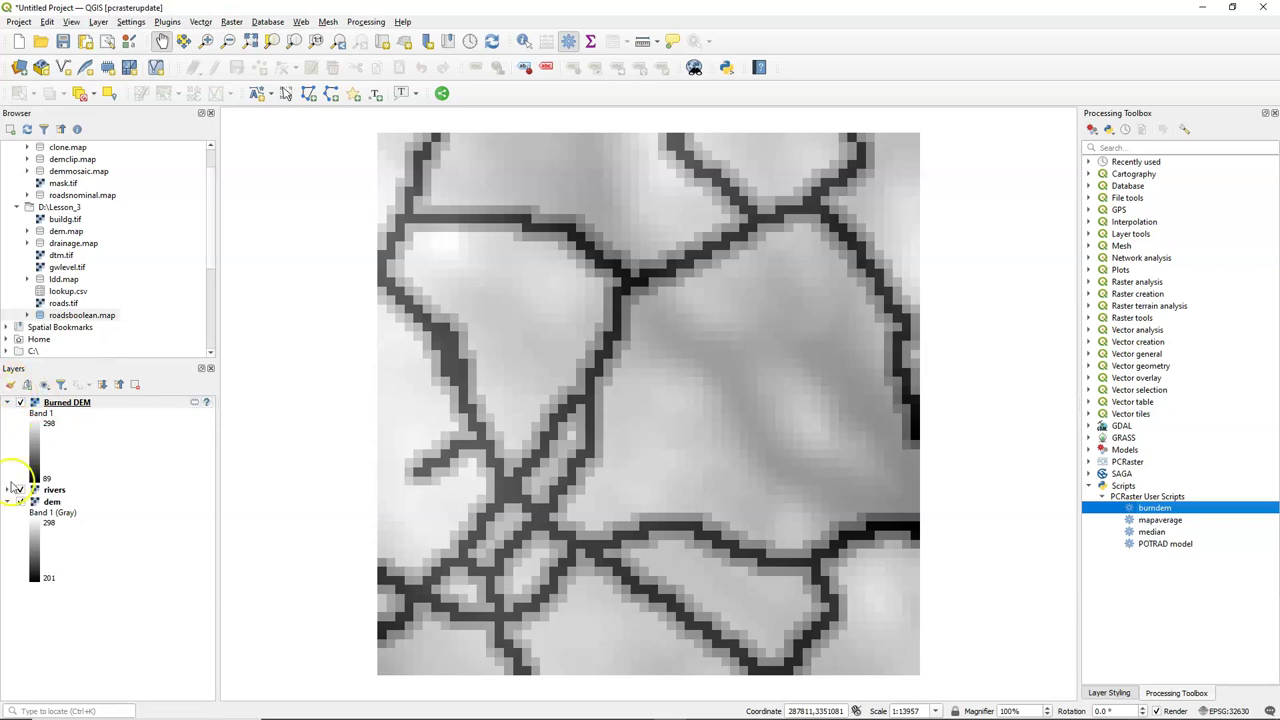
- Hide Burned DEM and rivers, and render dem as singleband pseudocolor with the Viridis ramp
left_click(52, 500)
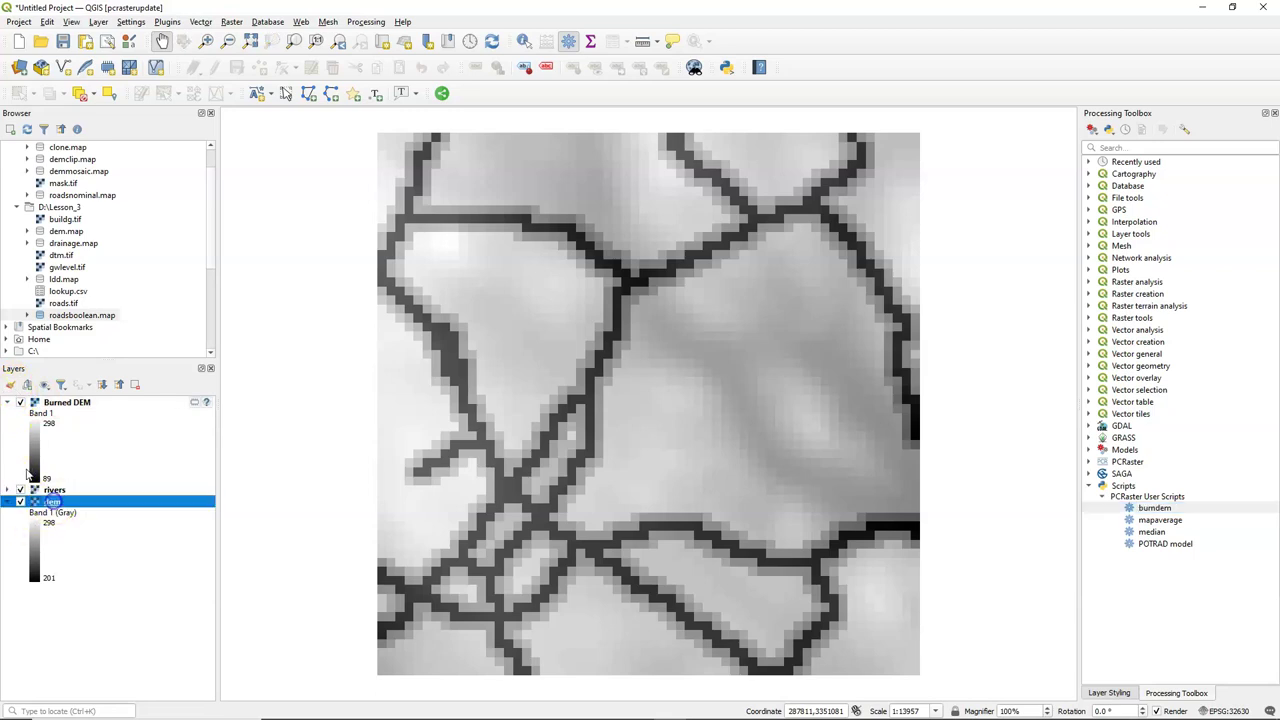
left_click(20, 402)
left_click(20, 489)
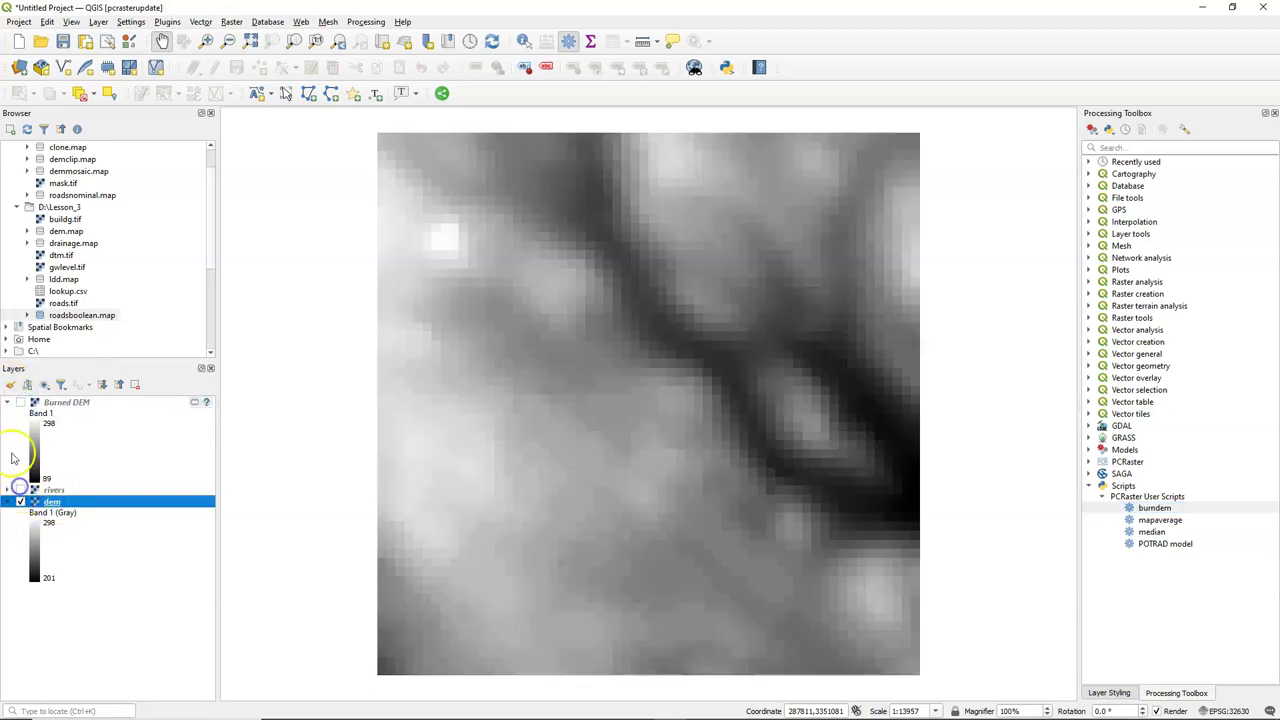
left_click(10, 385)
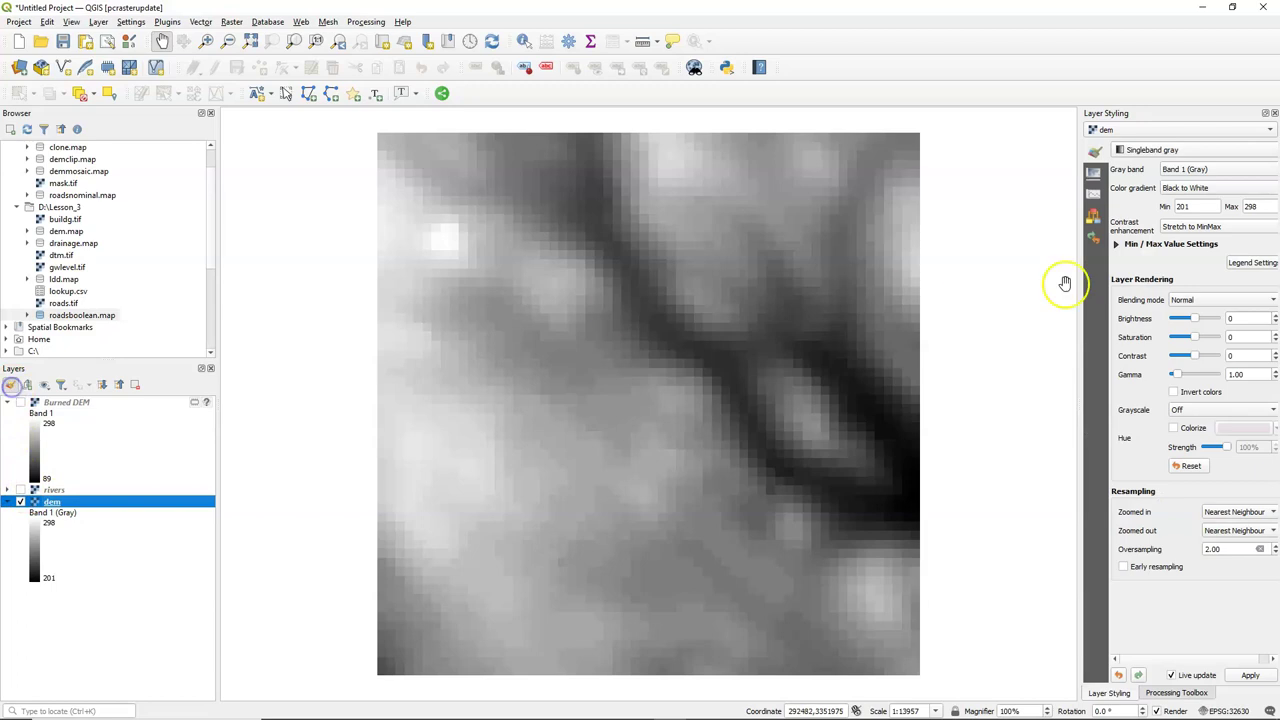
left_click_drag(1078, 142, 994, 142)
left_click(1058, 149)
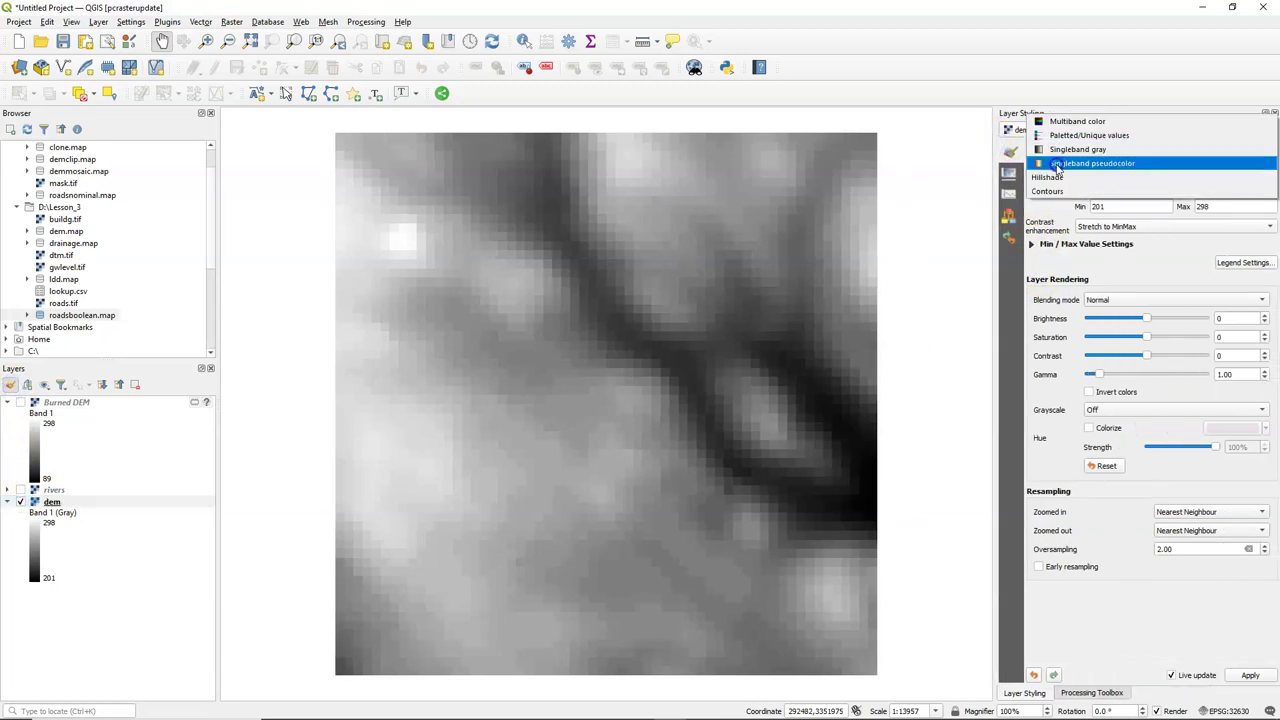
left_click(1055, 164)
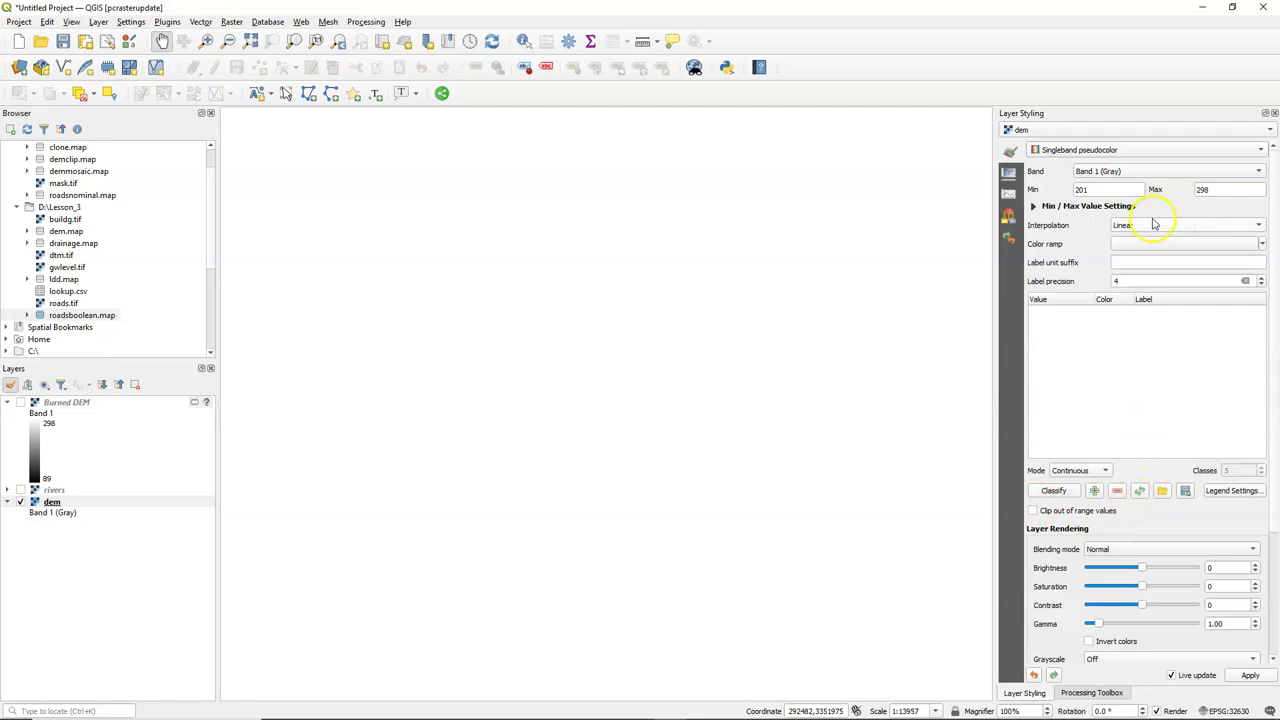
left_click(1262, 243)
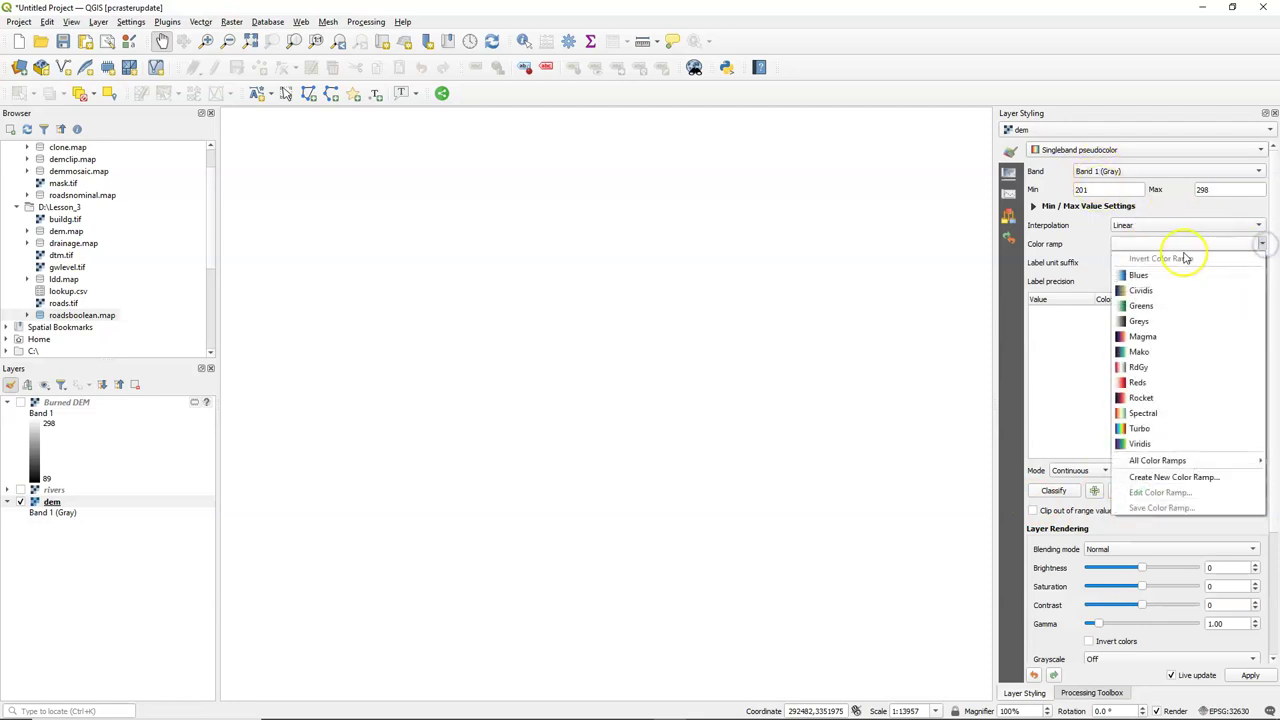
left_click(1140, 443)
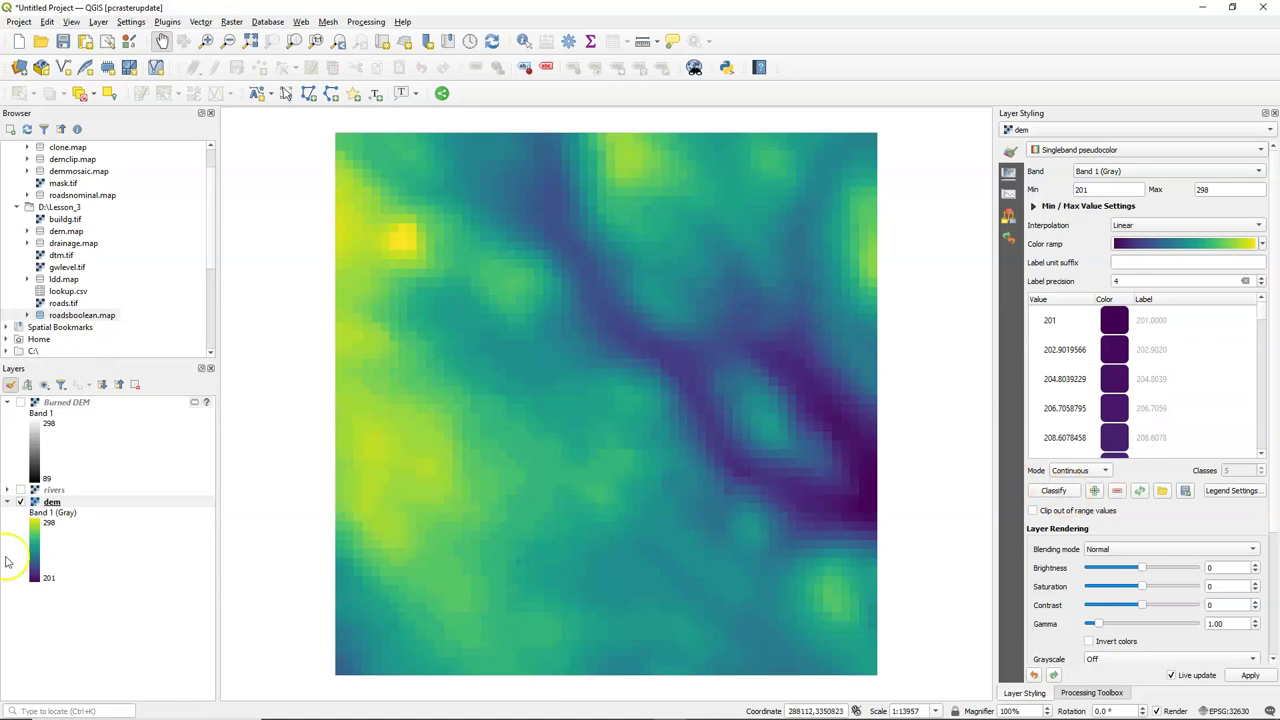
- Copy the dem layer's style and paste it onto Burned DEM
right_click(38, 512)
mouse_move(186, 468)
left_click(262, 469)
left_click(52, 402)
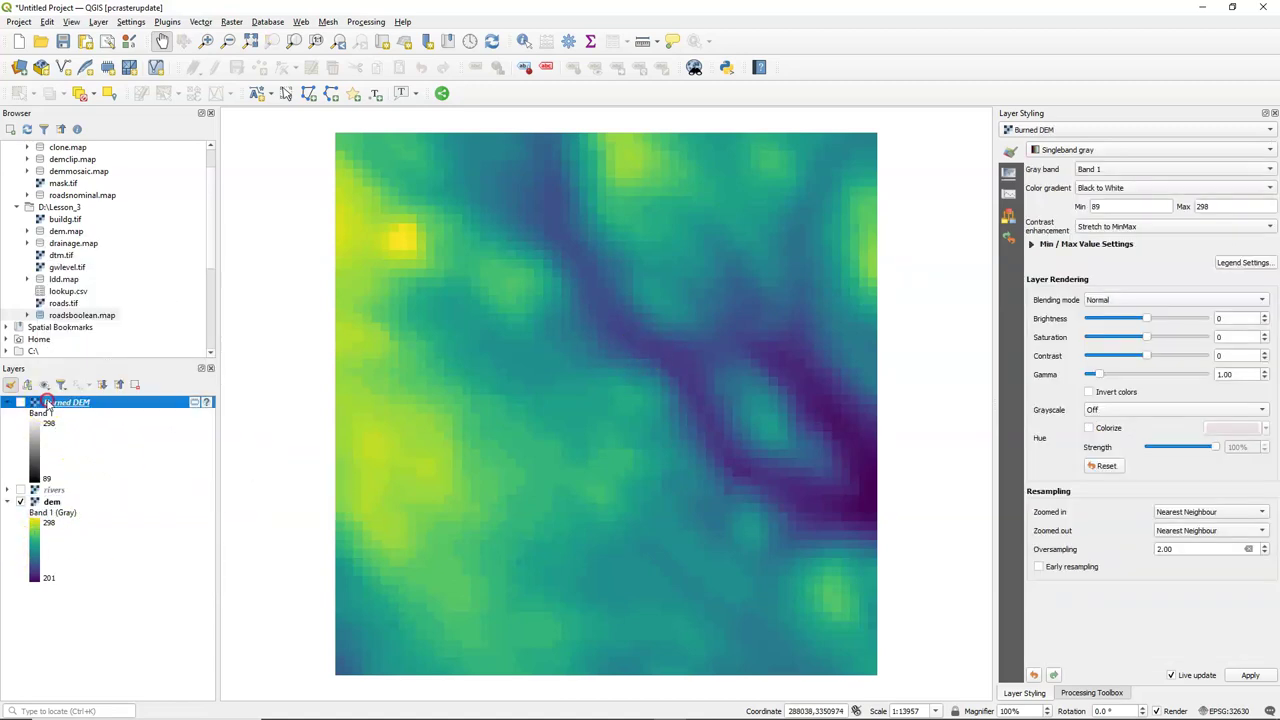
right_click(50, 402)
mouse_move(150, 630)
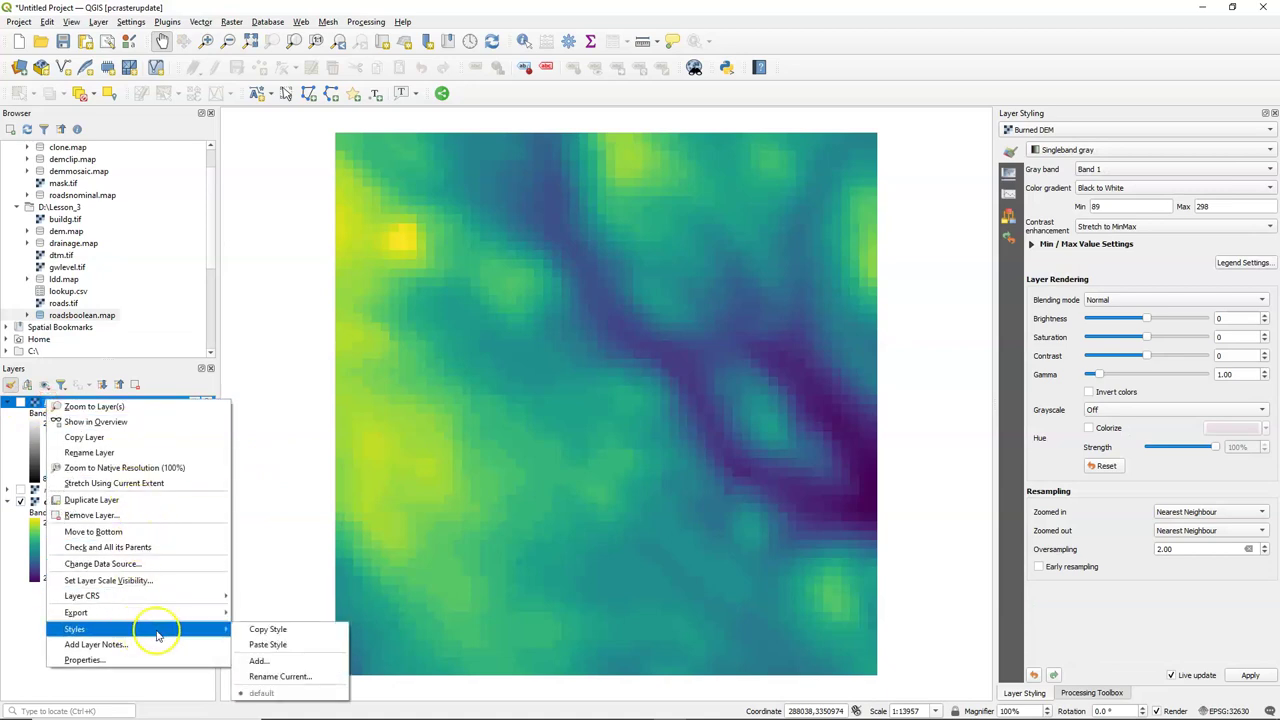
left_click(258, 645)
- Toggle Burned DEM on and off to compare it against dem
left_click(20, 403)
left_click(20, 403)
left_click(20, 403)
left_click(20, 403)
left_click(20, 403)
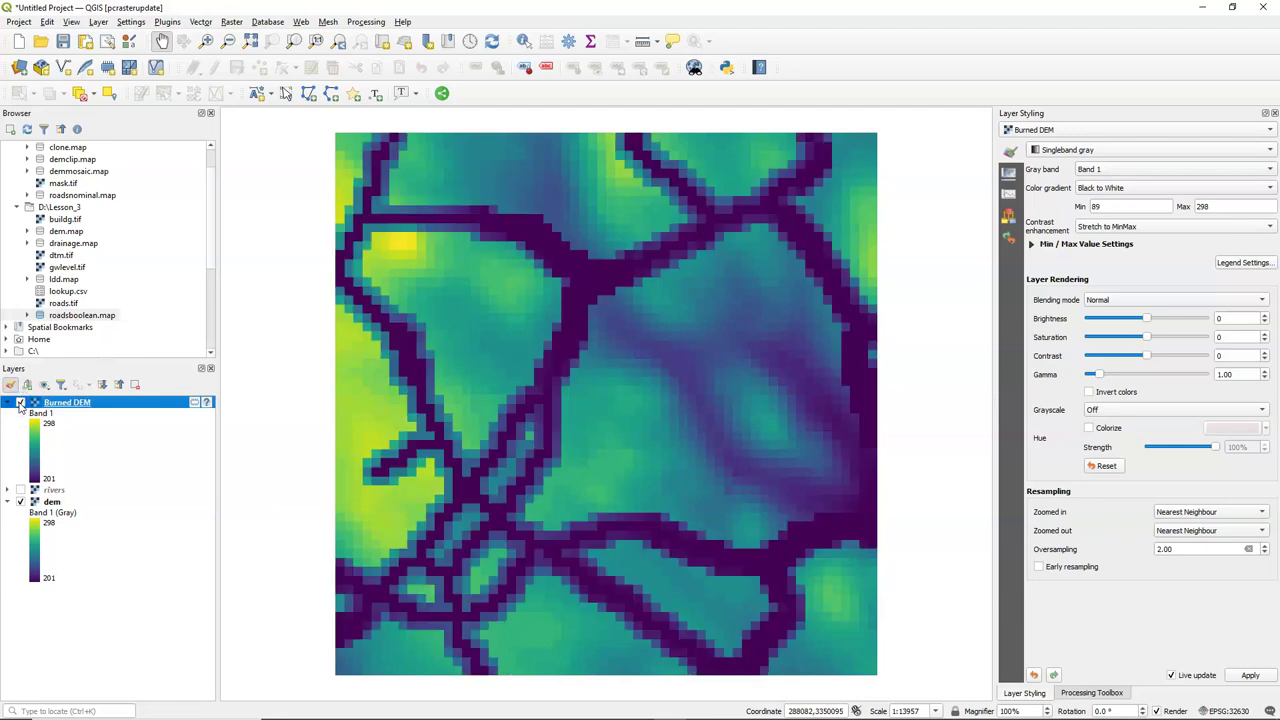
left_click(1090, 693)
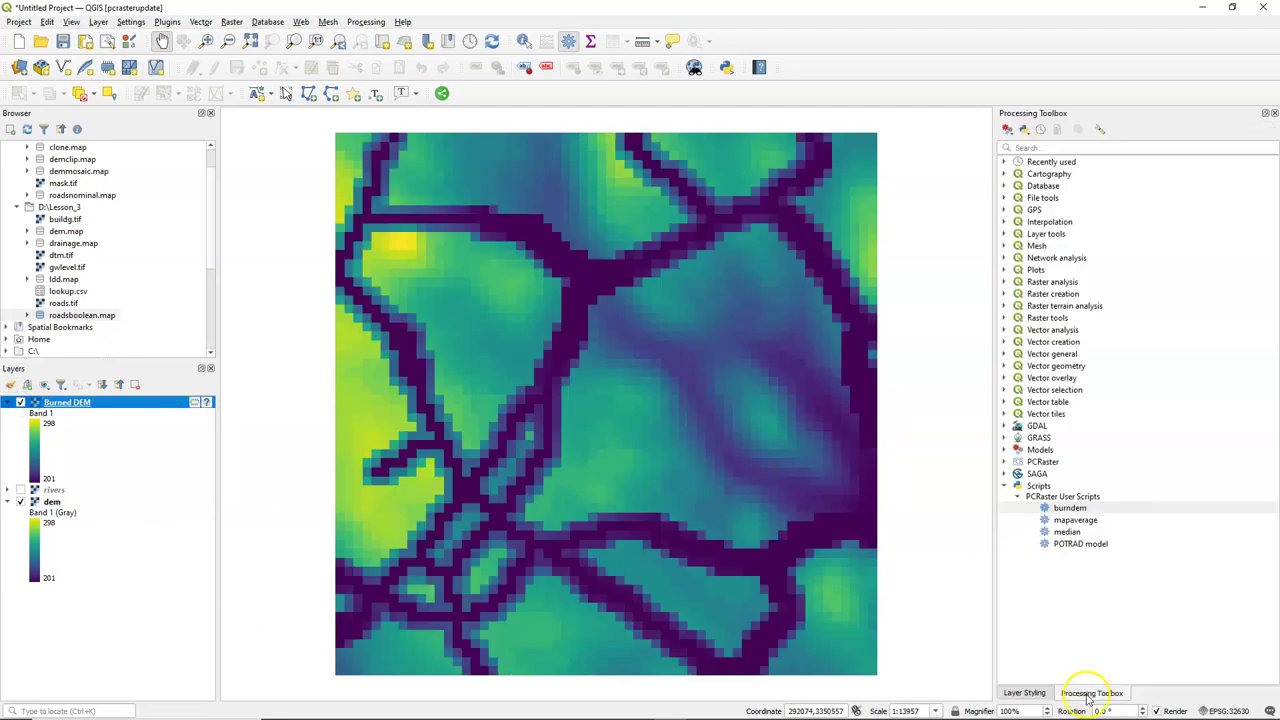
- Run mapaverage on Burned DEM and check the output's average of 229.09 in its properties
left_click(1080, 522)
double_click(1080, 522)
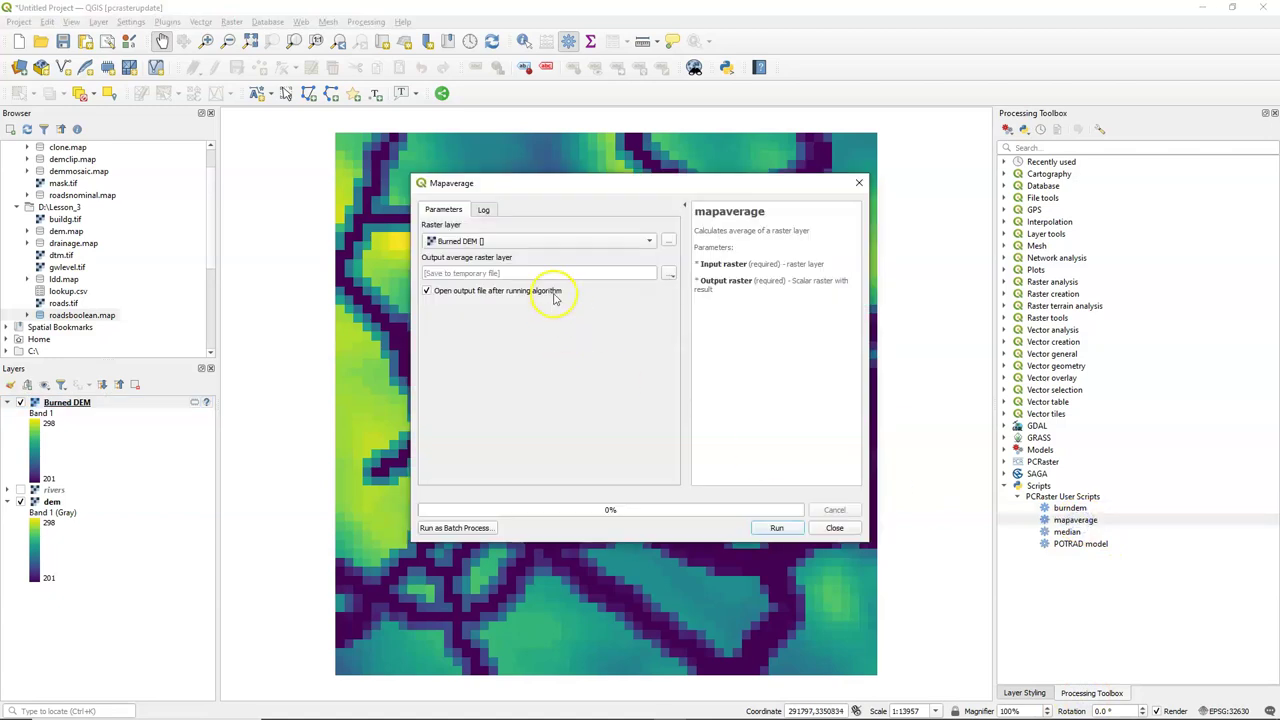
left_click(776, 527)
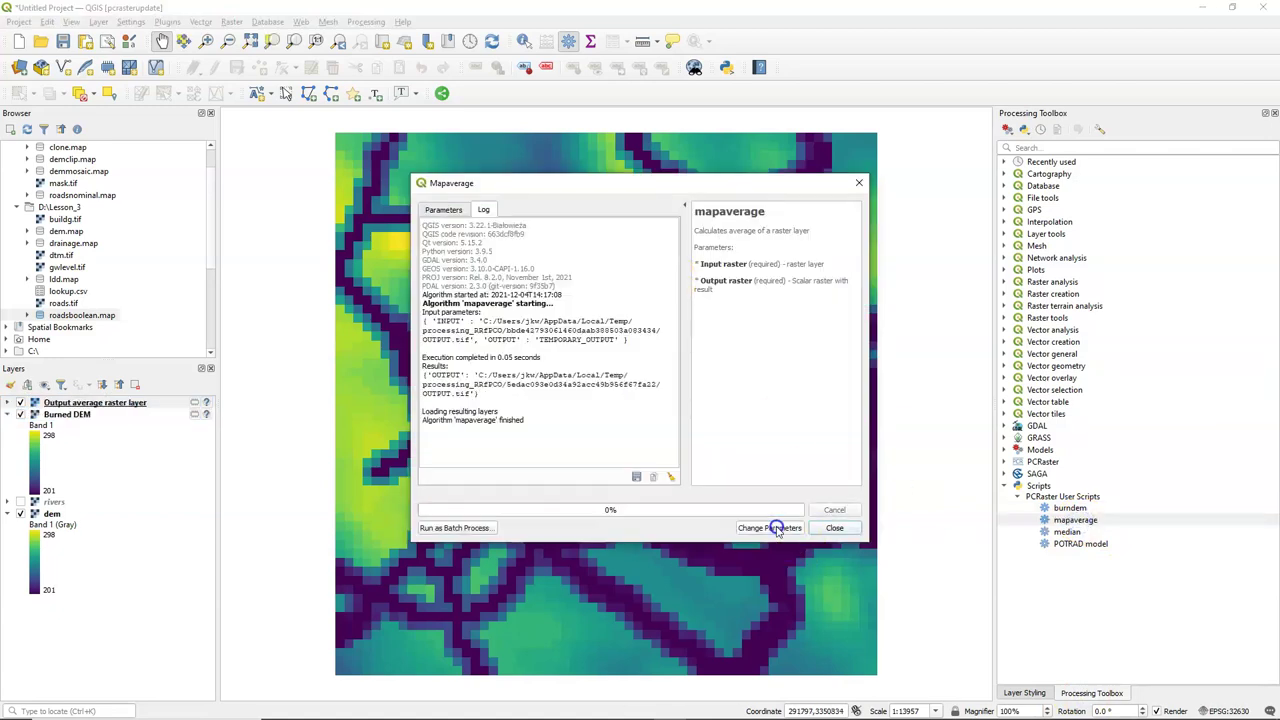
left_click(833, 528)
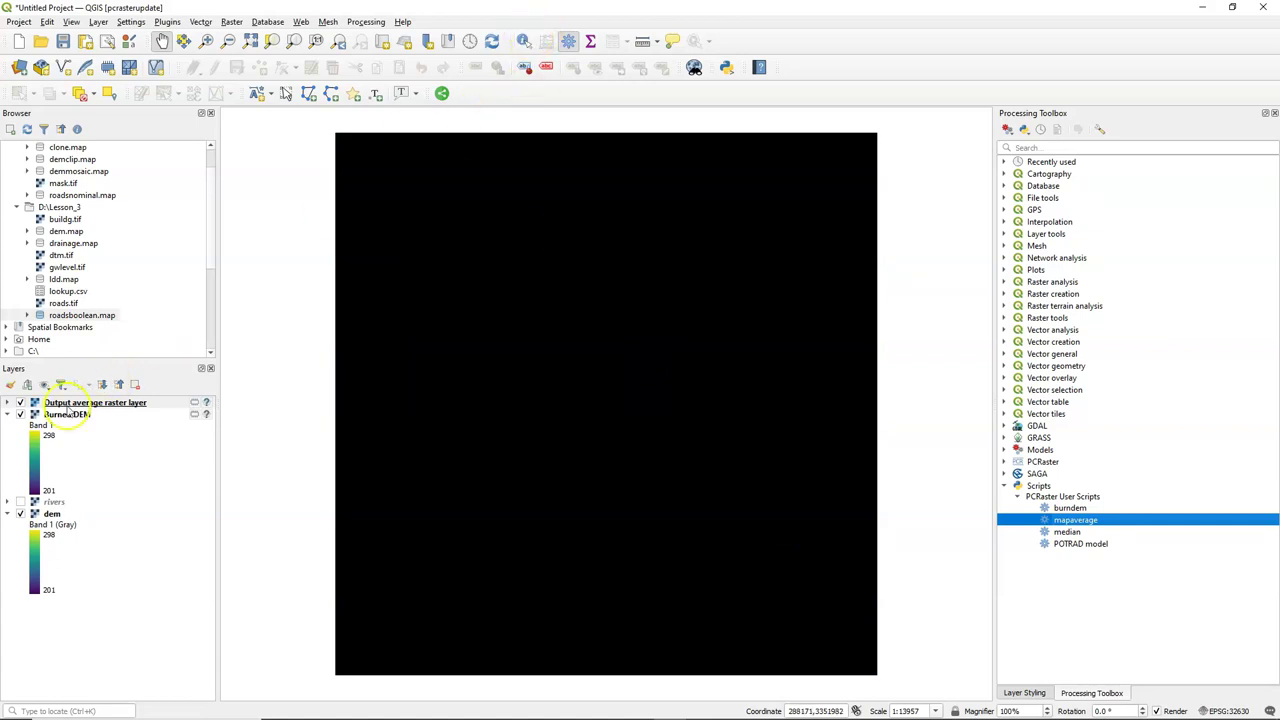
right_click(70, 404)
left_click(106, 650)
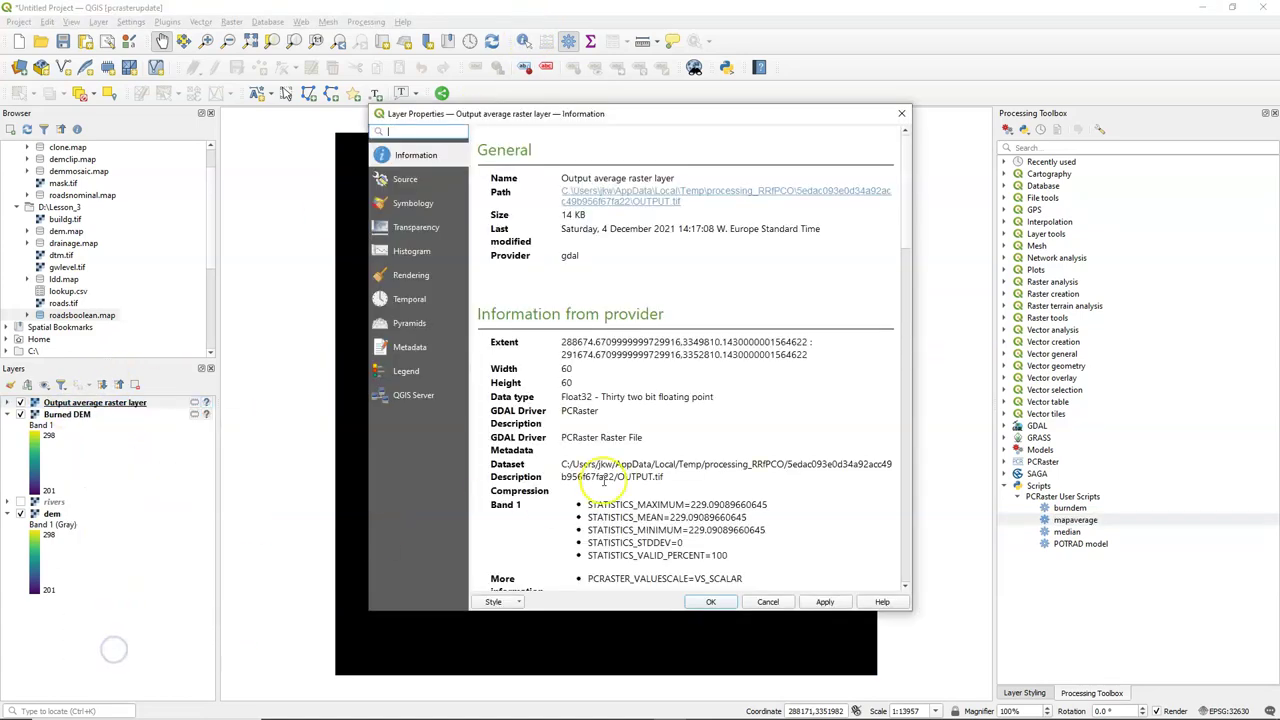
scroll(689, 505, "down", 1)
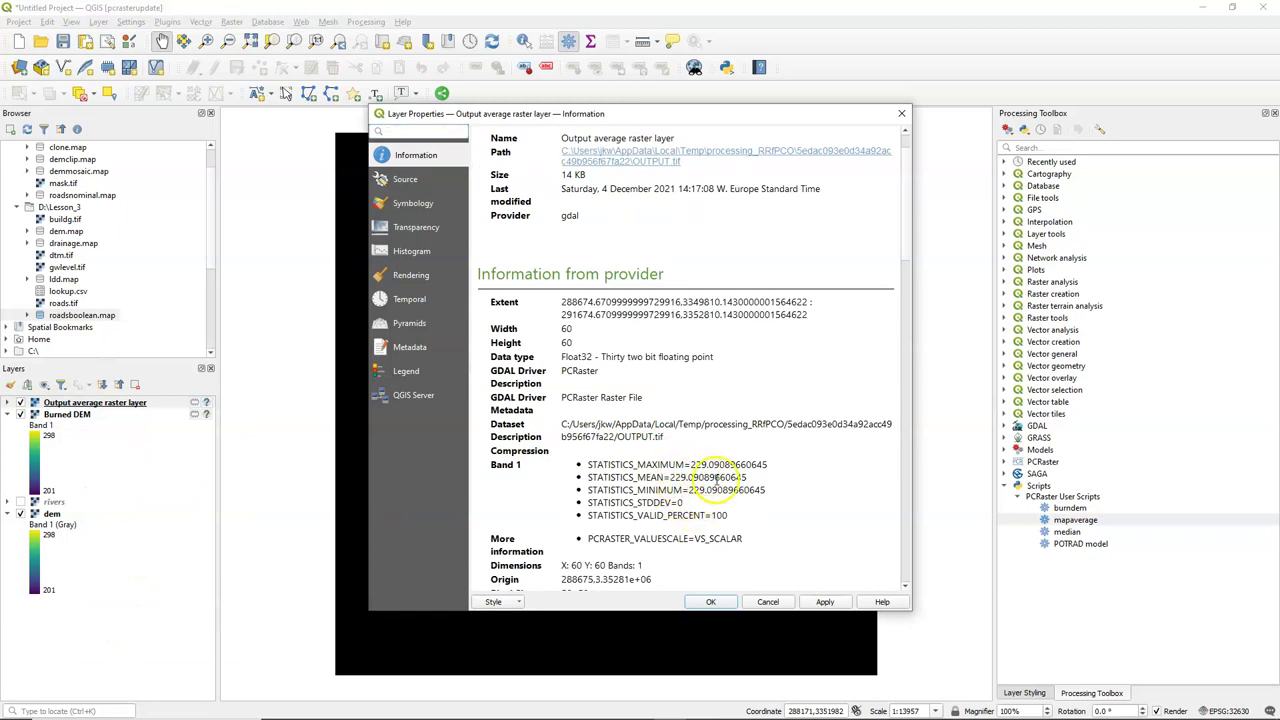
left_click(905, 111)
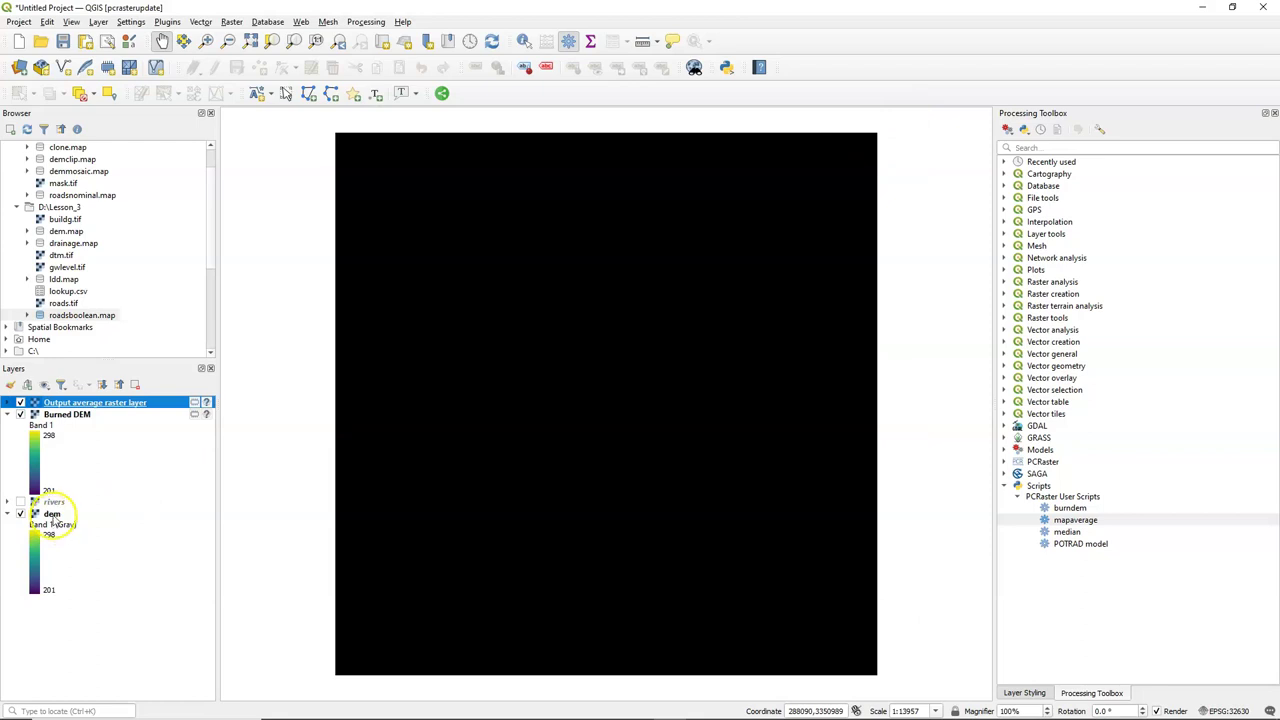
- Run mapaverage on dem and identify the output's value, 253.37611, on the map
left_click(50, 514)
double_click(1076, 520)
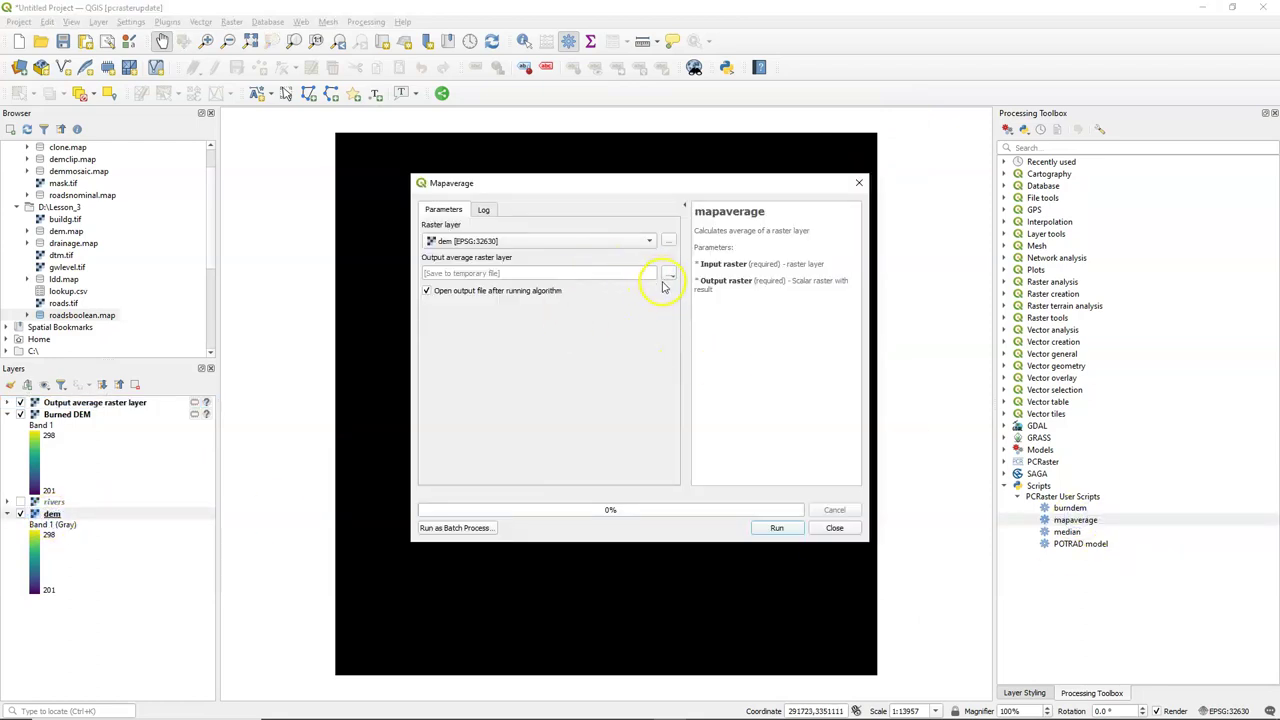
left_click(776, 528)
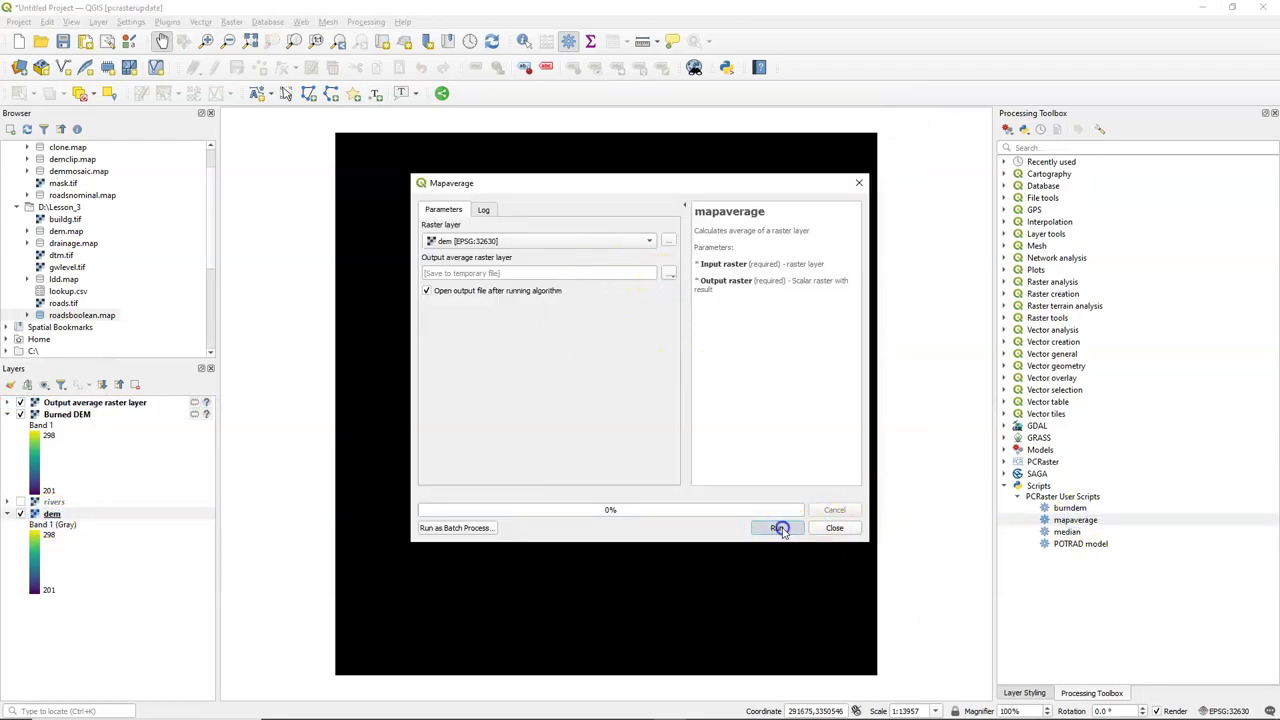
left_click(836, 528)
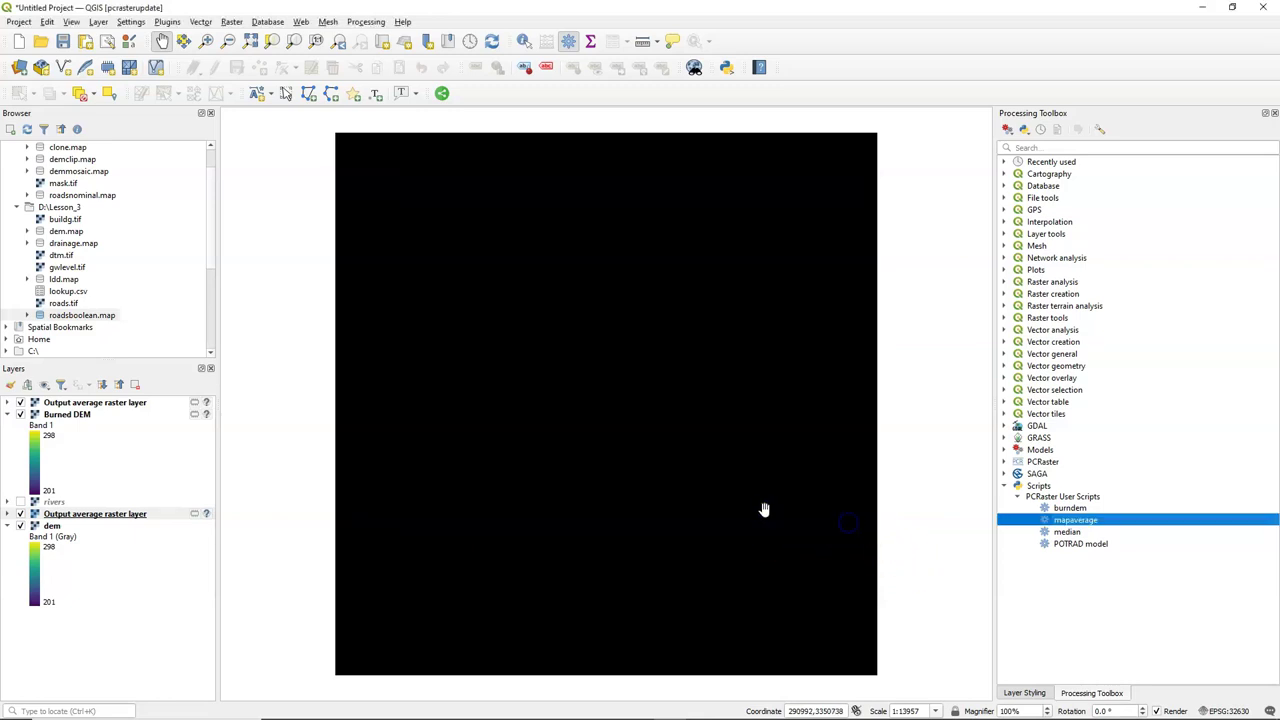
left_click(524, 41)
left_click(587, 375)
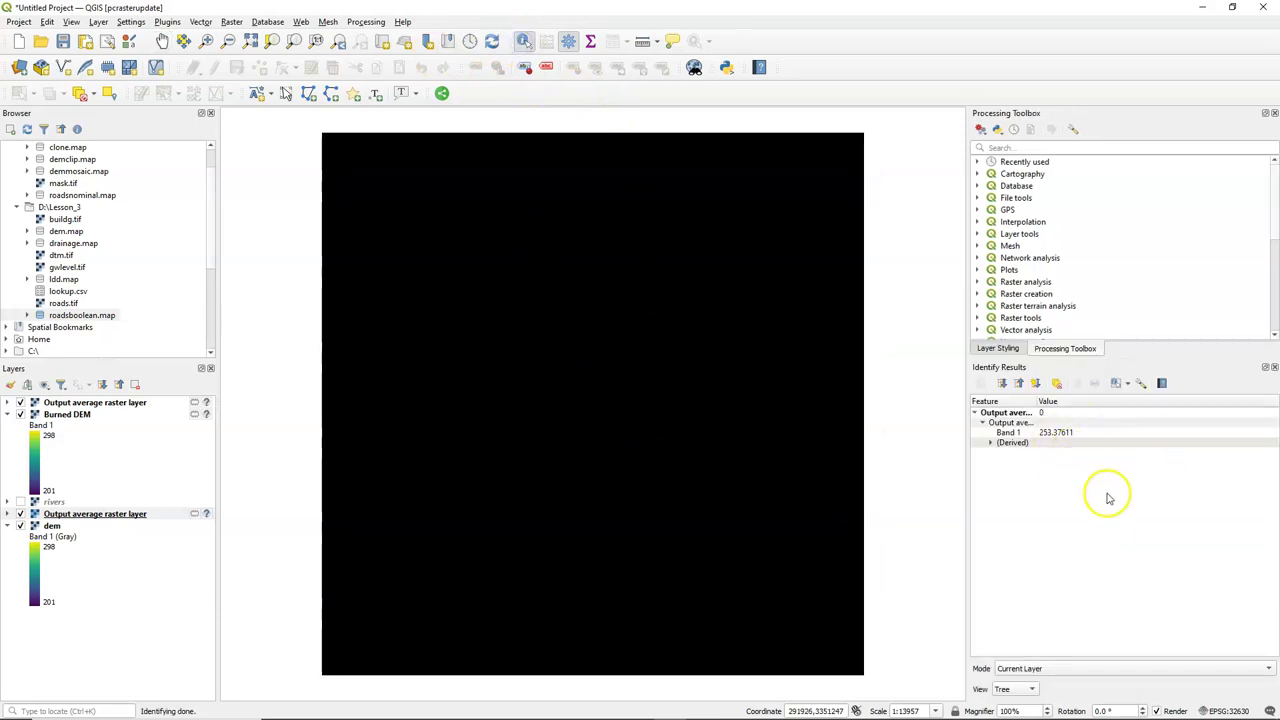
- Run the median script on dem, adding an Output median layer
left_click(1274, 367)
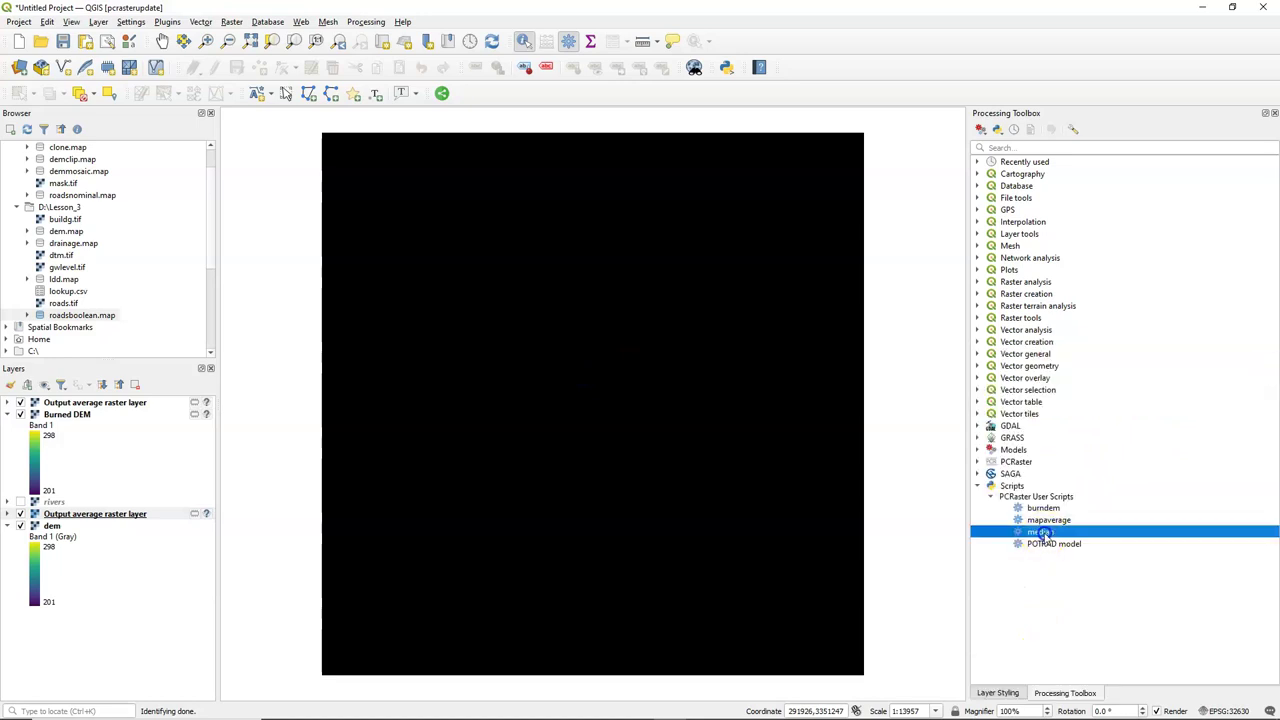
double_click(1040, 532)
left_click(564, 244)
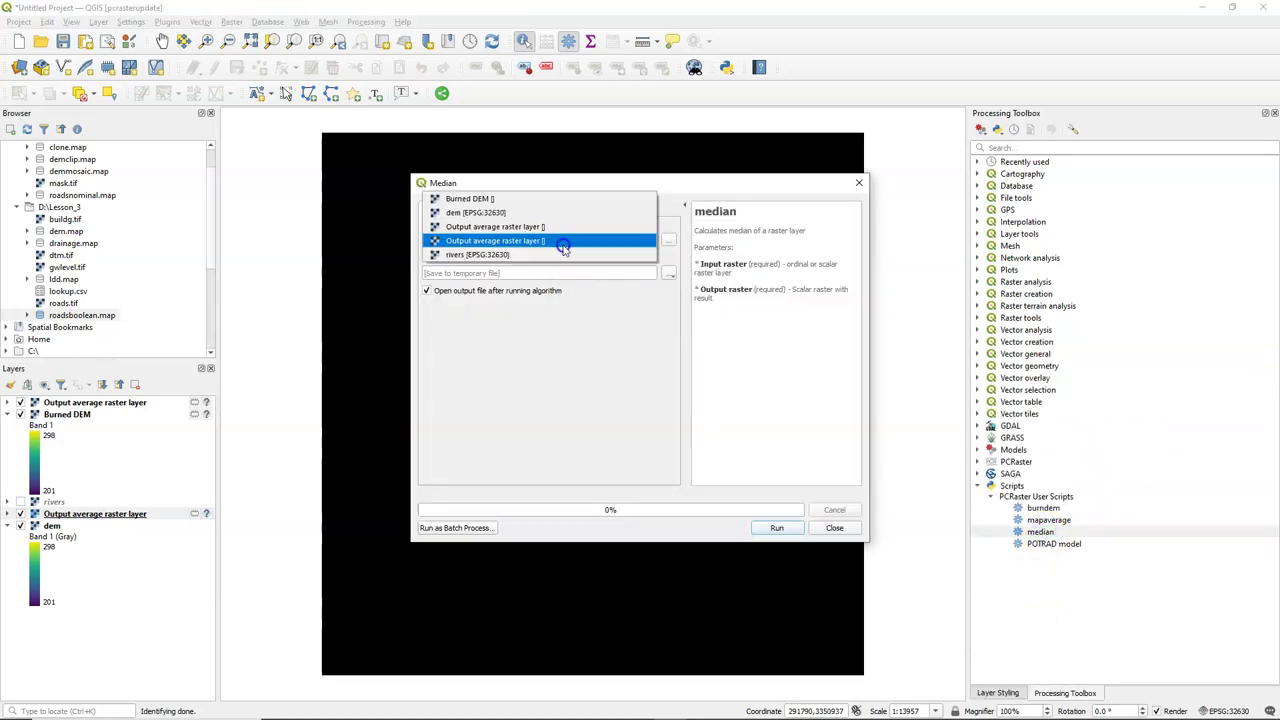
left_click(472, 212)
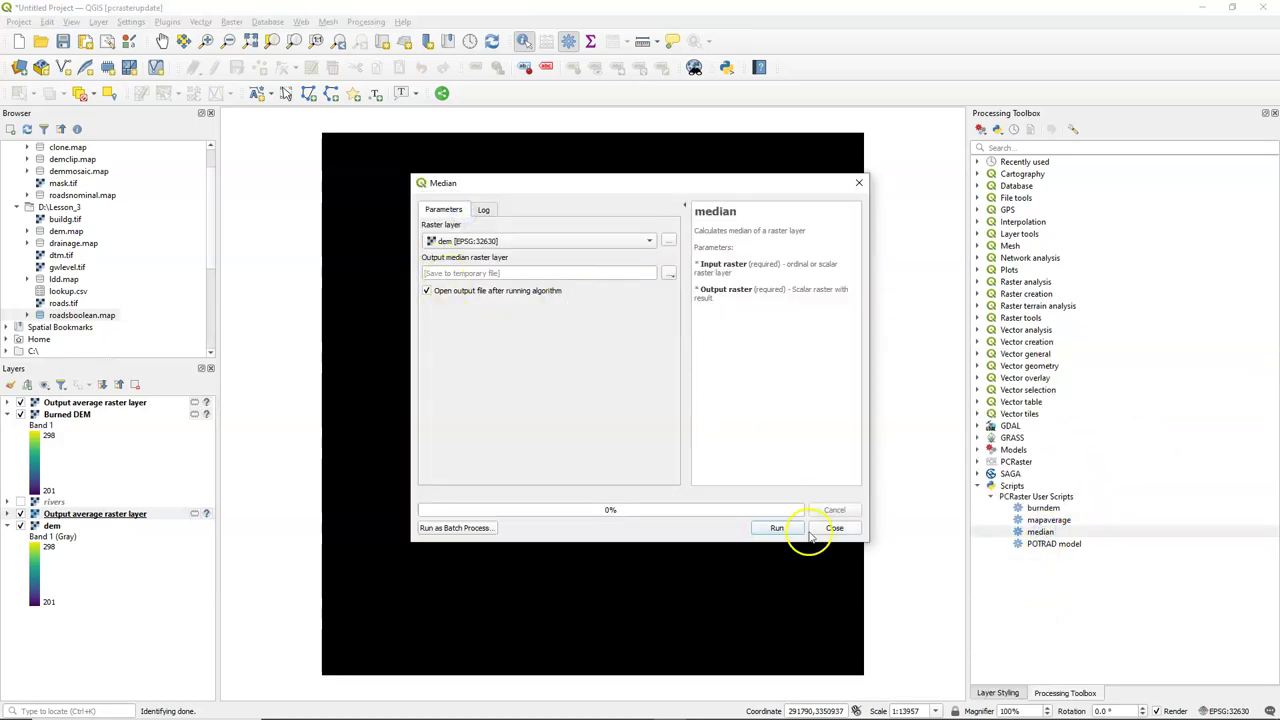
left_click(780, 529)
left_click(780, 529)
left_click(834, 529)
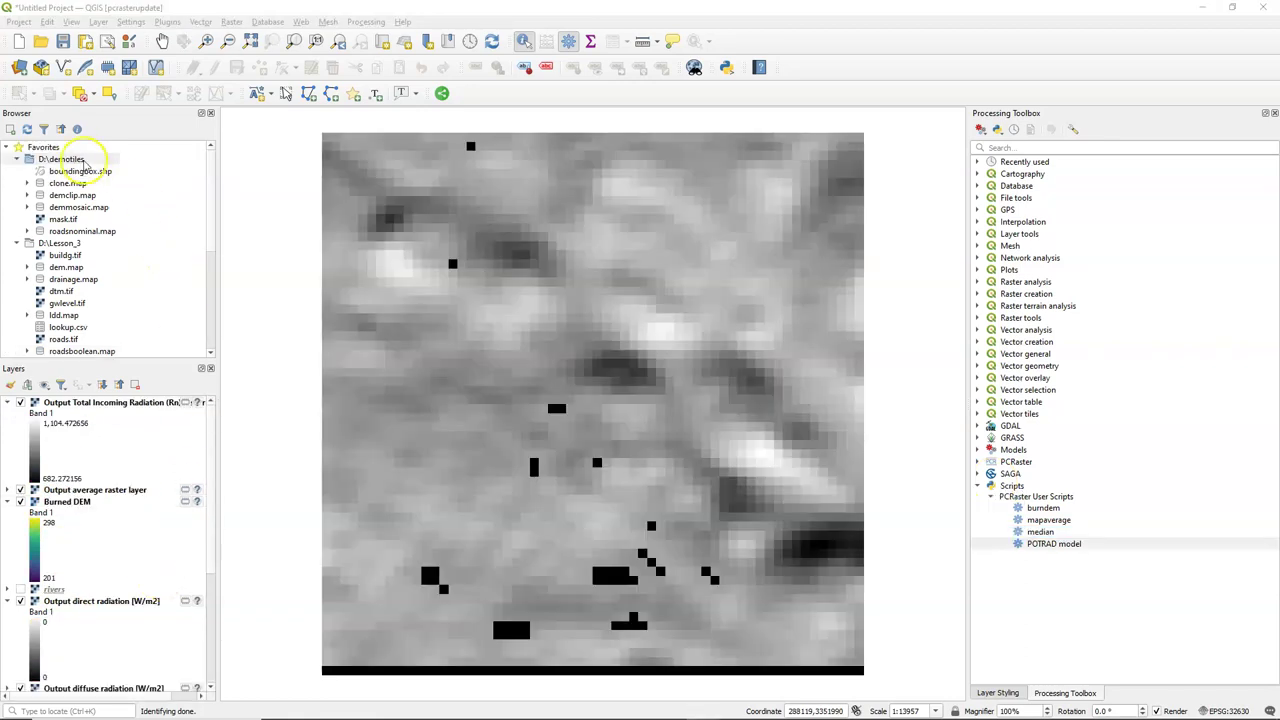
- Open a terminal in D:\demotiles and run col2map to show its usage options
left_click(79, 160)
right_click(79, 160)
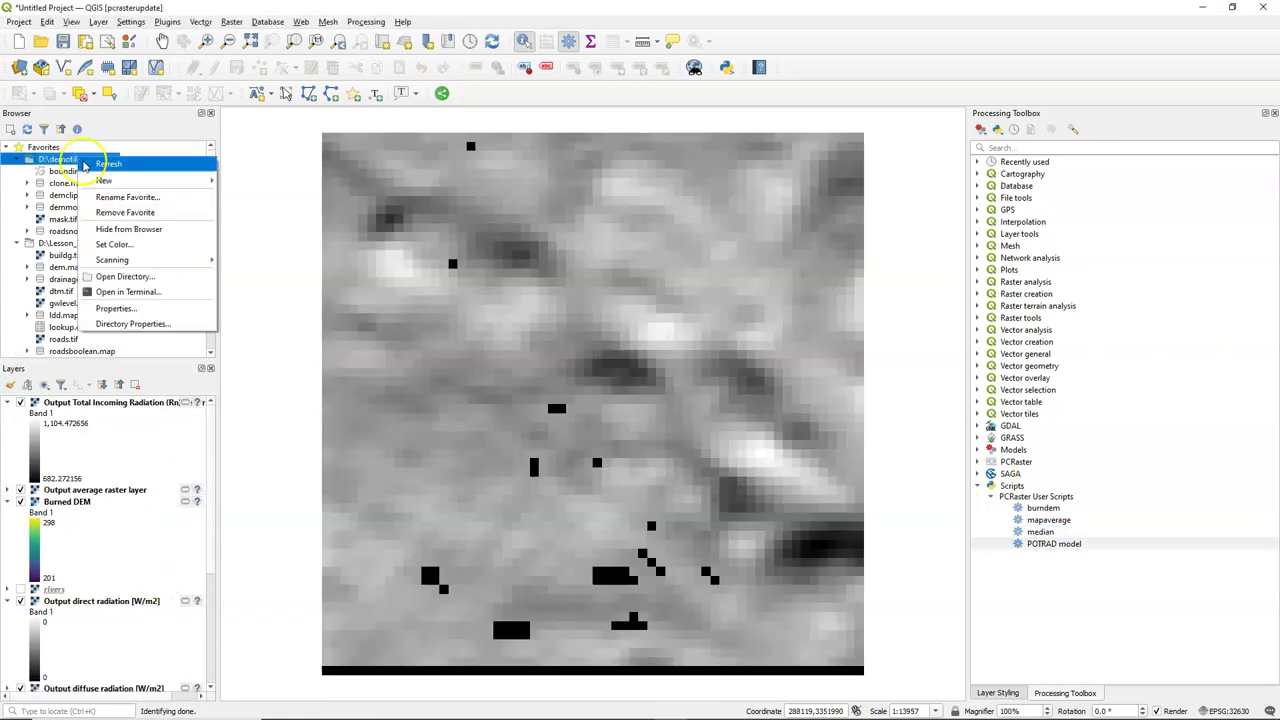
left_click(131, 292)
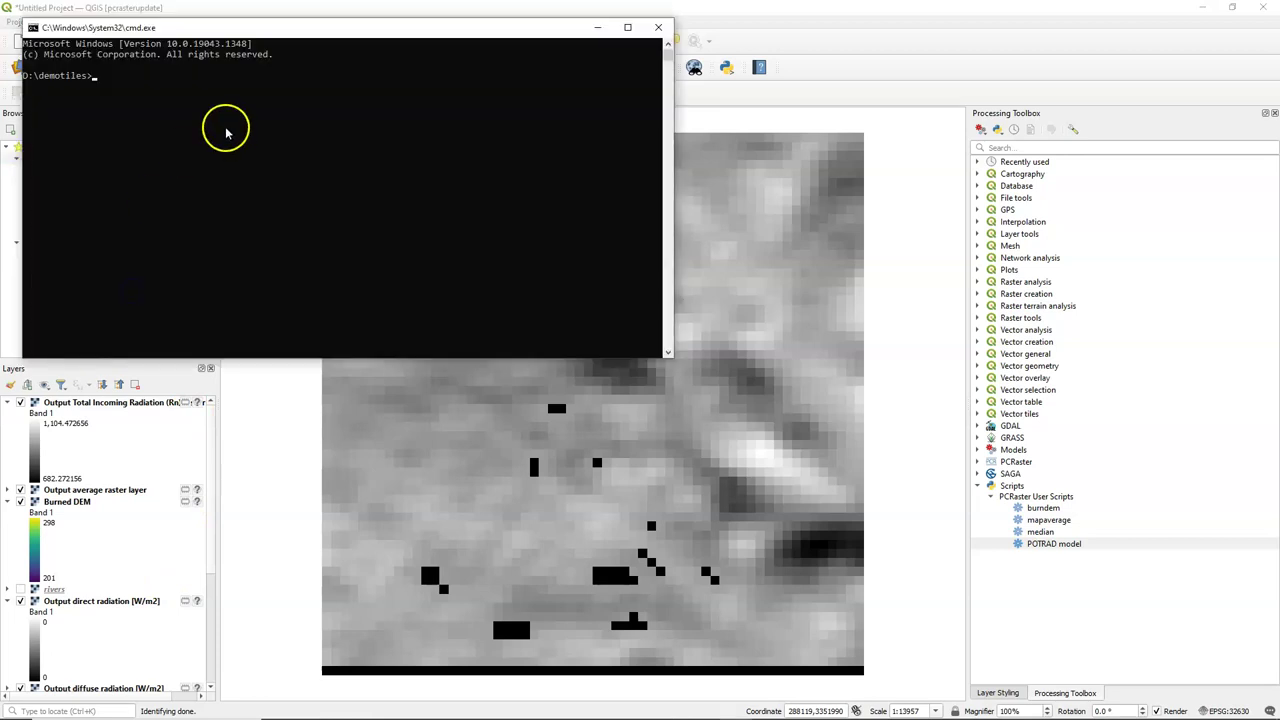
left_click_drag(183, 26, 712, 302)
left_click(899, 508)
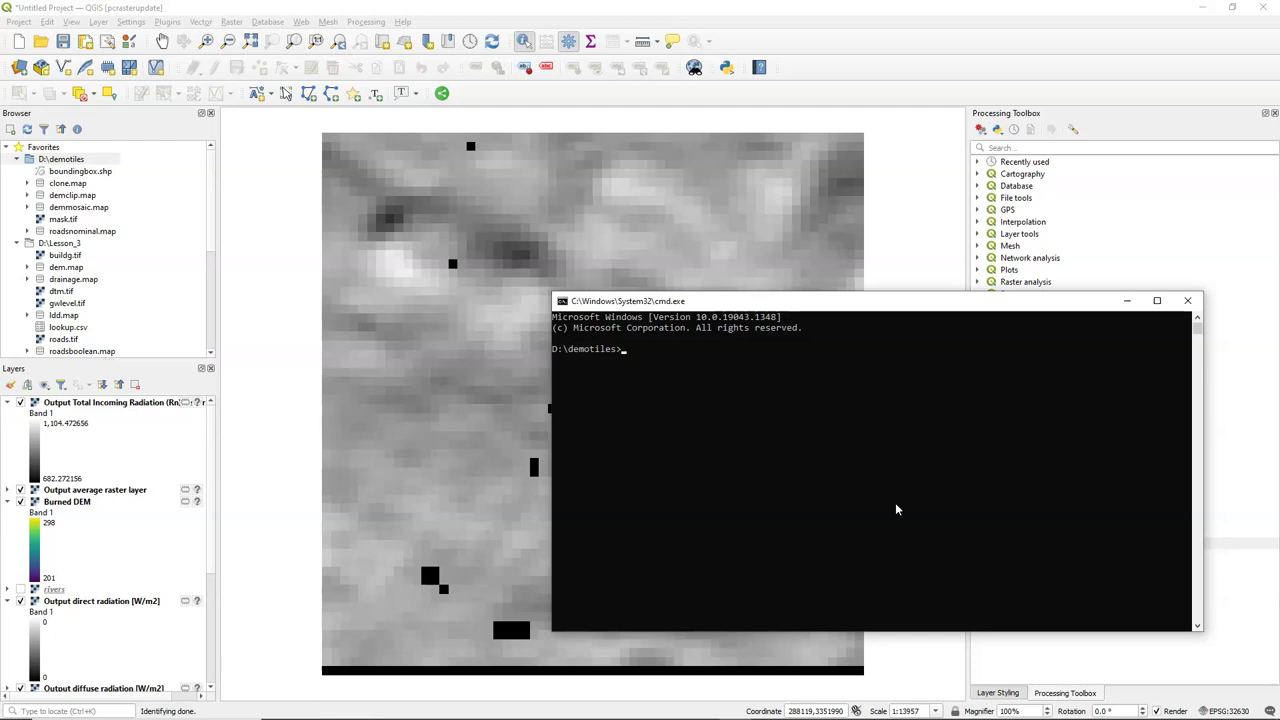
key("Return")
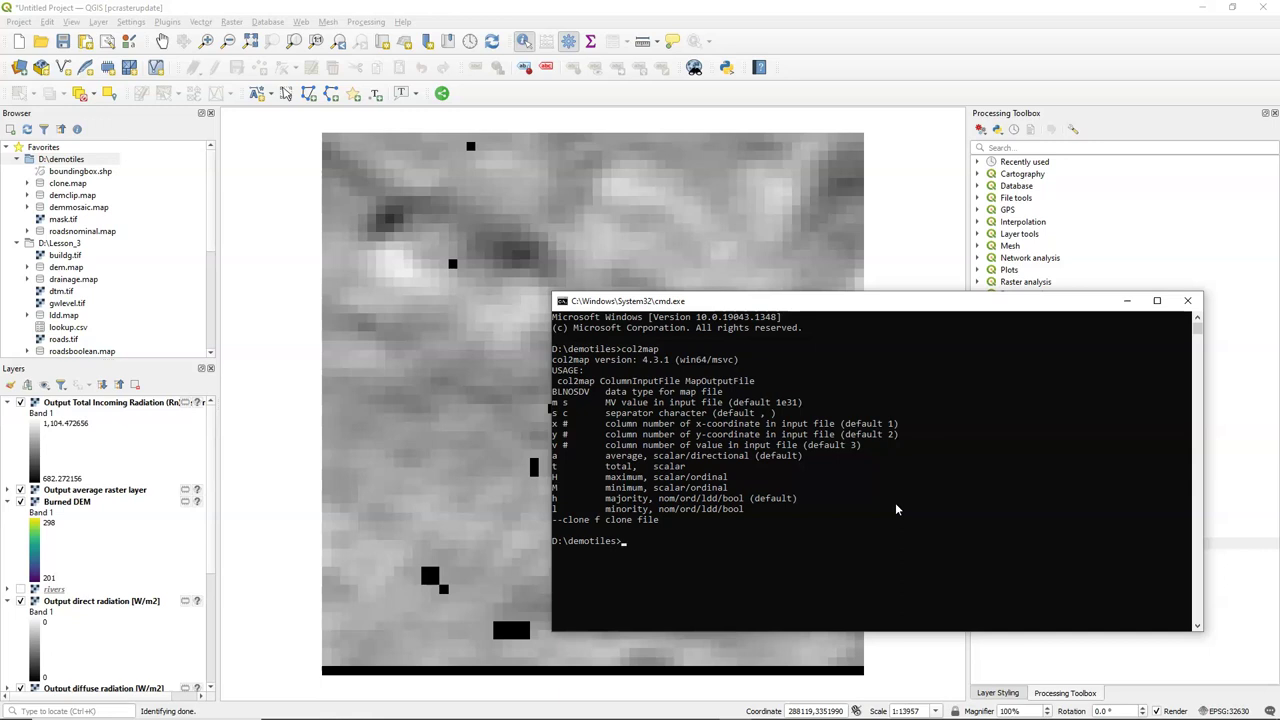
right_click(55, 243)
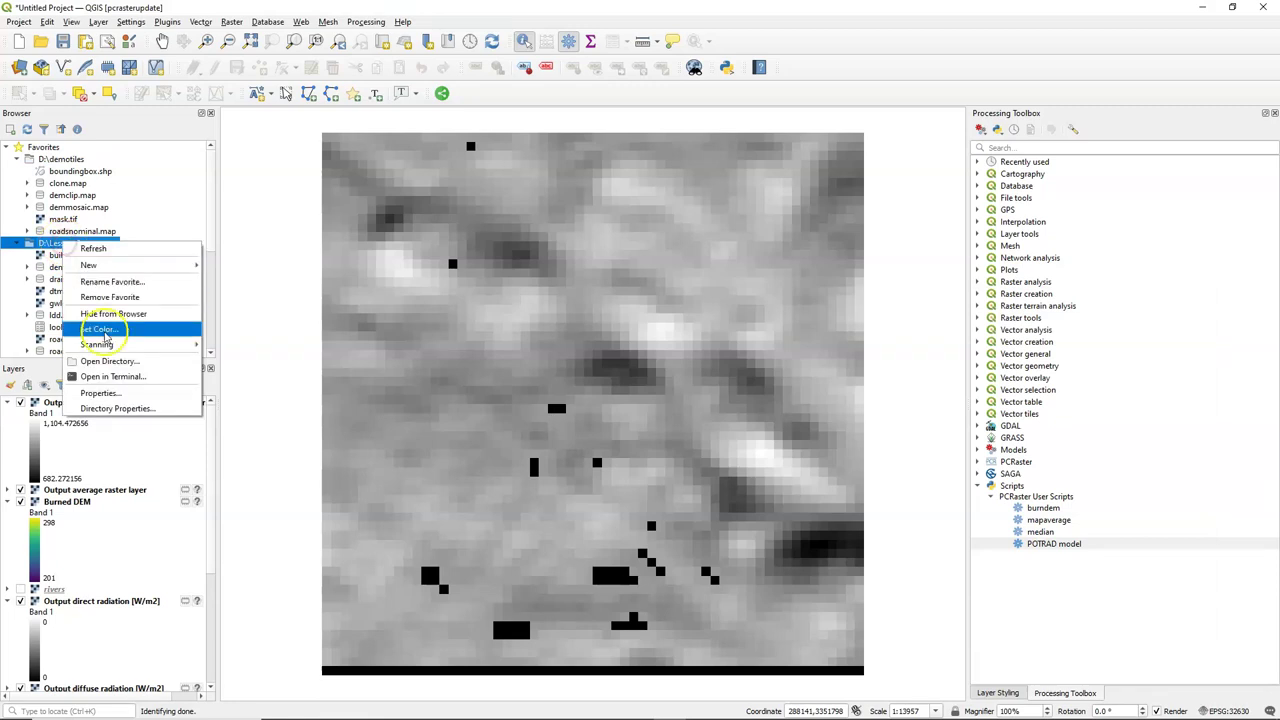
- Open a terminal in D:\Lesson_3, view ldd.map in Aguila enlarged and zoomed, then close it
left_click(110, 376)
left_click_drag(295, 45, 750, 175)
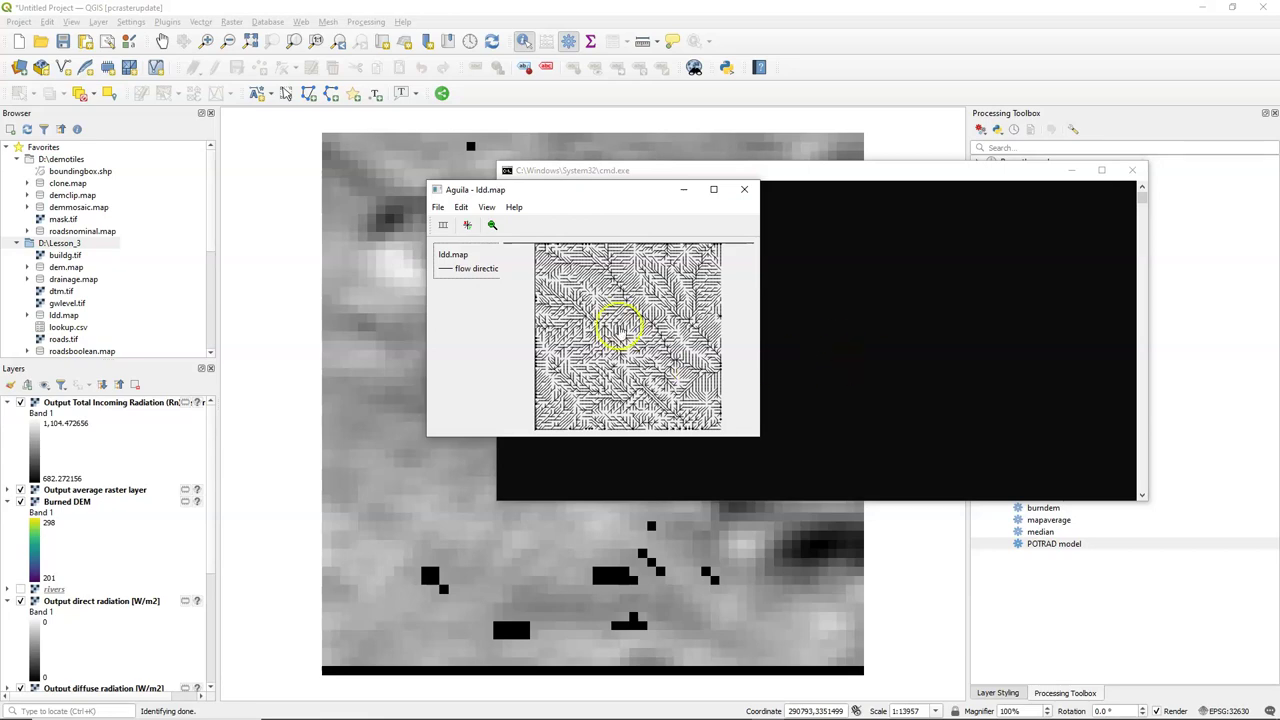
left_click_drag(758, 436, 966, 634)
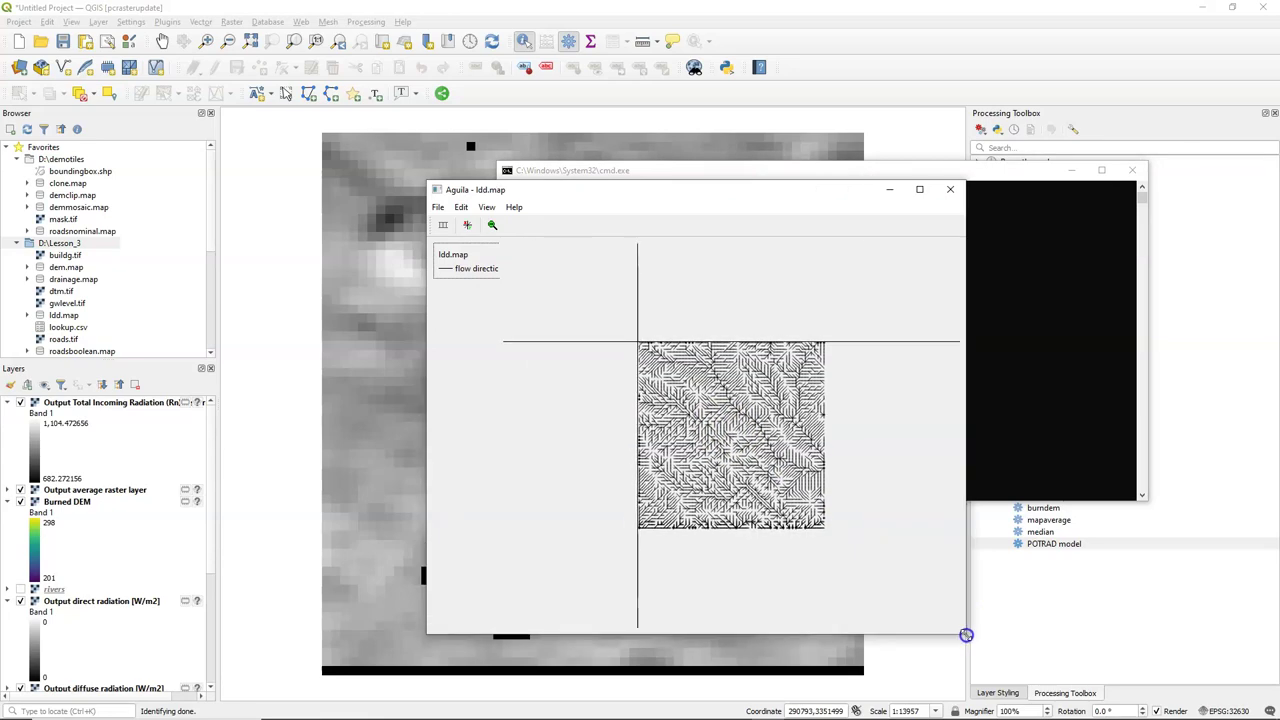
scroll(760, 445, "up", 6)
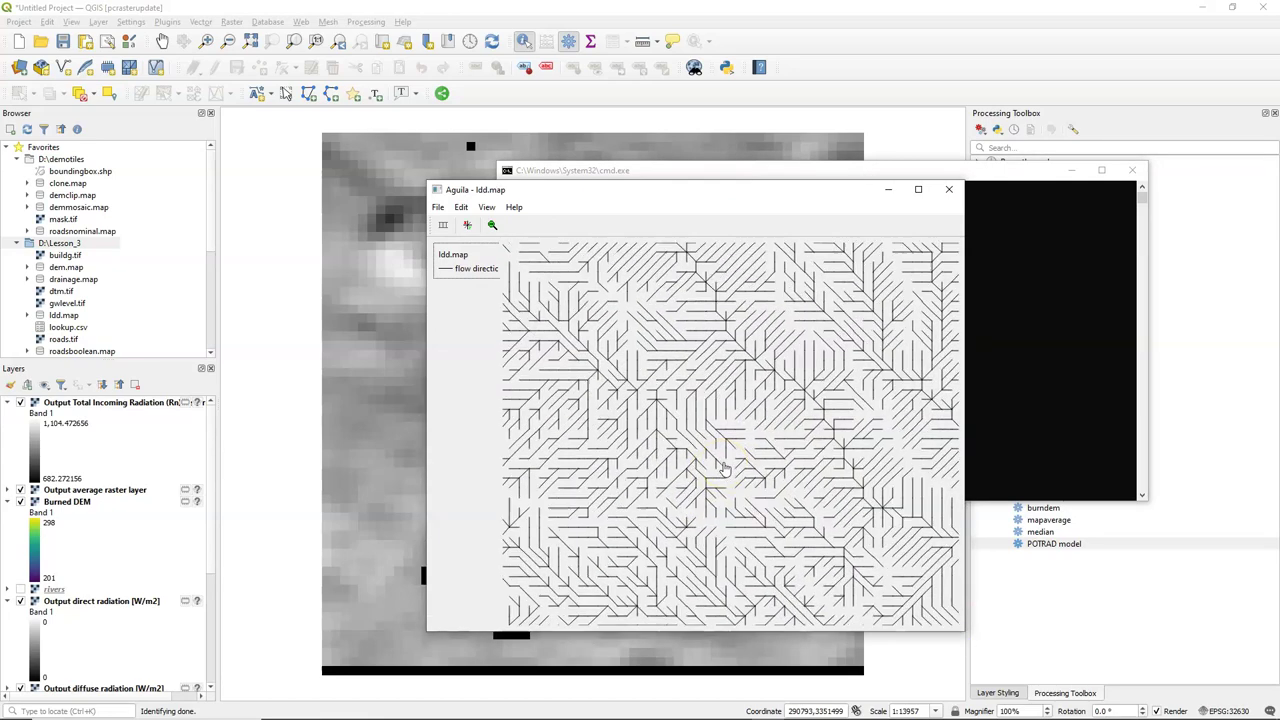
scroll(720, 467, "down", 3)
scroll(713, 462, "down", 2)
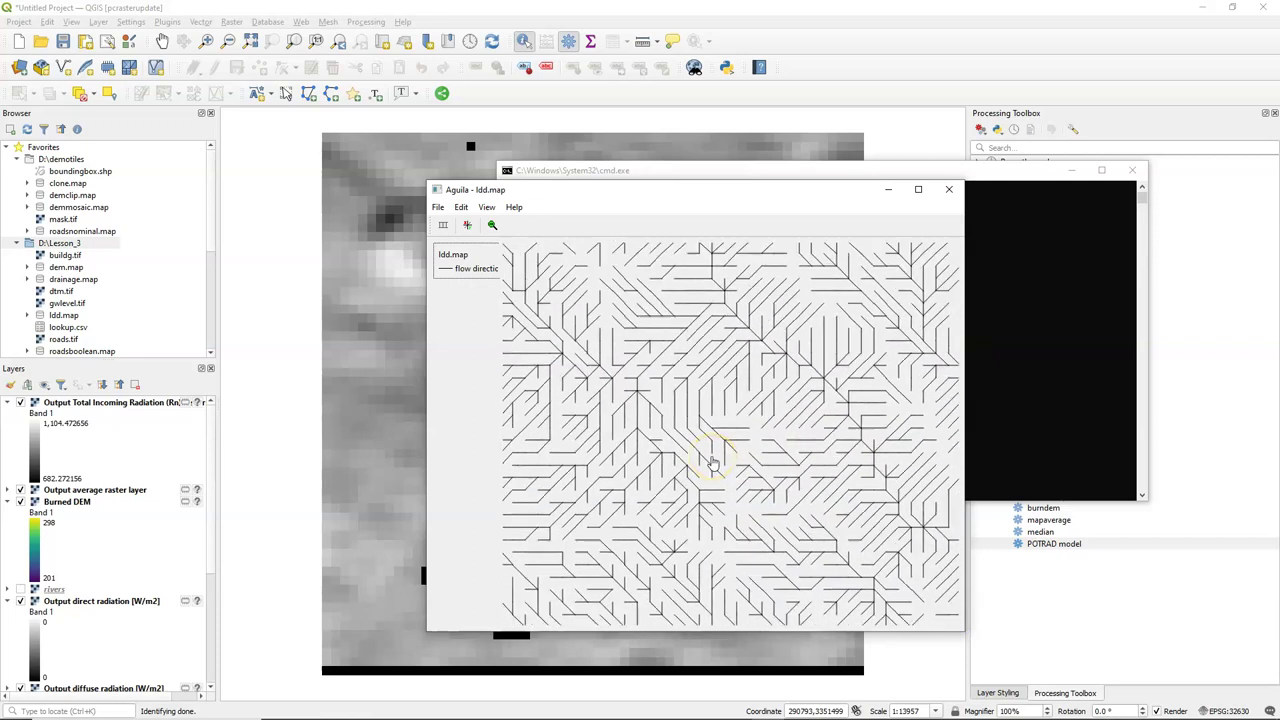
left_click(951, 190)
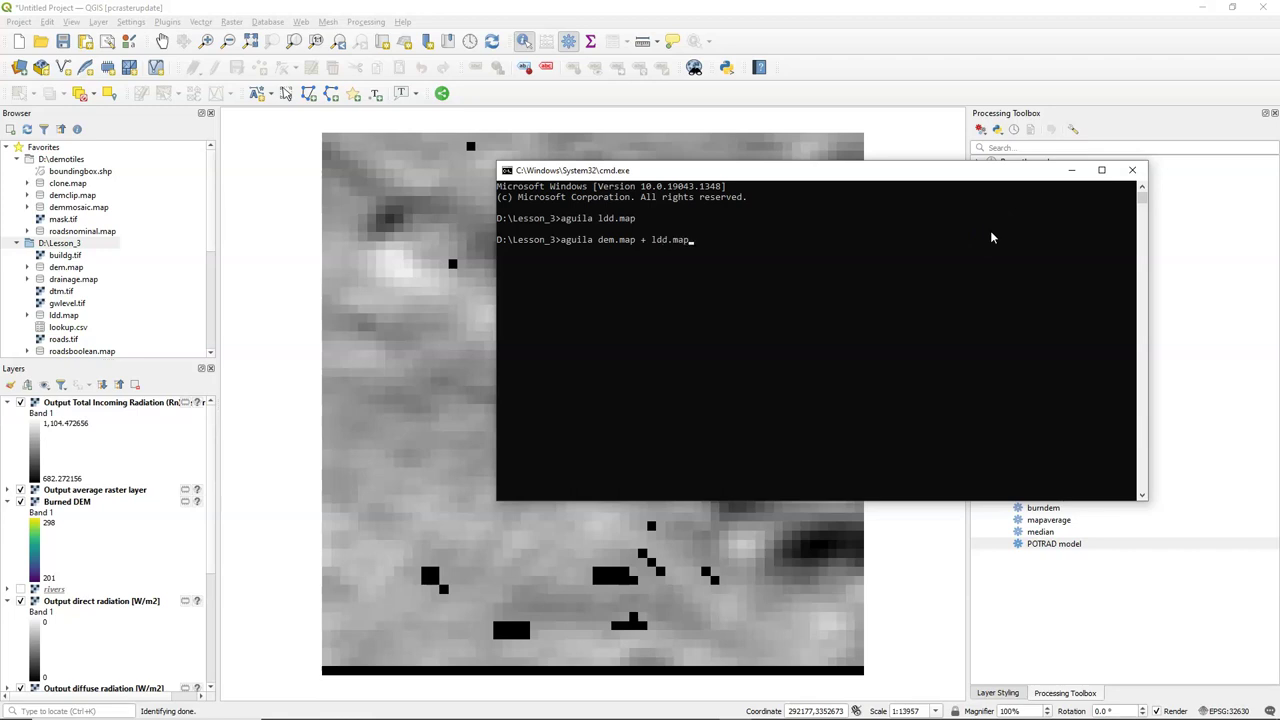
- Display dem.map with ldd.map overlaid in Aguila and enlarge the viewer
key("Return")
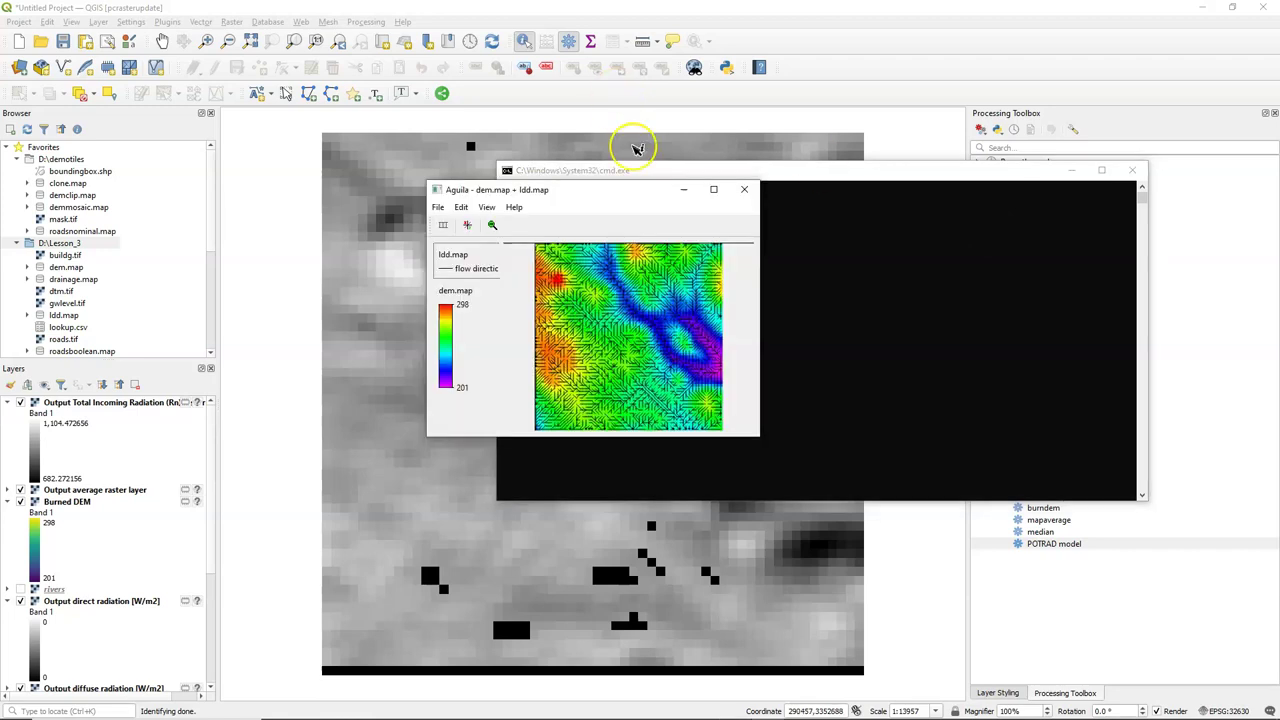
left_click(713, 189)
scroll(673, 333, "up", 5)
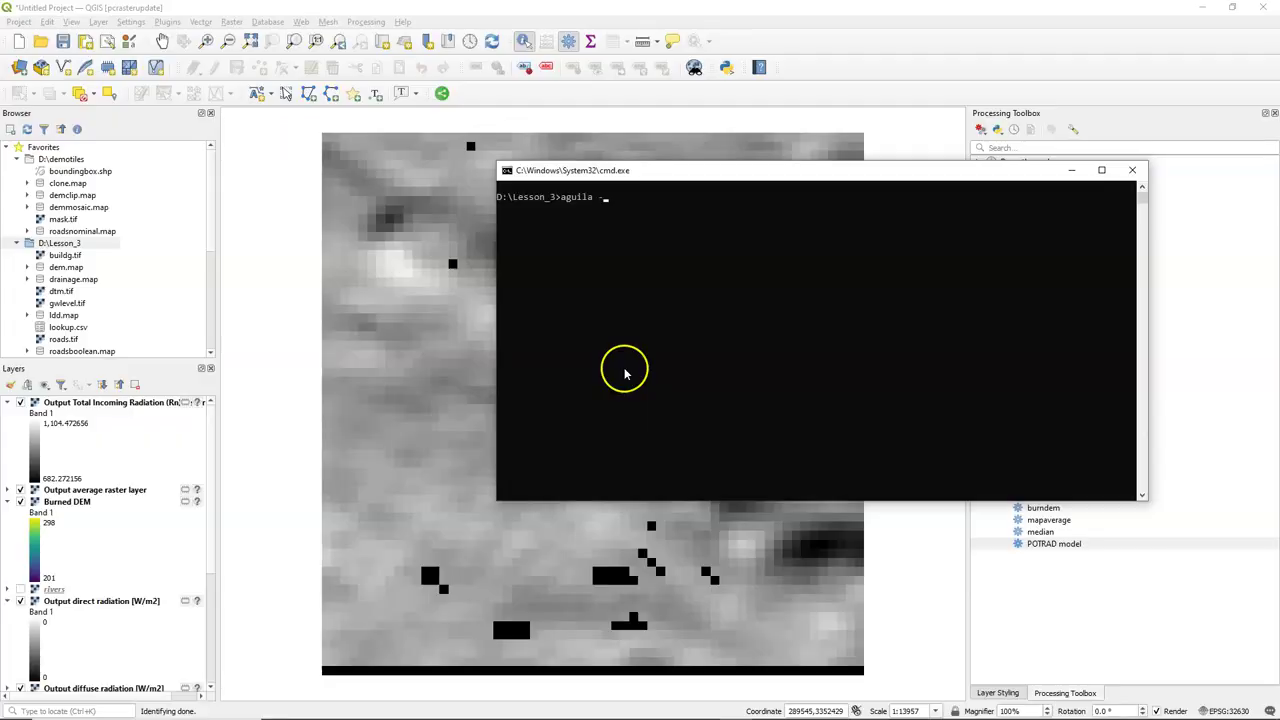
- View dem.map as a 3D terrain with aguila -3, rotate it, then exit the viewer
type("3 dem.map")
type(" + dem.map")
key("Return")
left_click_drag(614, 334, 575, 322)
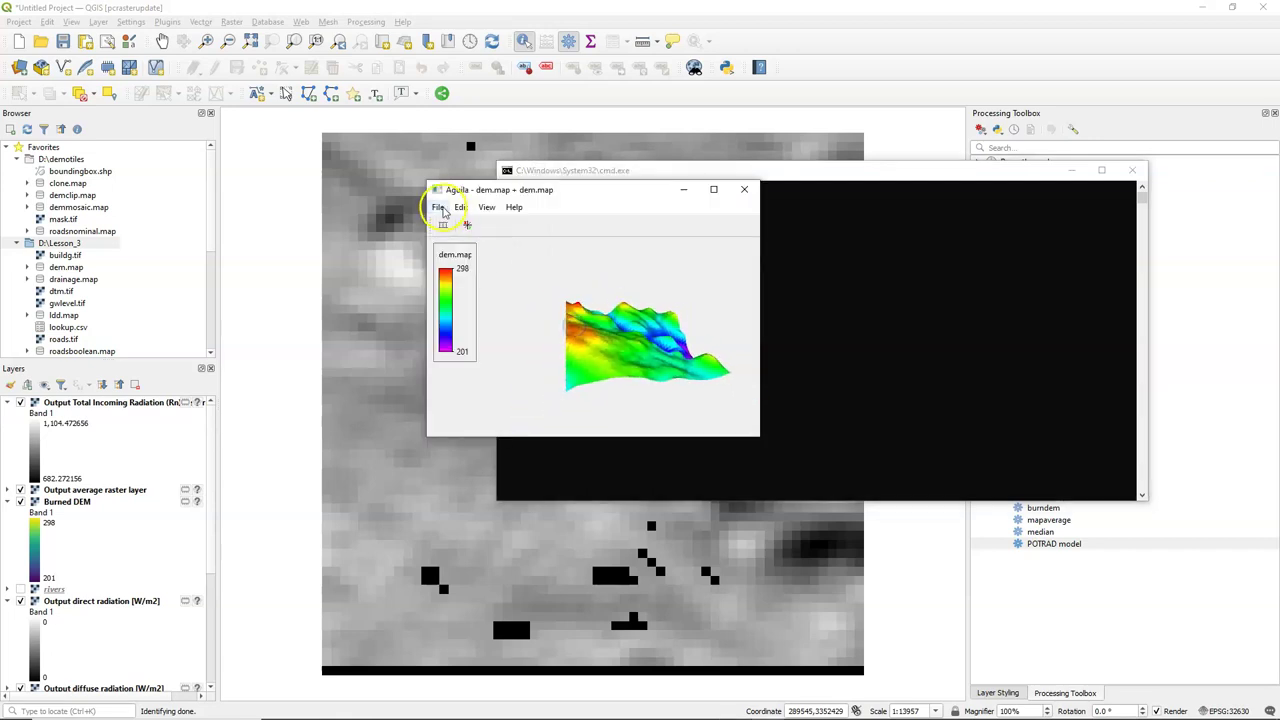
left_click(438, 207)
left_click(486, 285)
- Try draping ldd.map over the 3D dem.map and dismiss the resulting conversion error
key("Up")
key("BackSpace")
key("BackSpace")
key("BackSpace")
key("BackSpace")
key("BackSpace")
key("BackSpace")
key("BackSpace")
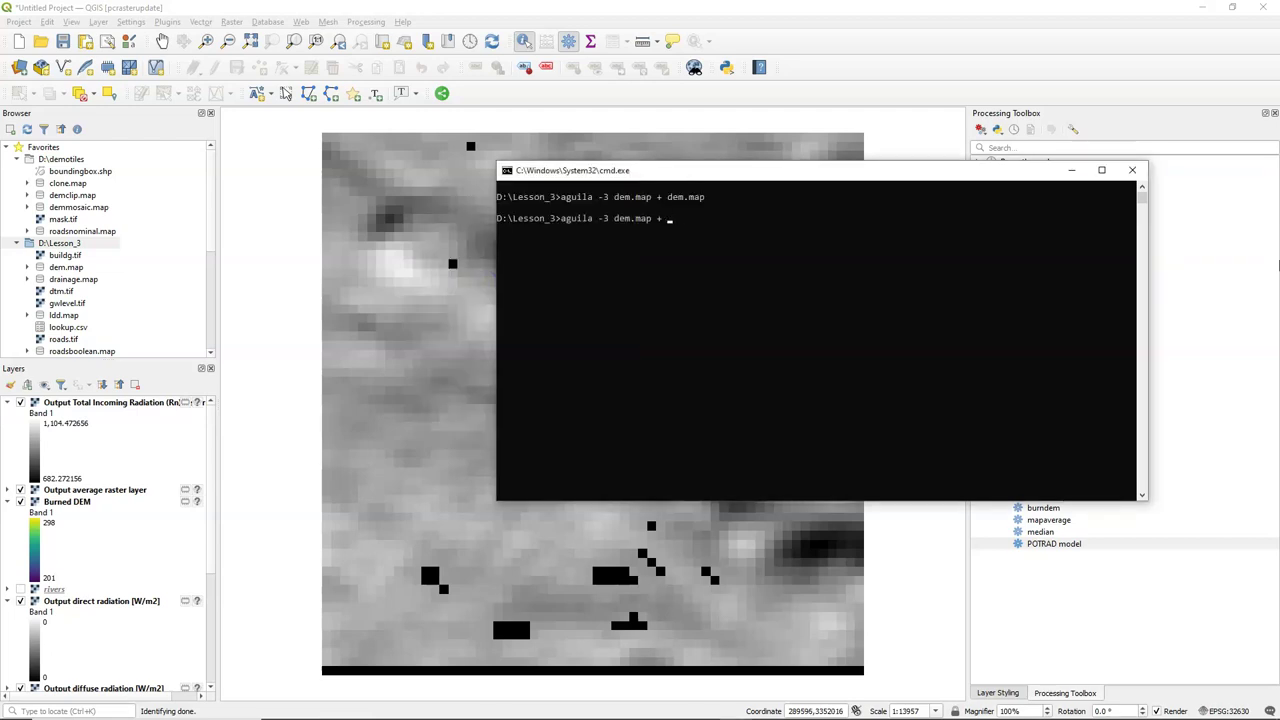
type("ldd.map")
key("Return")
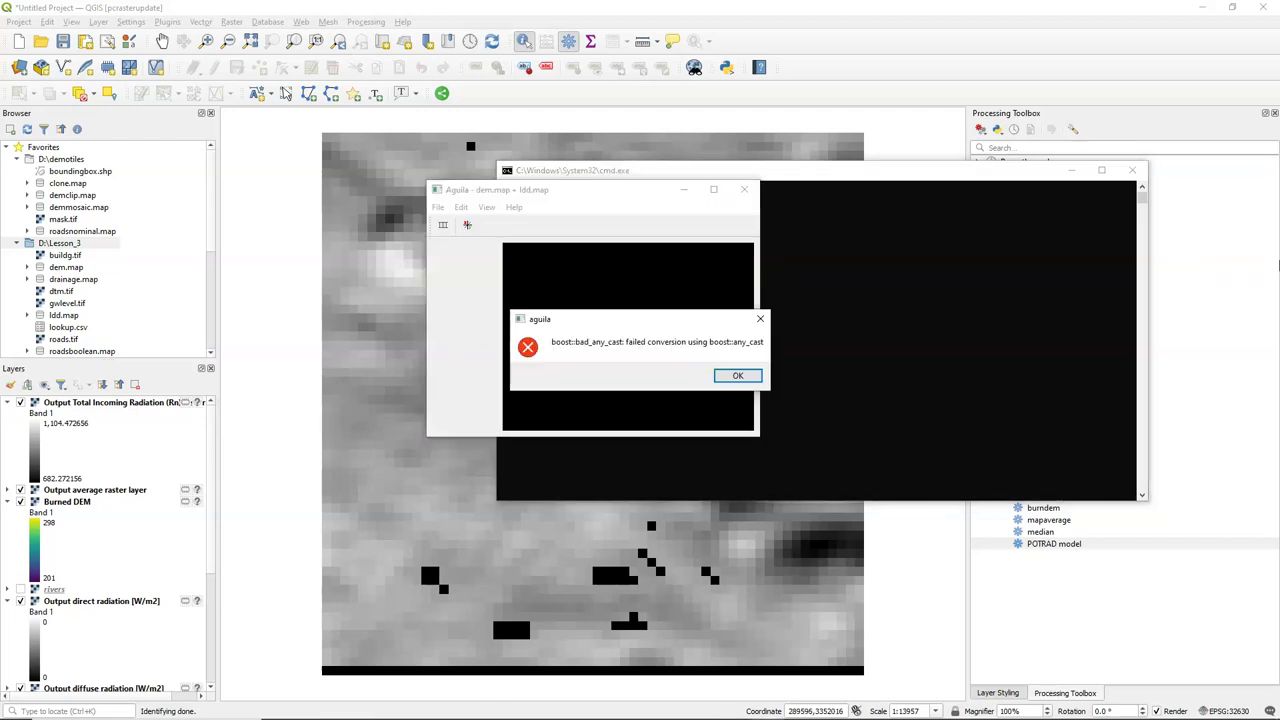
left_click(730, 375)
left_click(728, 342)
- Show dem.map in 3D draped with roadsboolean.map, enlarge and rotate it, then exit
key("Up")
key("BackSpace")
key("BackSpace")
key("BackSpace")
key("BackSpace")
key("BackSpace")
key("BackSpace")
key("BackSpace")
type("roads")
key("Tab")
key("Tab")
key("Return")
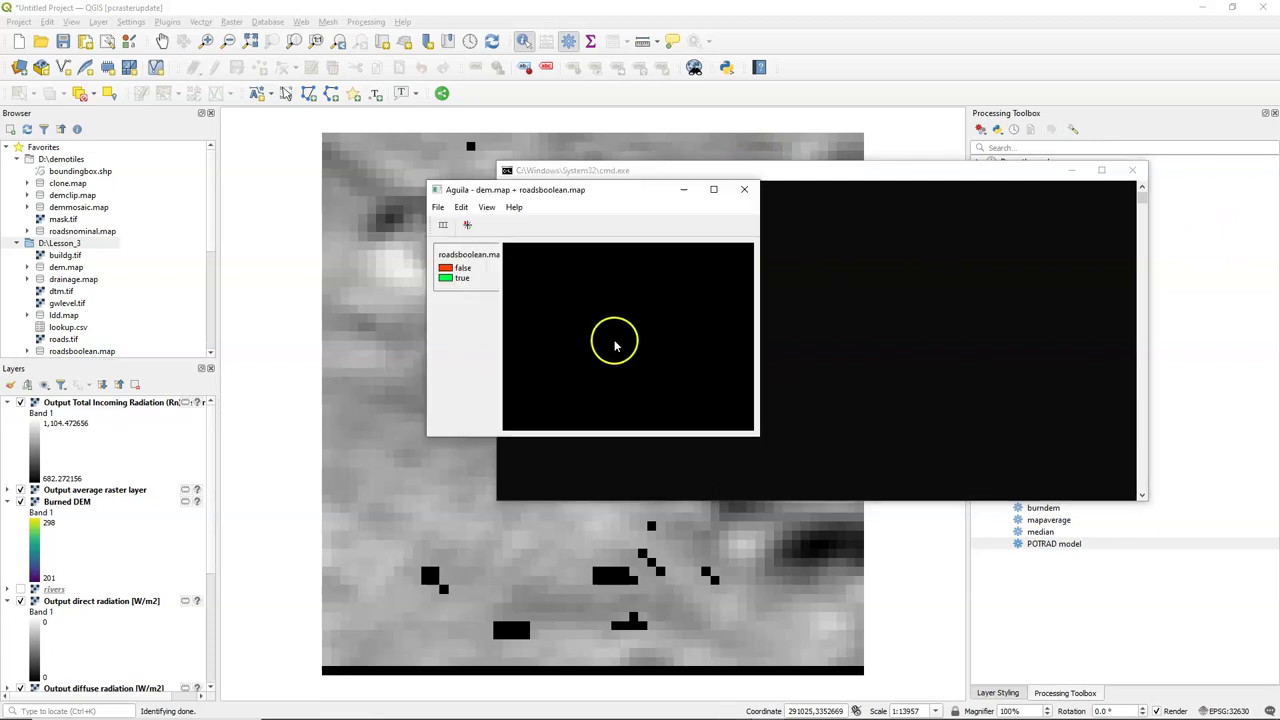
left_click_drag(640, 298, 594, 277)
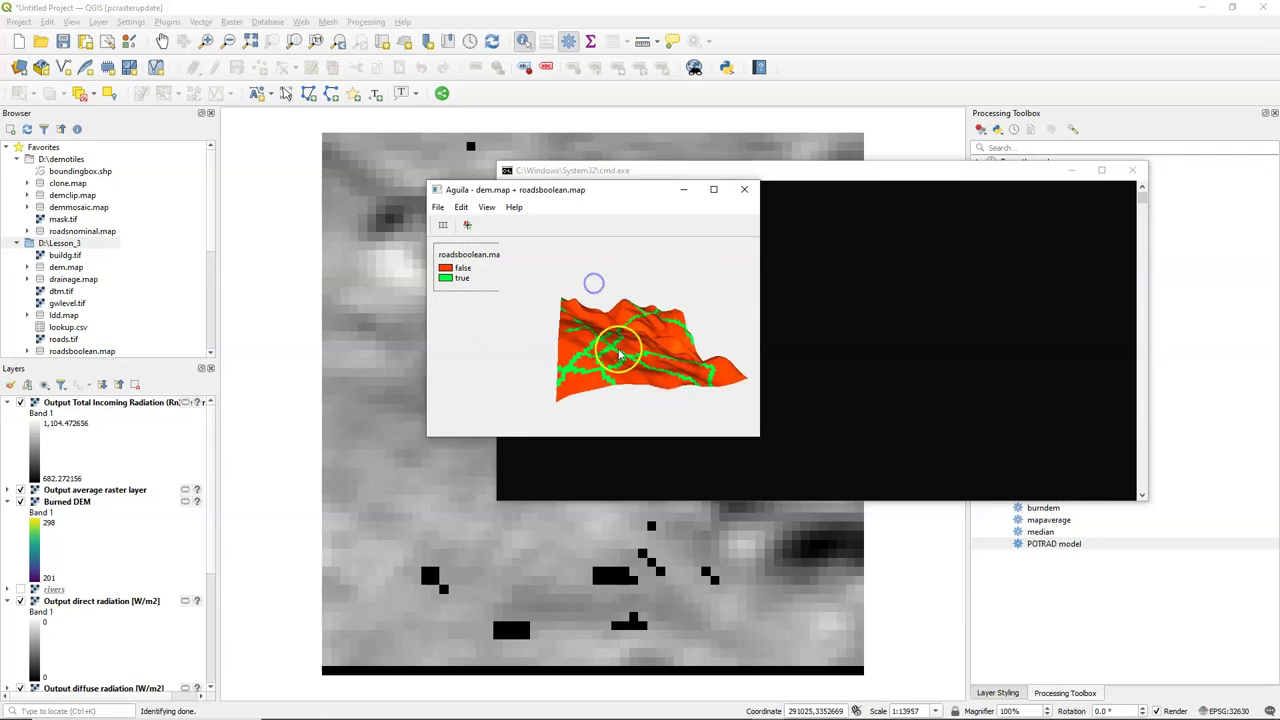
left_click_drag(759, 436, 975, 557)
left_click(748, 415)
left_click_drag(748, 415, 803, 480)
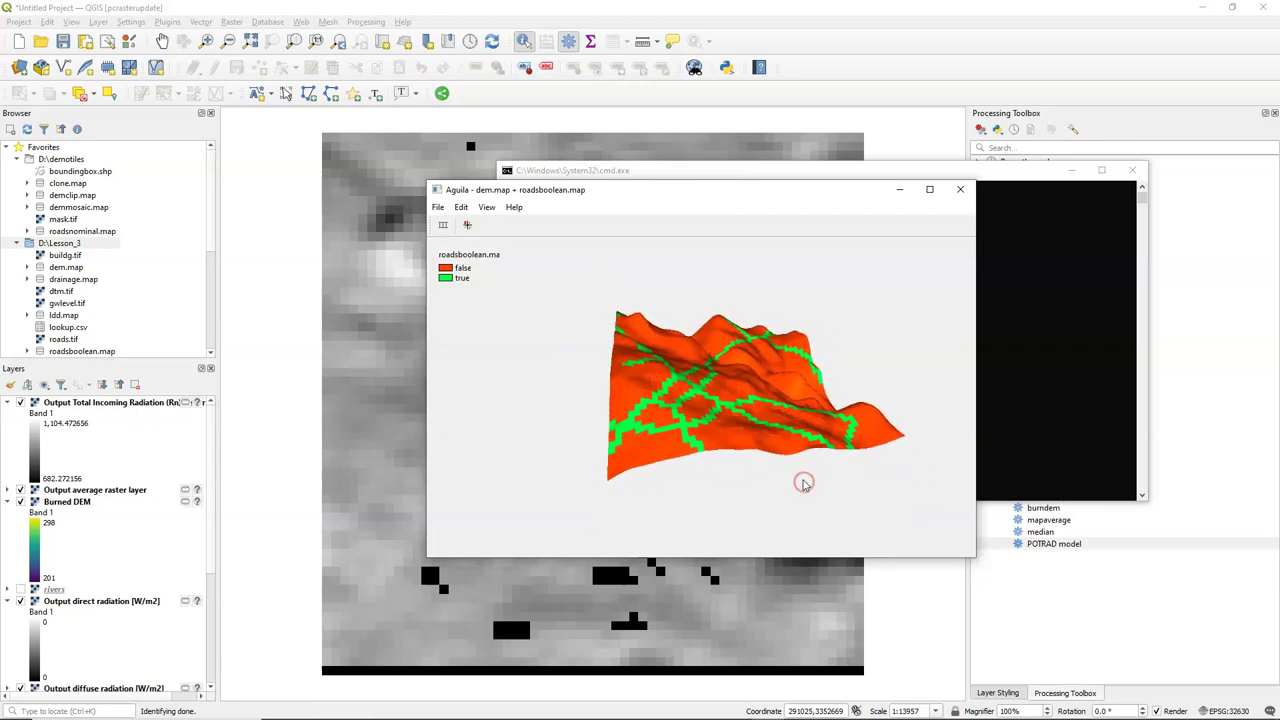
left_click(438, 207)
left_click(485, 281)
type("aguila dem.map roadsboolean.map")
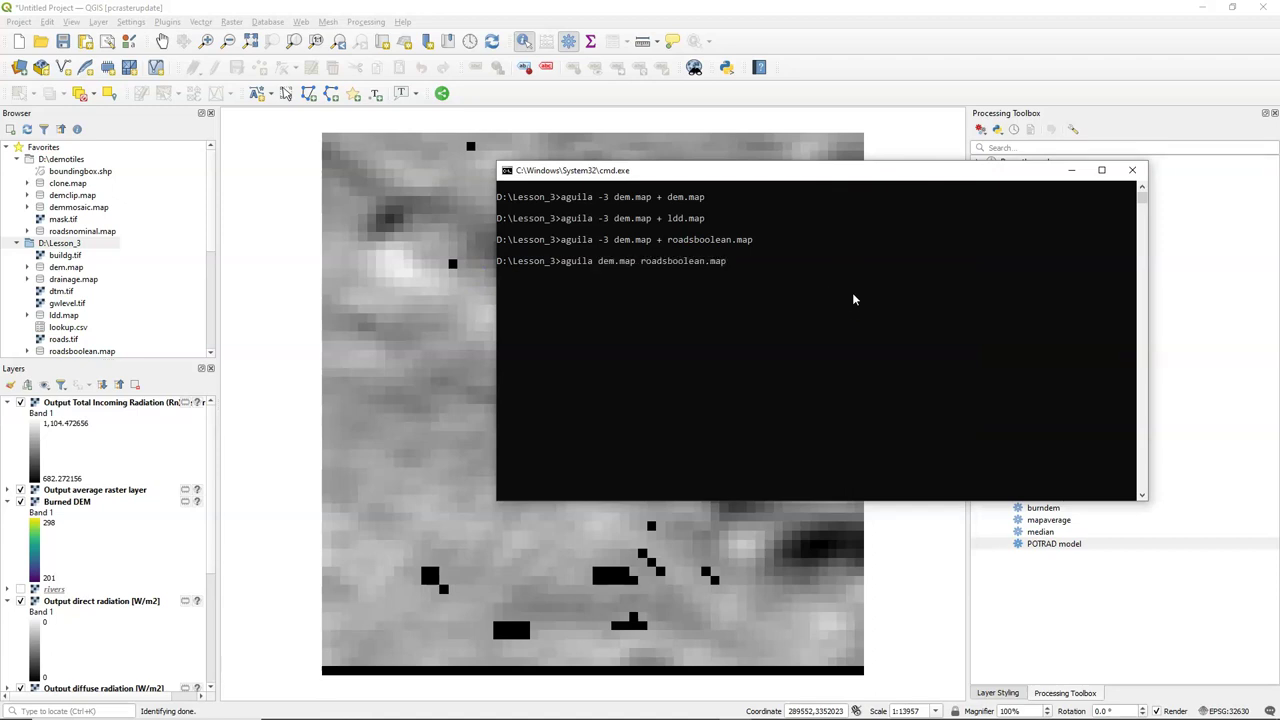
- Place dem.map and roadsboolean.map side by side and read values 269 and false at the crosshair
key("Return")
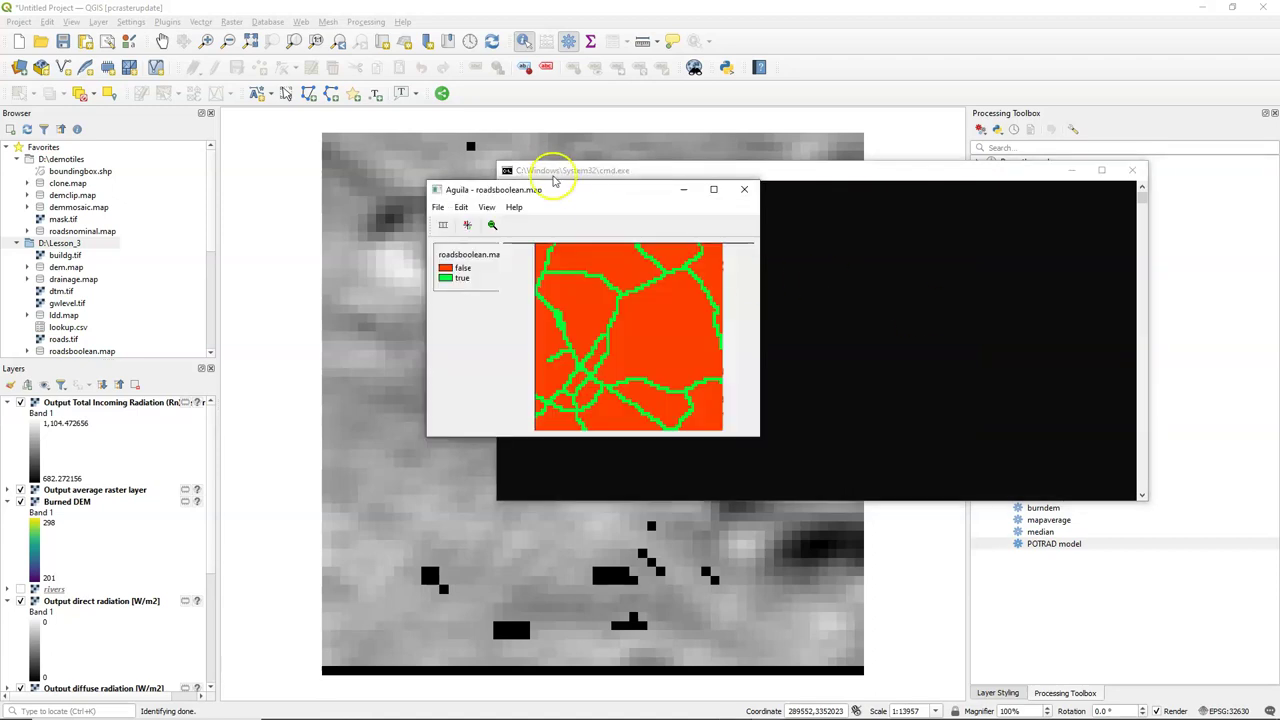
left_click_drag(557, 177, 912, 212)
left_click(617, 337)
left_click(1006, 363)
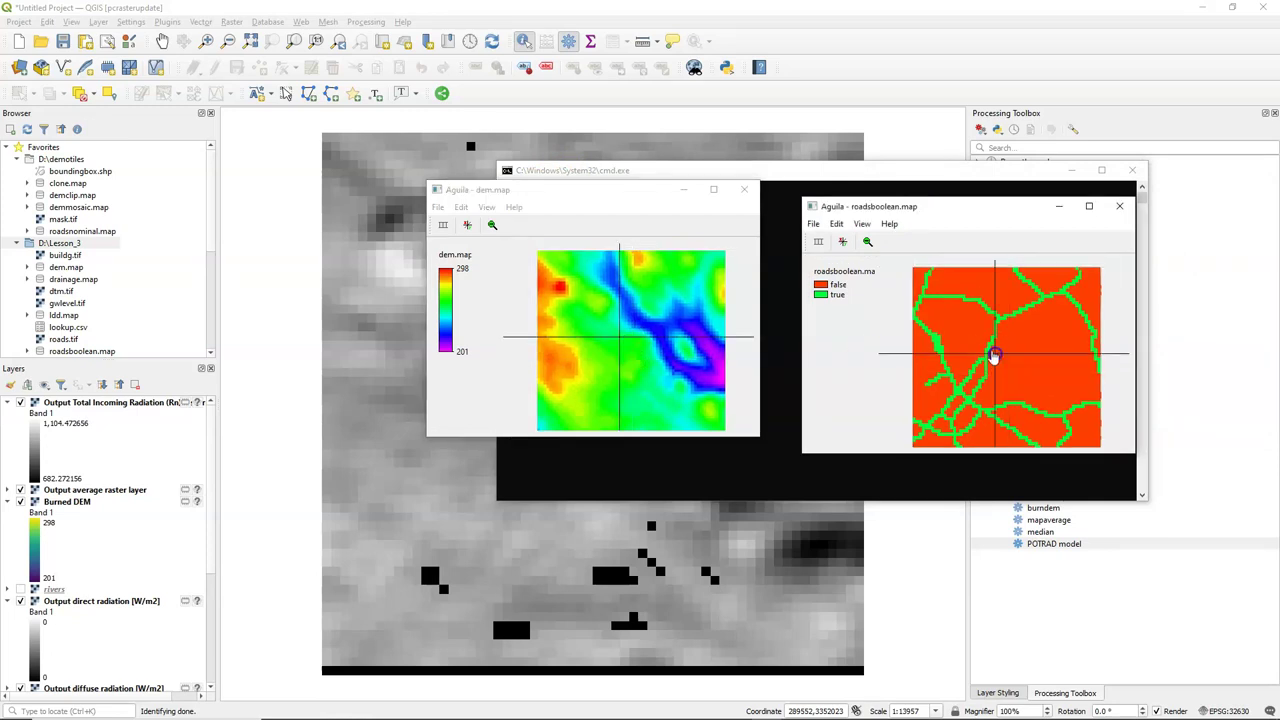
left_click(988, 343)
left_click(443, 224)
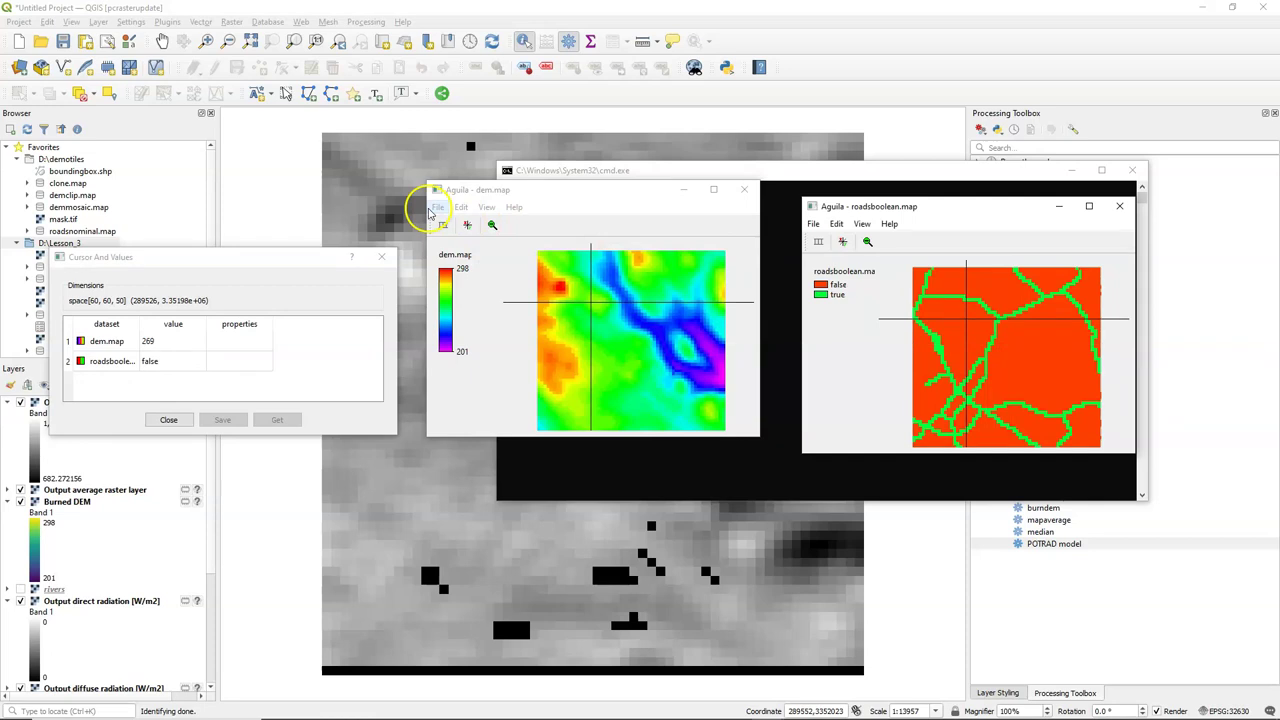